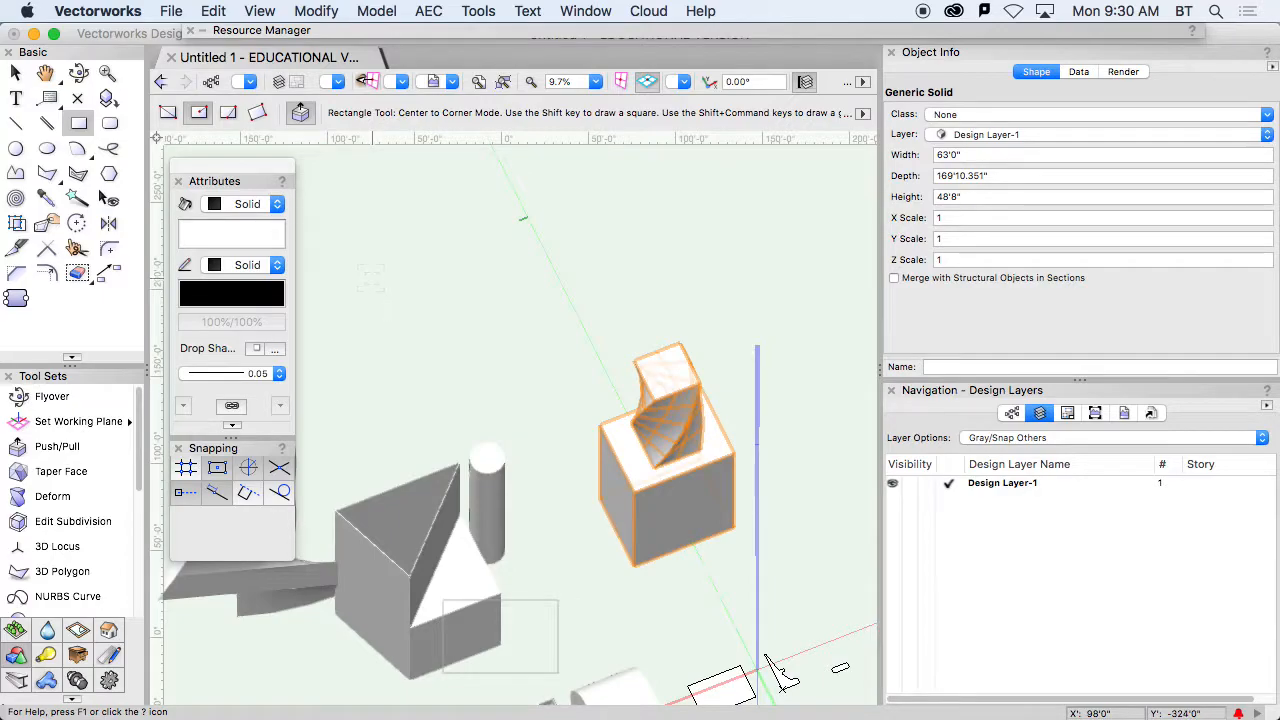
- Draw a corner-to-corner rectangle about 87' by 50' on empty ground and extrude it upward about 110'9"
key(u)
key(u)
key(u)
click(398, 303)
click(502, 181)
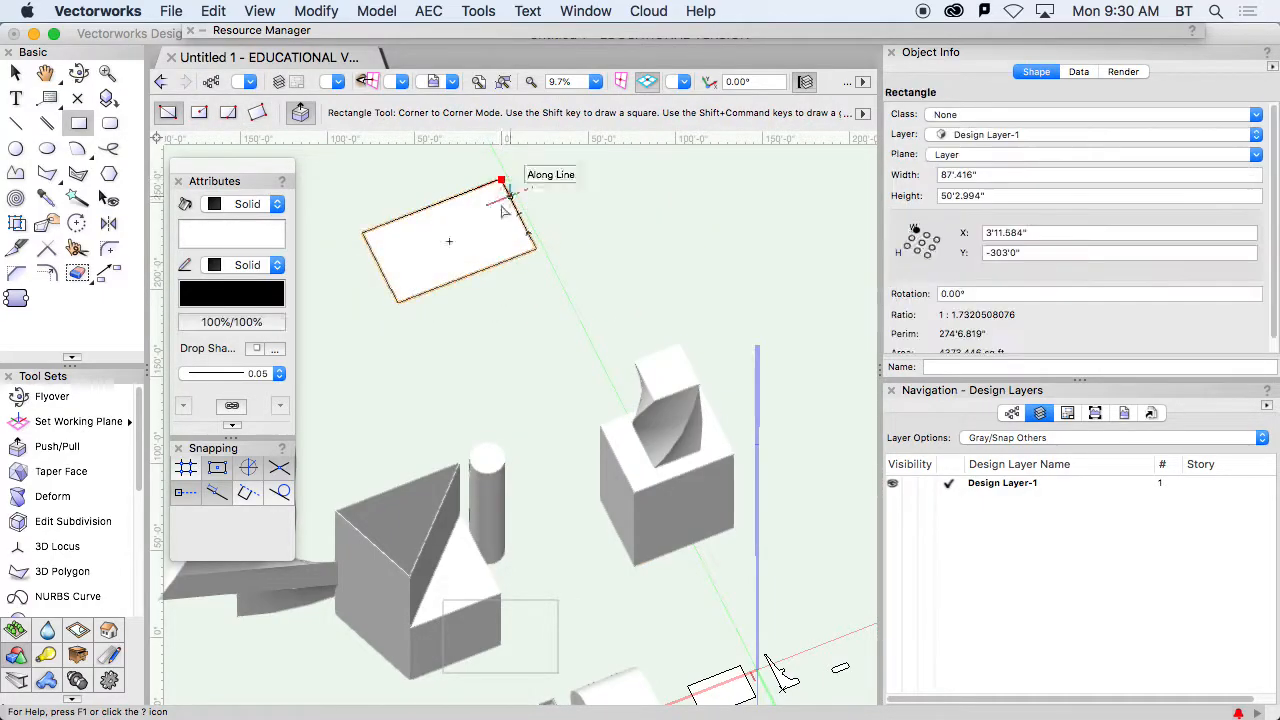
click(439, 252)
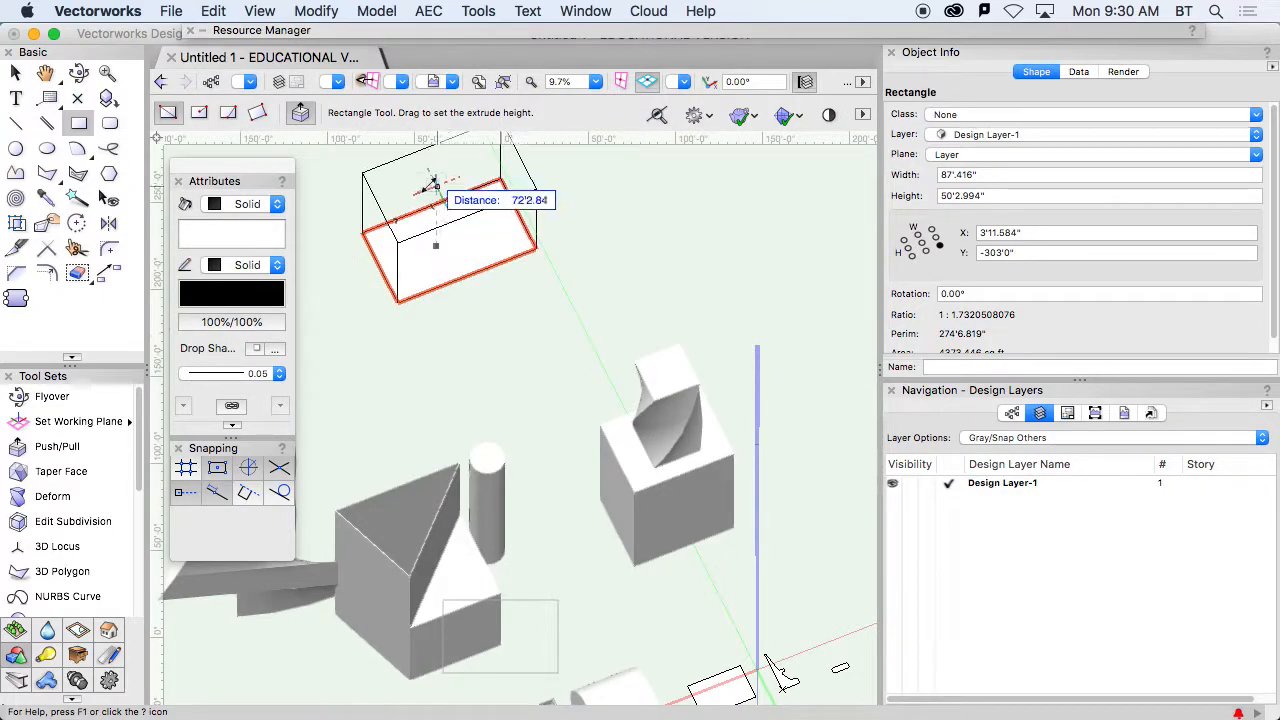
click(434, 246)
- Draw a rectangle about 52' by 30' from the front corner of the block's top face and extrude it upward about 124'
middle_drag(499, 257, 547, 390)
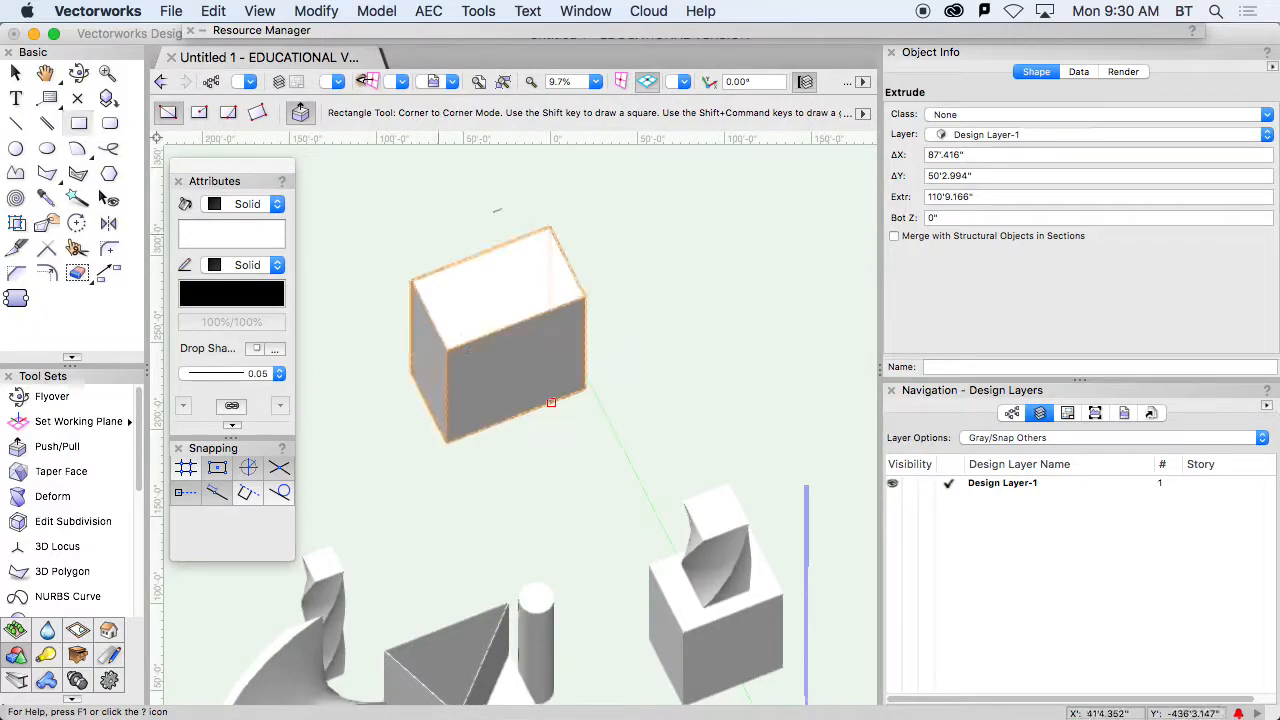
click(447, 349)
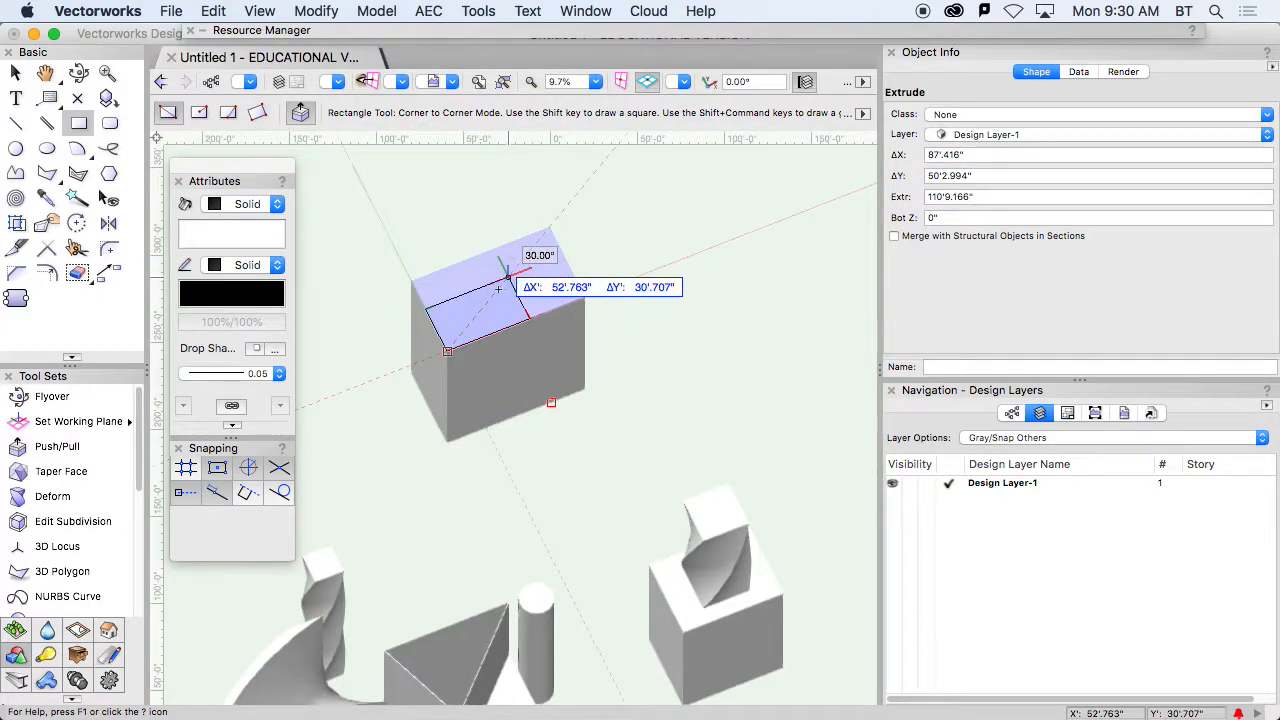
click(506, 278)
click(482, 300)
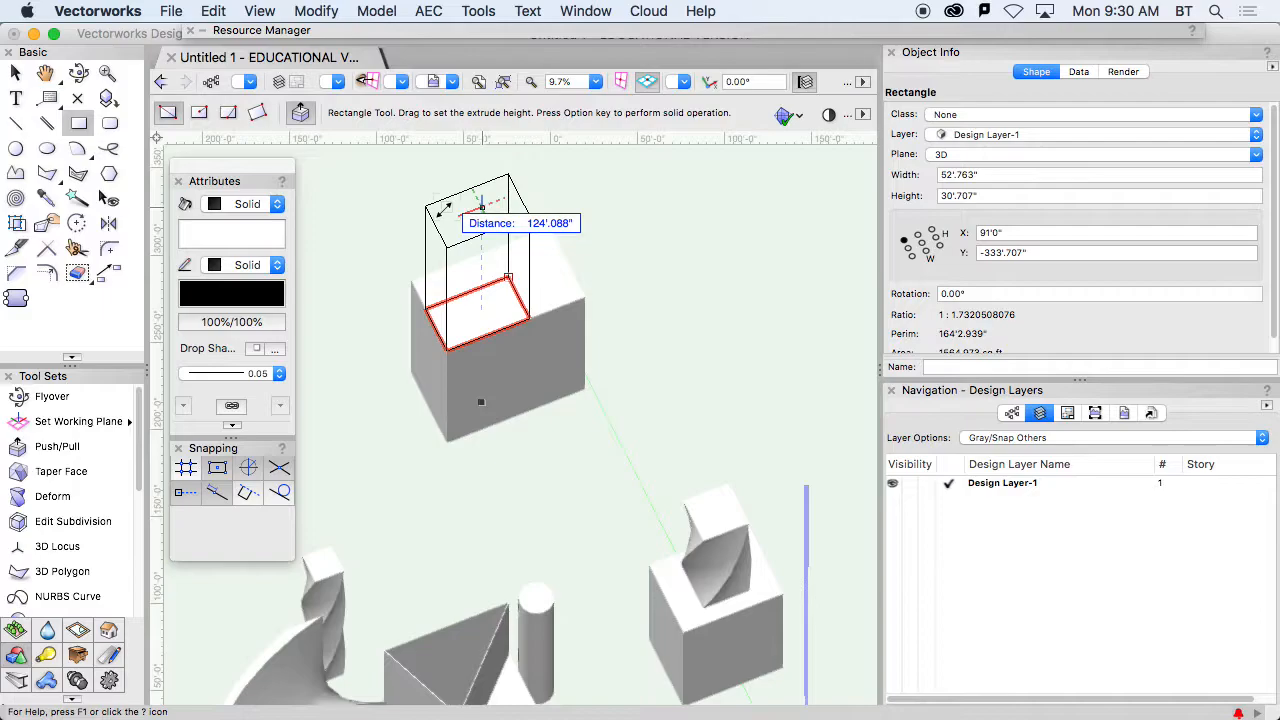
click(445, 206)
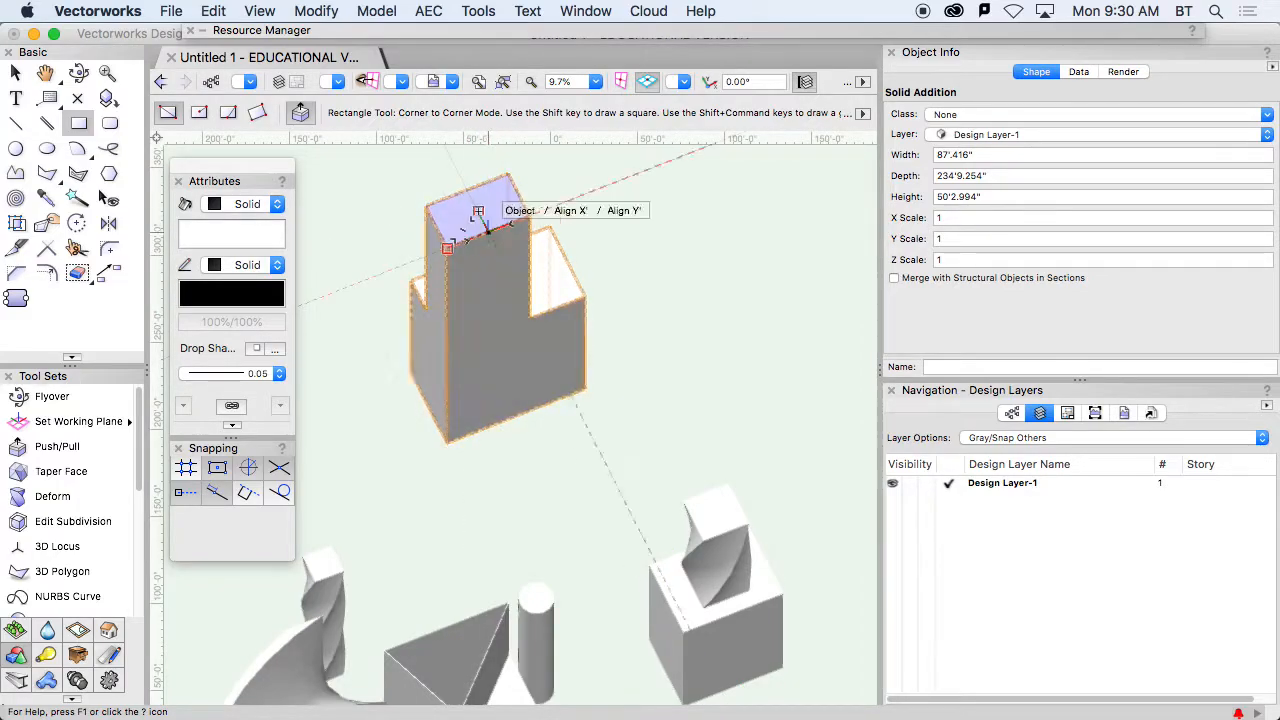
- Draw a rectangle about 26' by 15' at the front corner of the tower's top and push it down about 176' to cut a notch
click(401, 82)
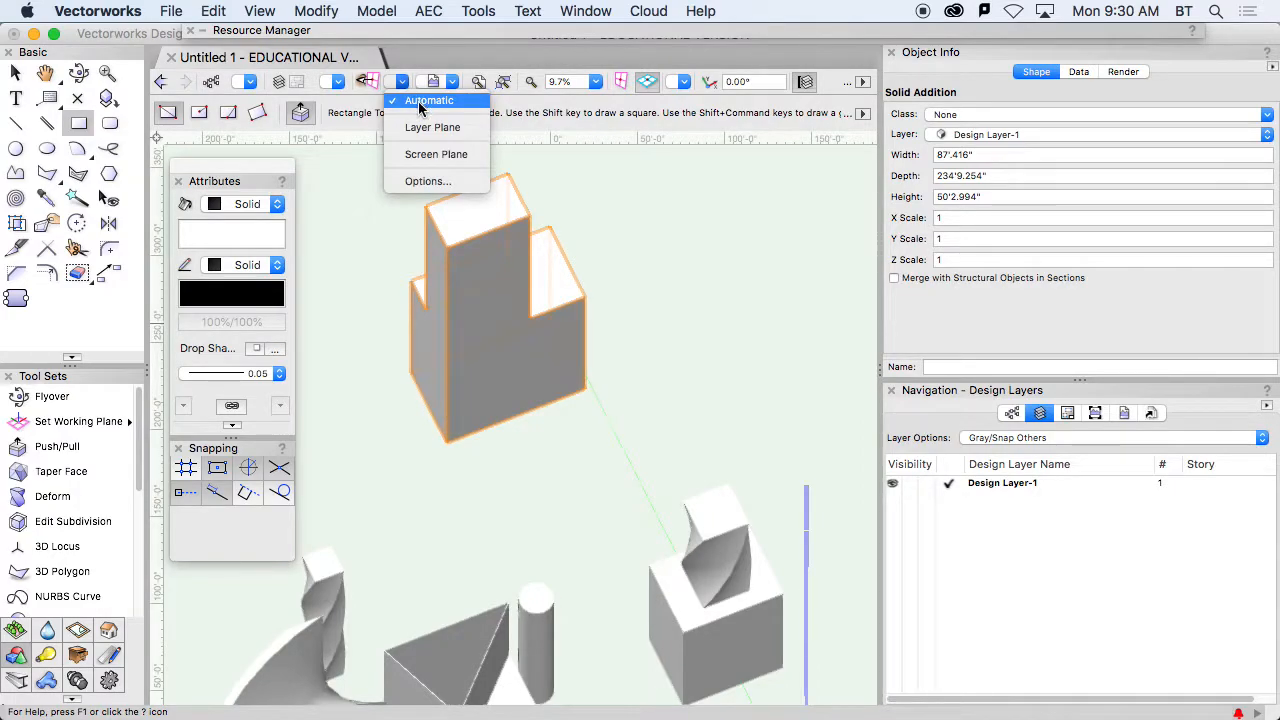
click(491, 219)
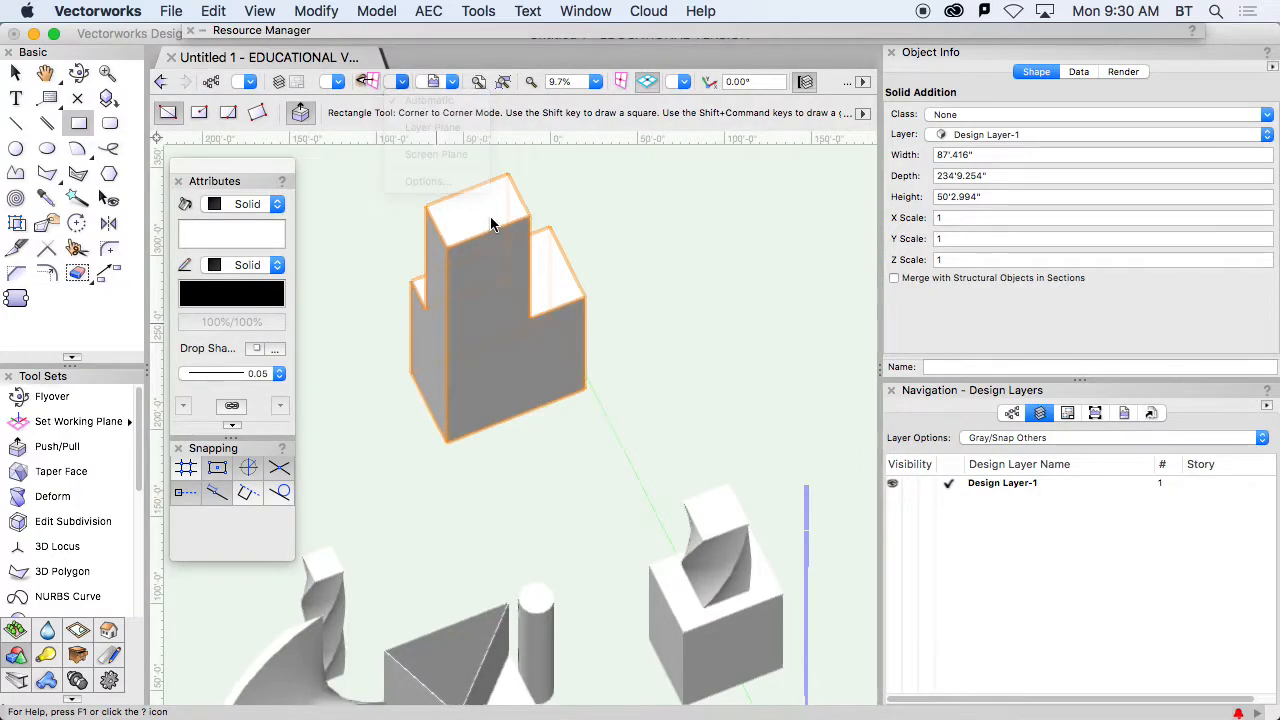
click(449, 245)
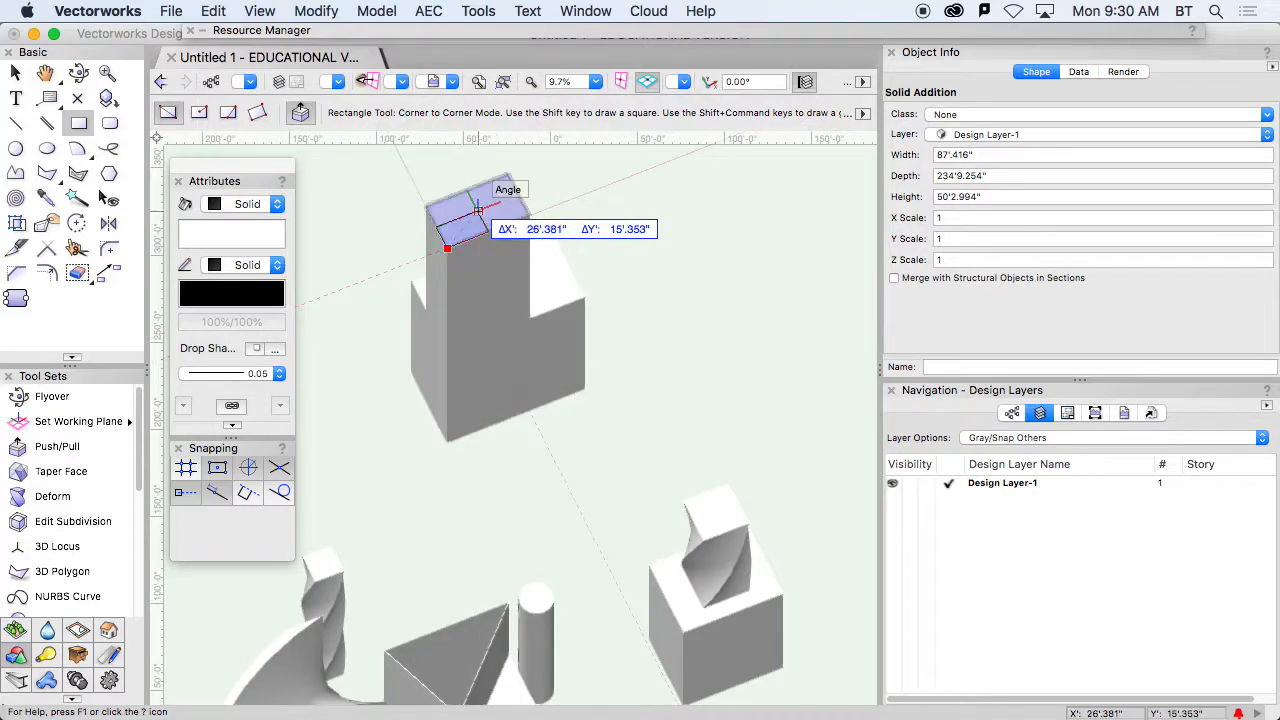
click(487, 231)
click(463, 244)
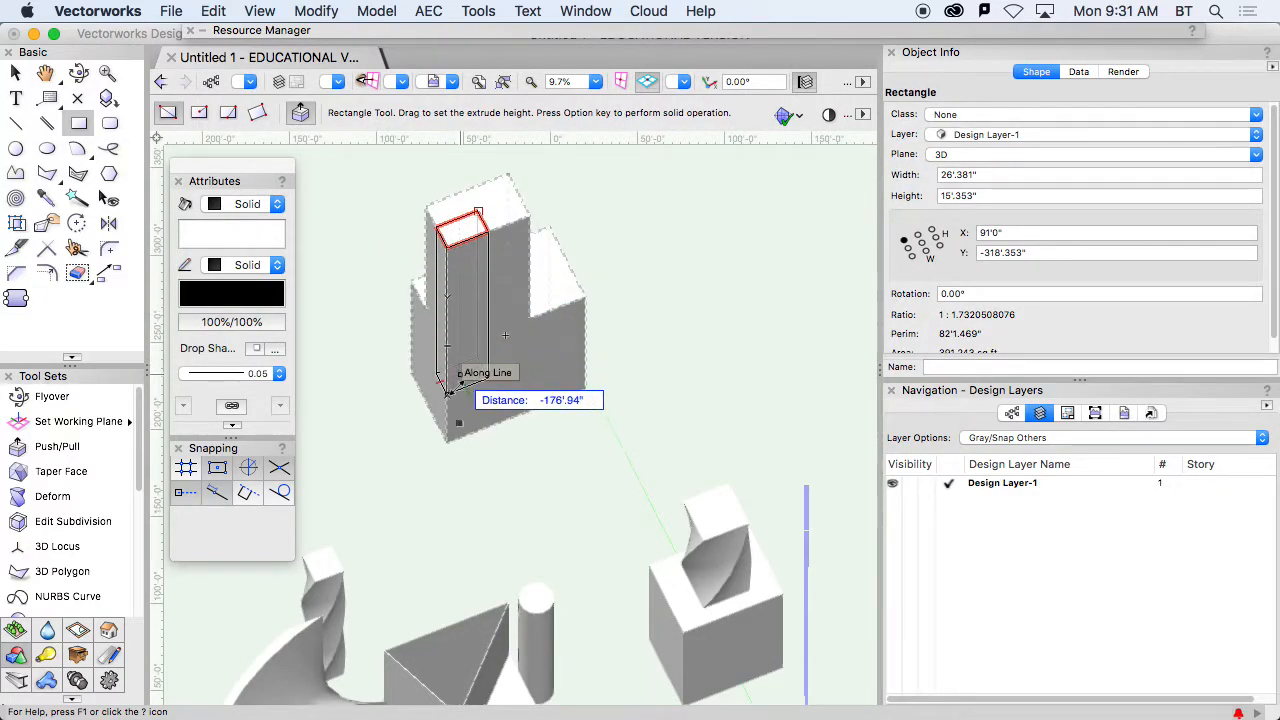
click(456, 384)
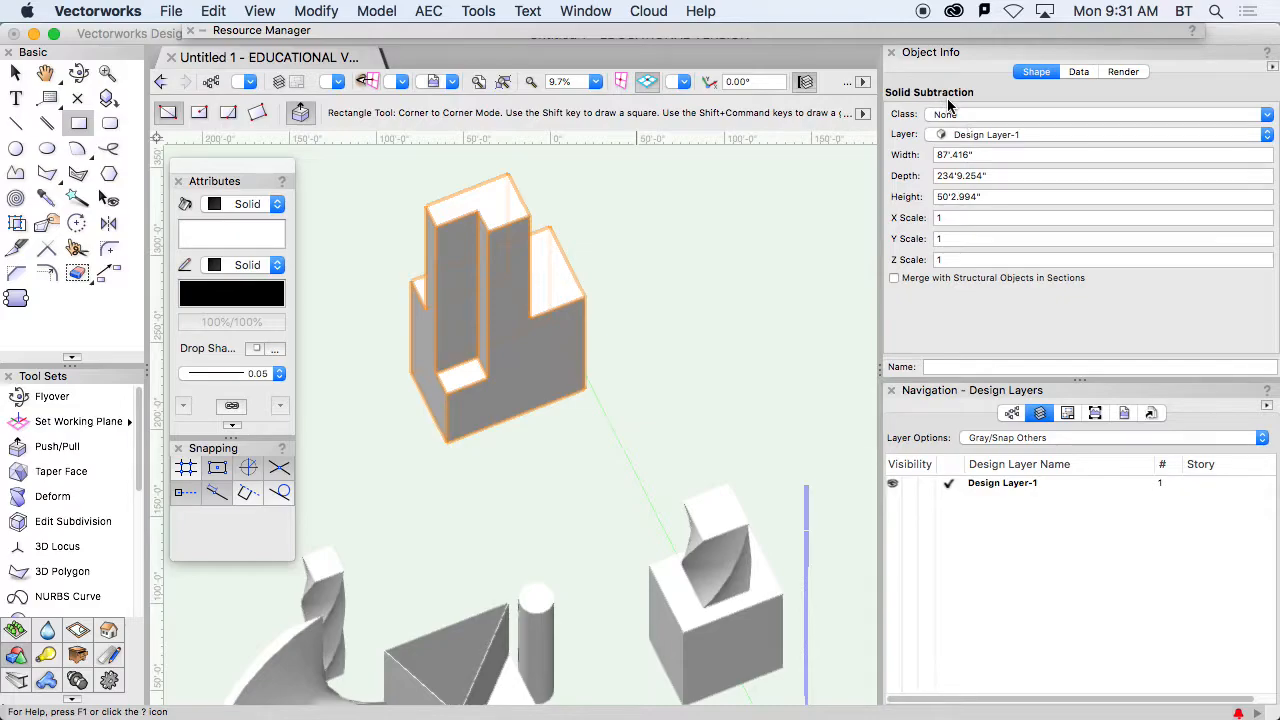
- Inspect the original solids nested inside the notched tower's Solid Subtraction and Solid Addition, and exit both edit levels
key(x)
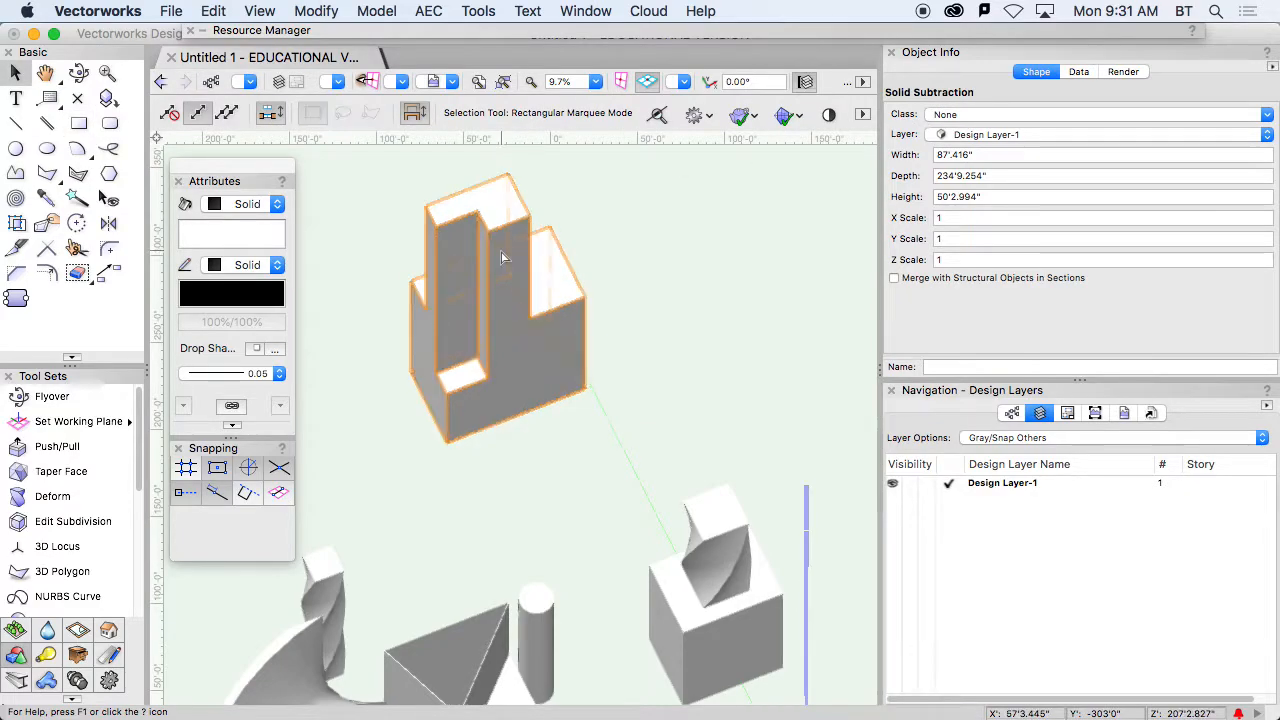
double_click(500, 257)
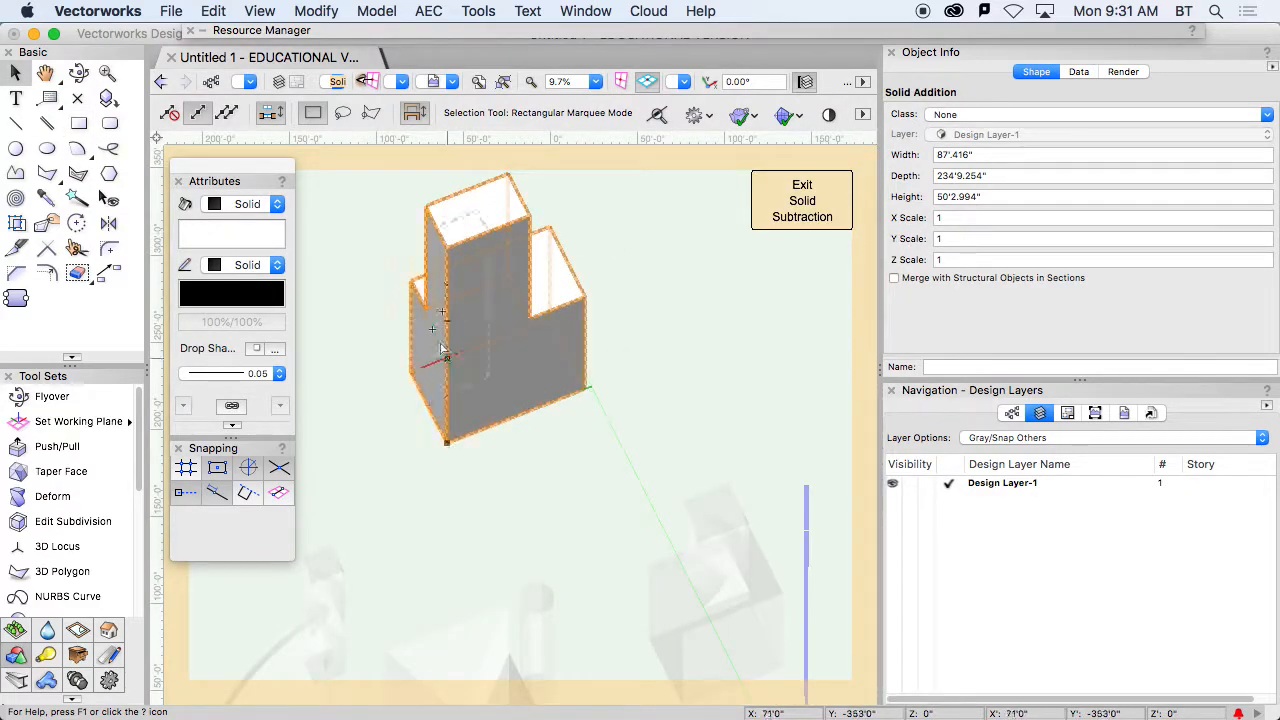
click(565, 337)
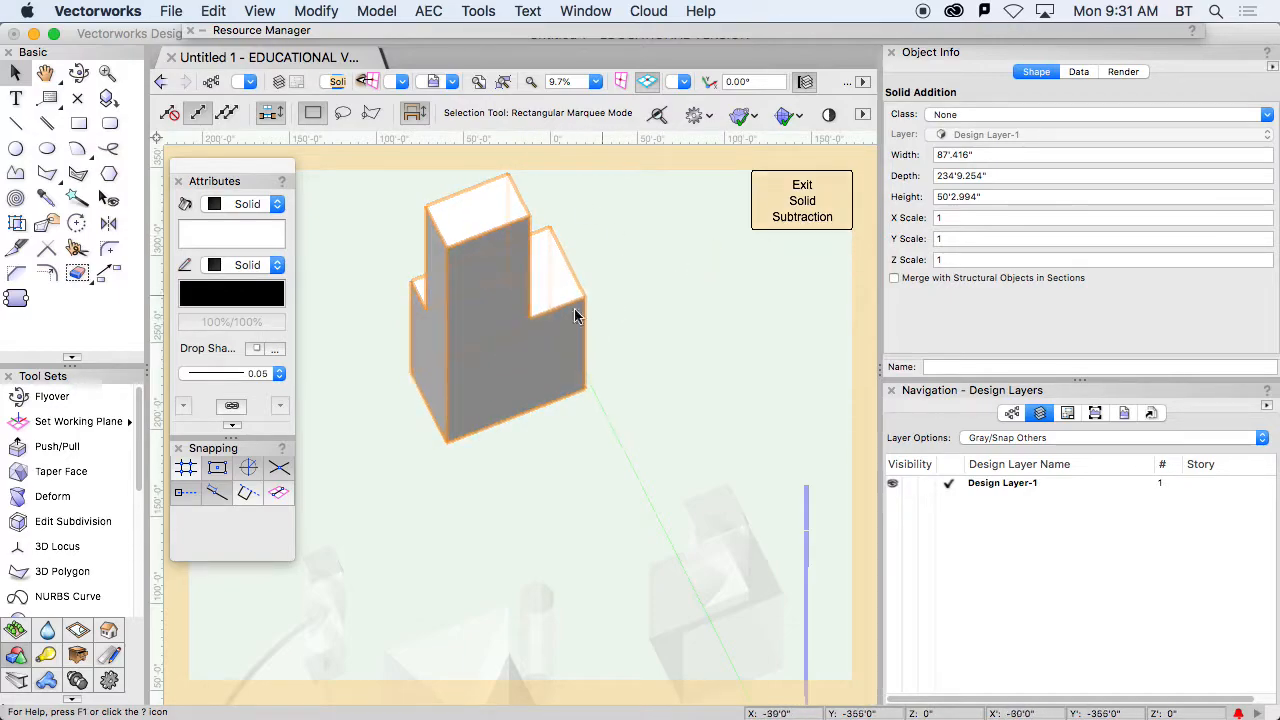
double_click(568, 330)
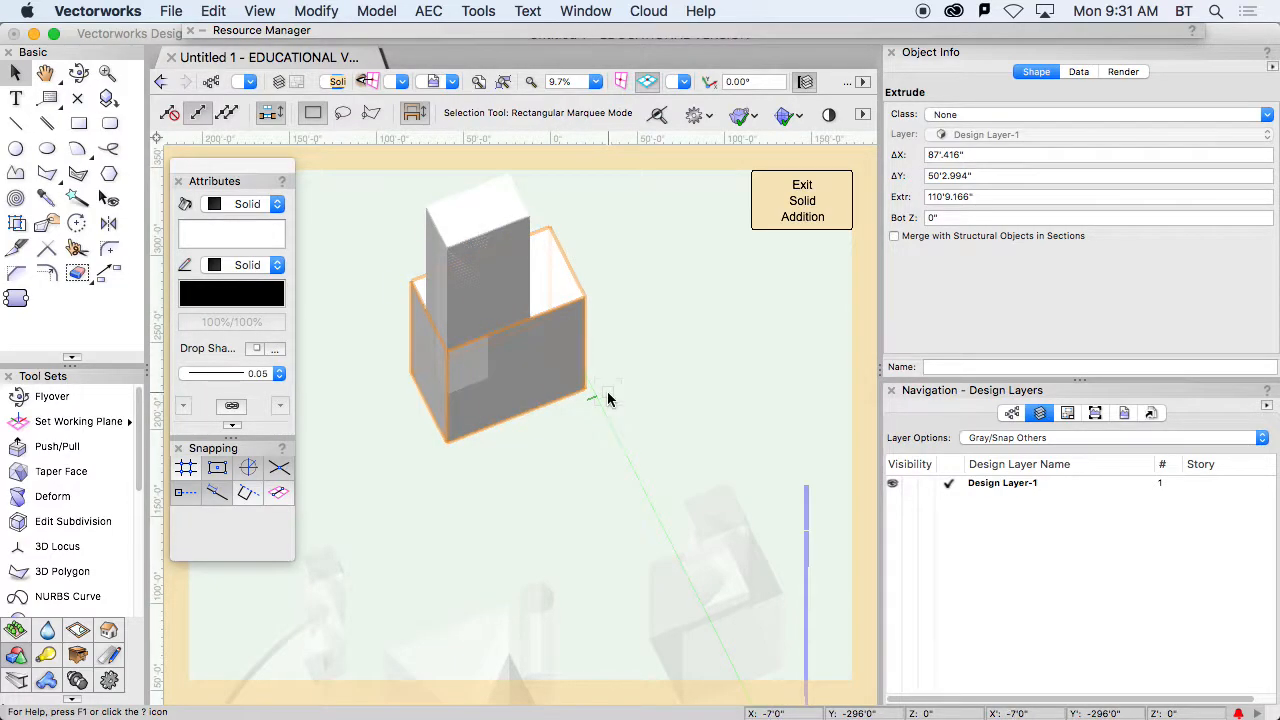
click(803, 203)
click(803, 203)
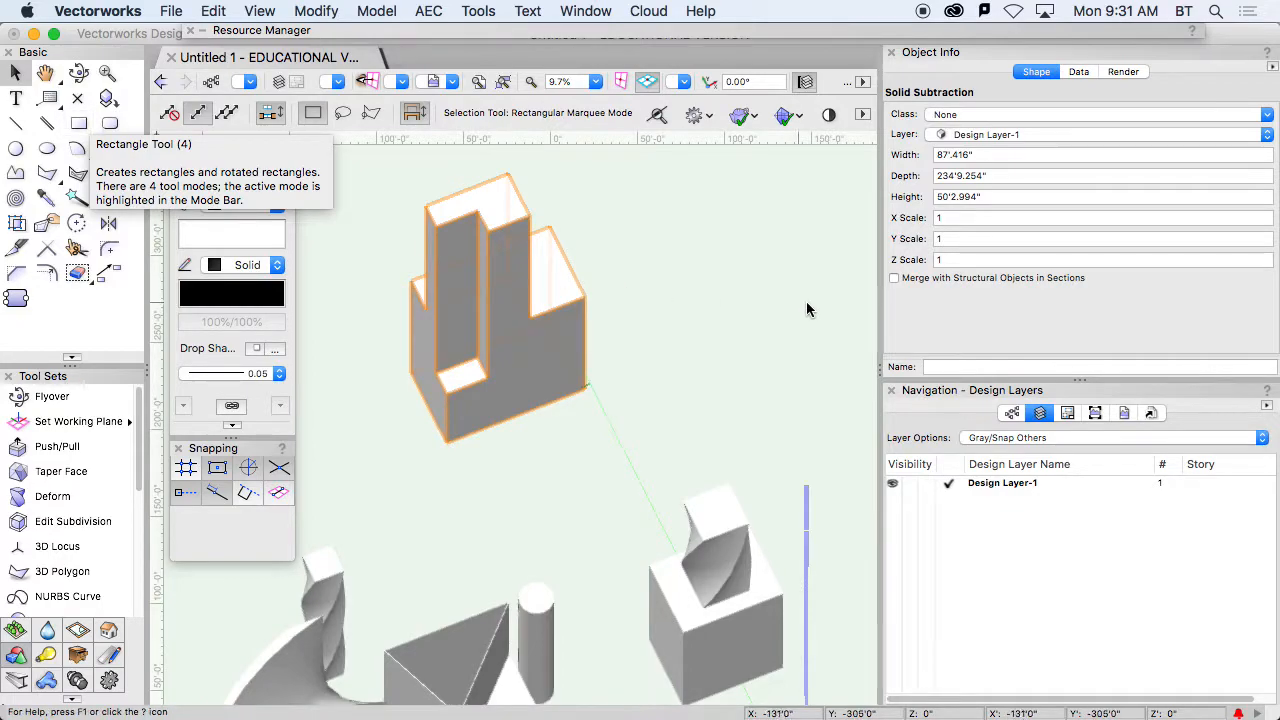
- Draw two separate flat rectangles on empty ground, one about 85' by 49' and one 102' by 38'
middle_drag(642, 342, 426, 505)
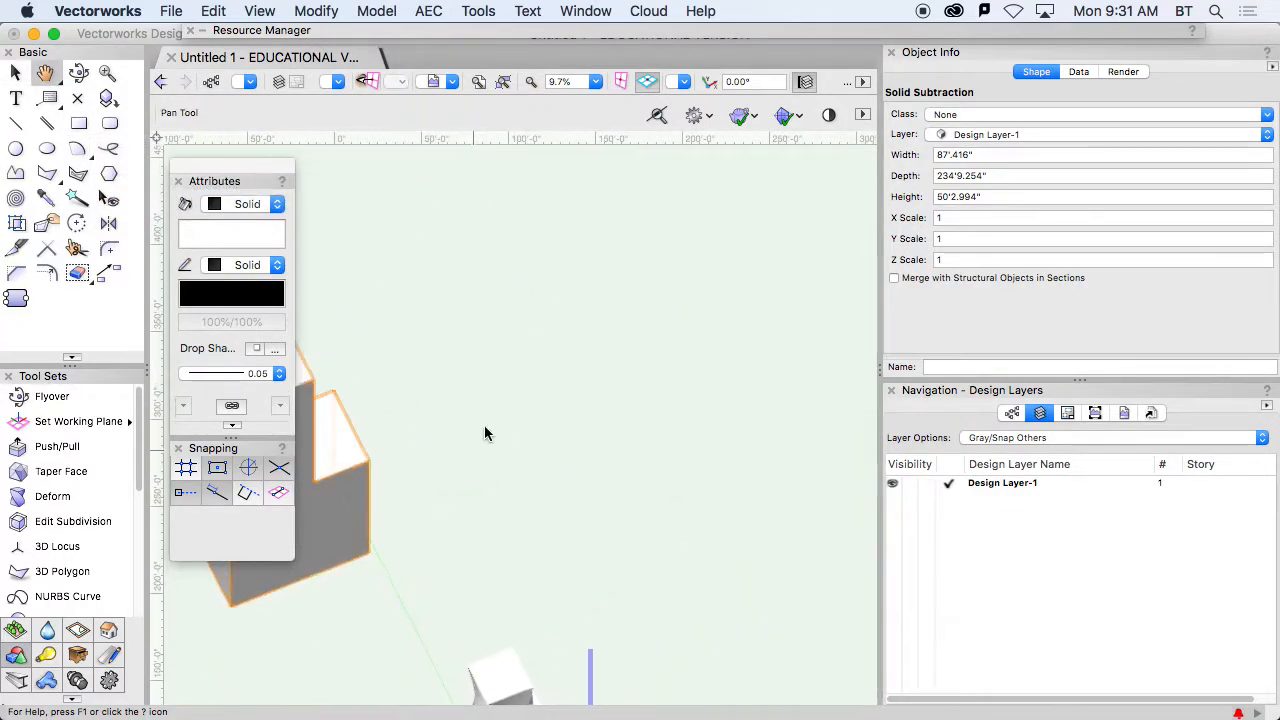
click(608, 345)
key(4)
click(520, 429)
click(623, 309)
click(617, 492)
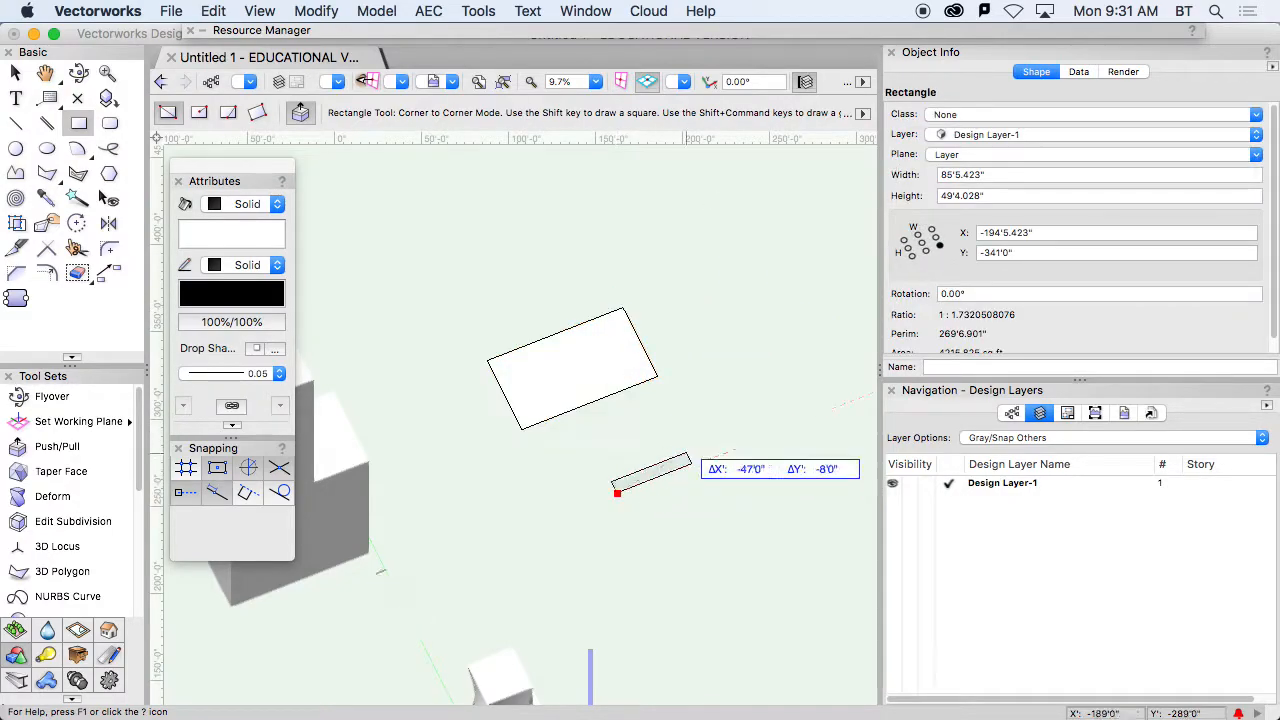
click(752, 377)
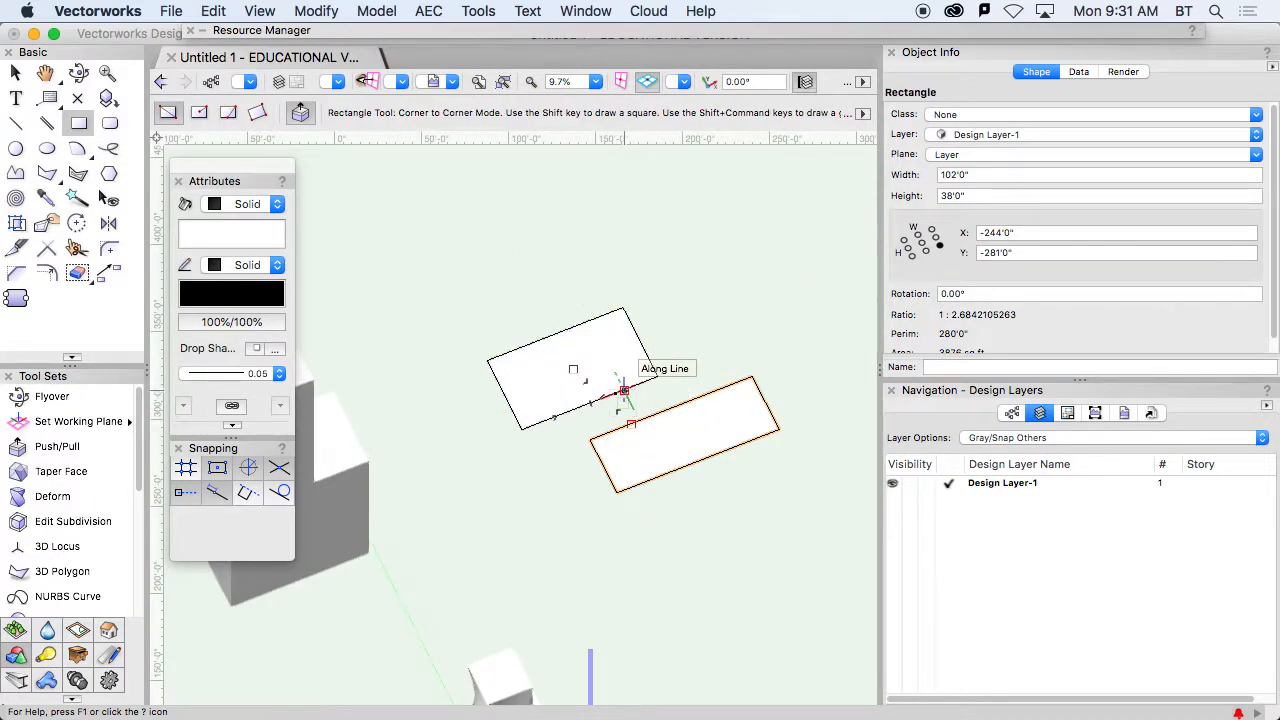
- Extrude the rear rectangle upward into a block using Push/Pull in Extrude Face mode
click(57, 446)
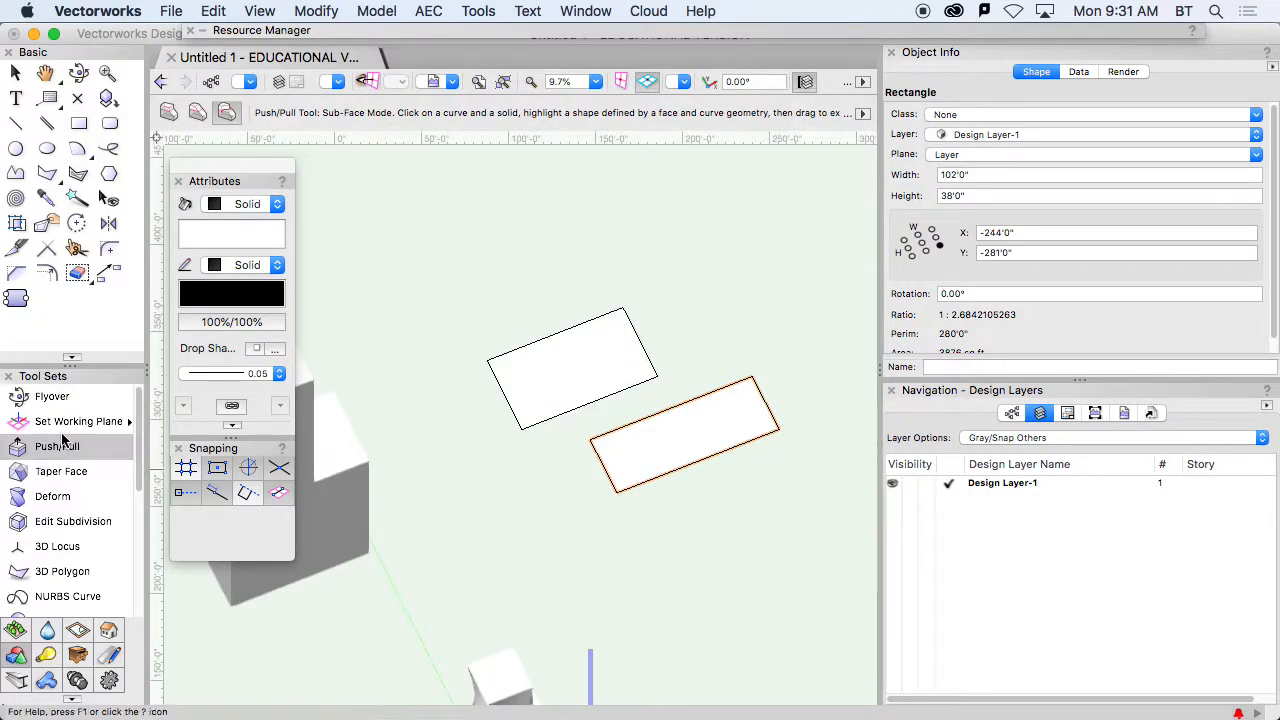
click(168, 117)
click(519, 387)
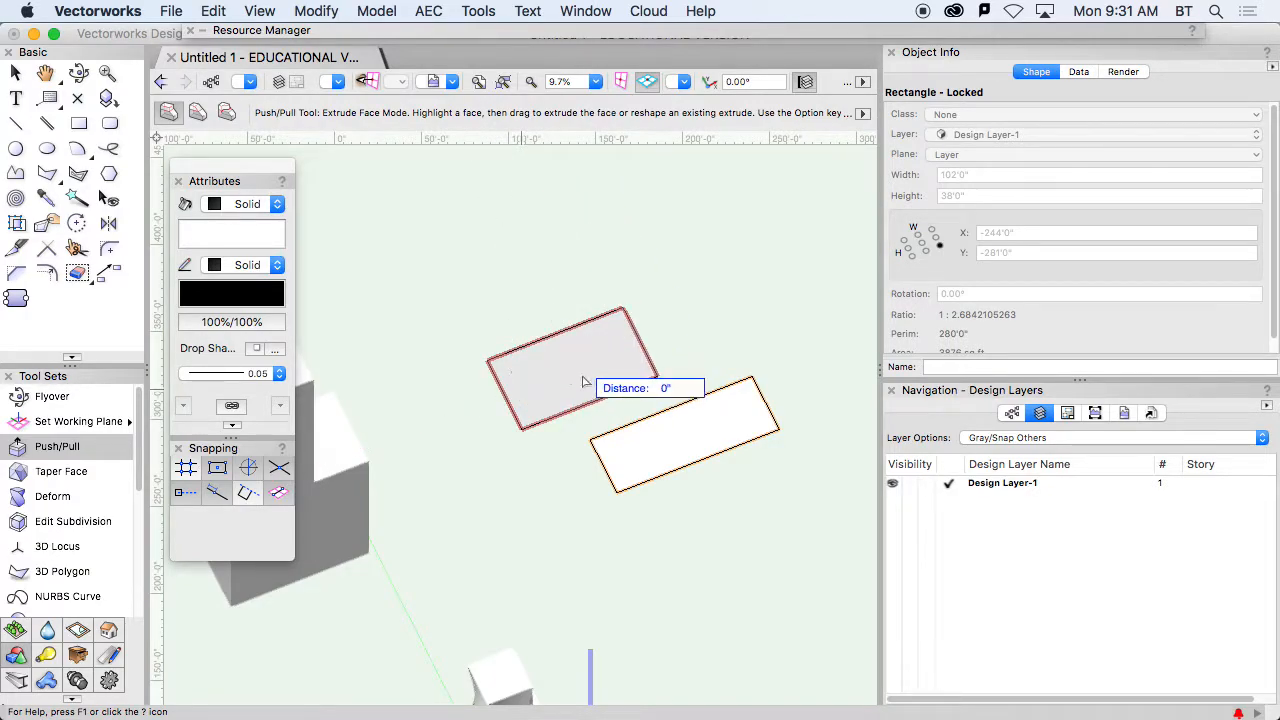
click(538, 263)
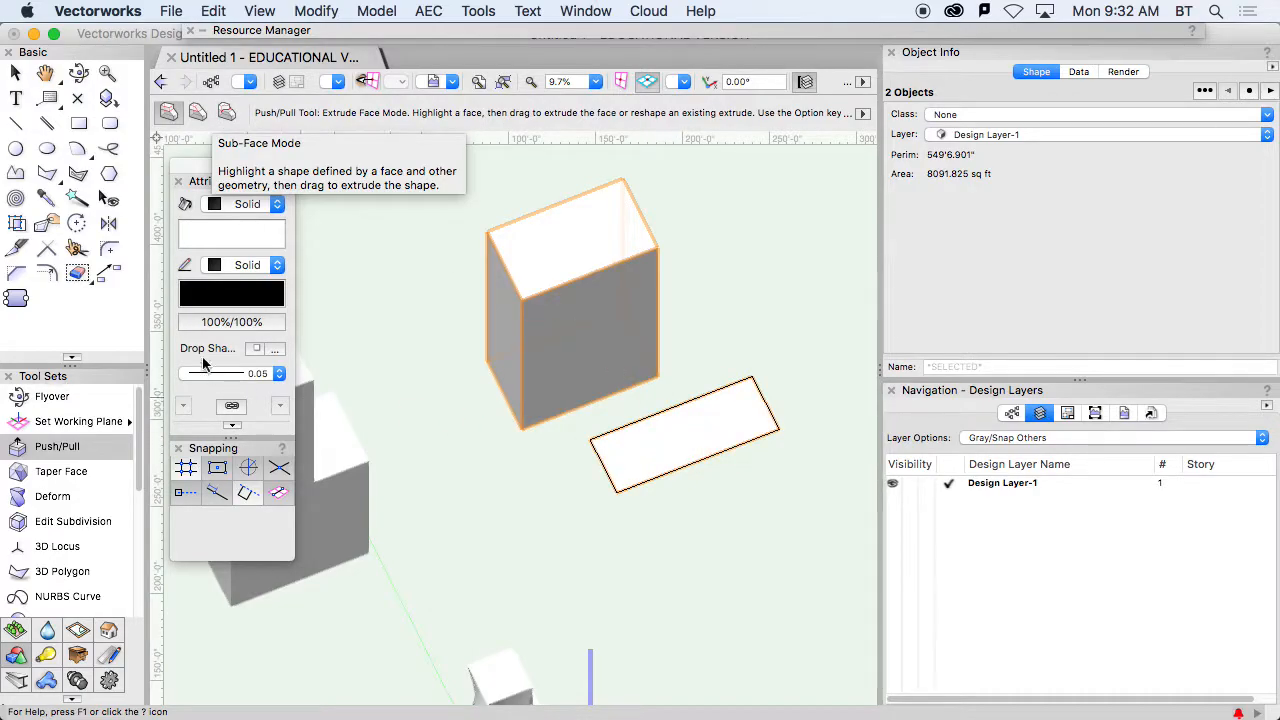
- Draw an arc with a radius of about 93' across the block's top face, joining two opposite corners
click(78, 149)
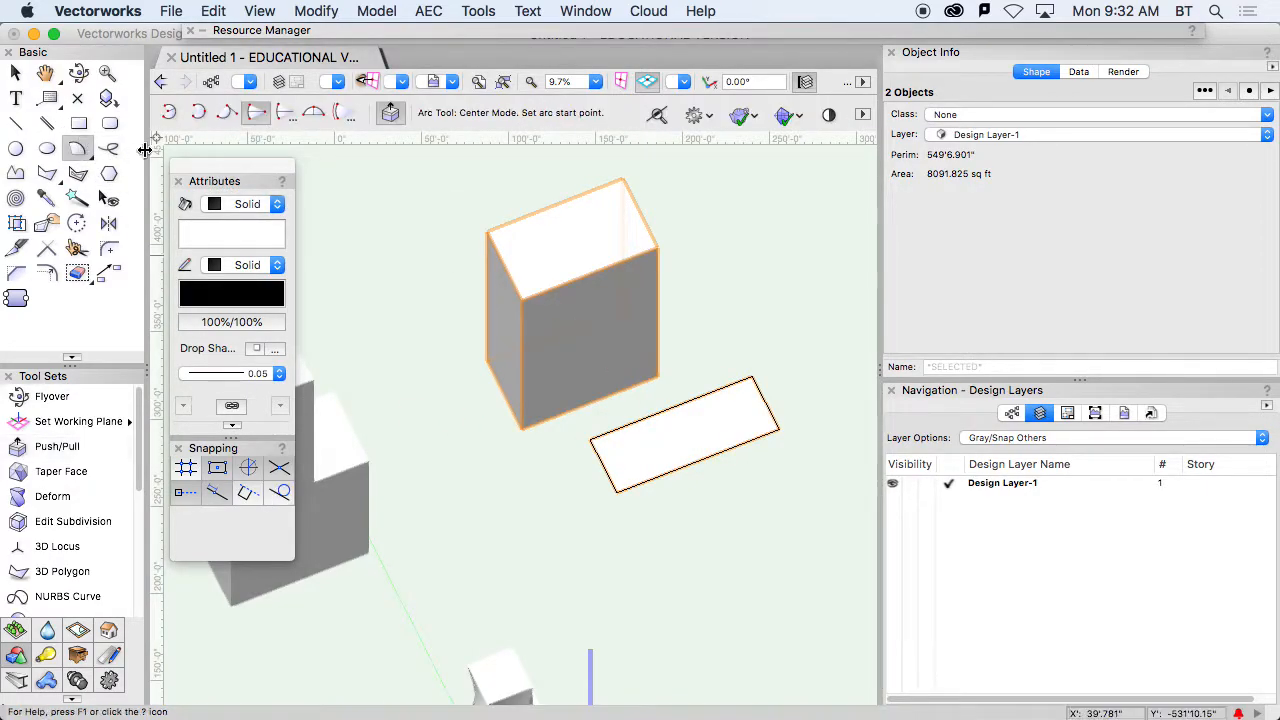
click(487, 232)
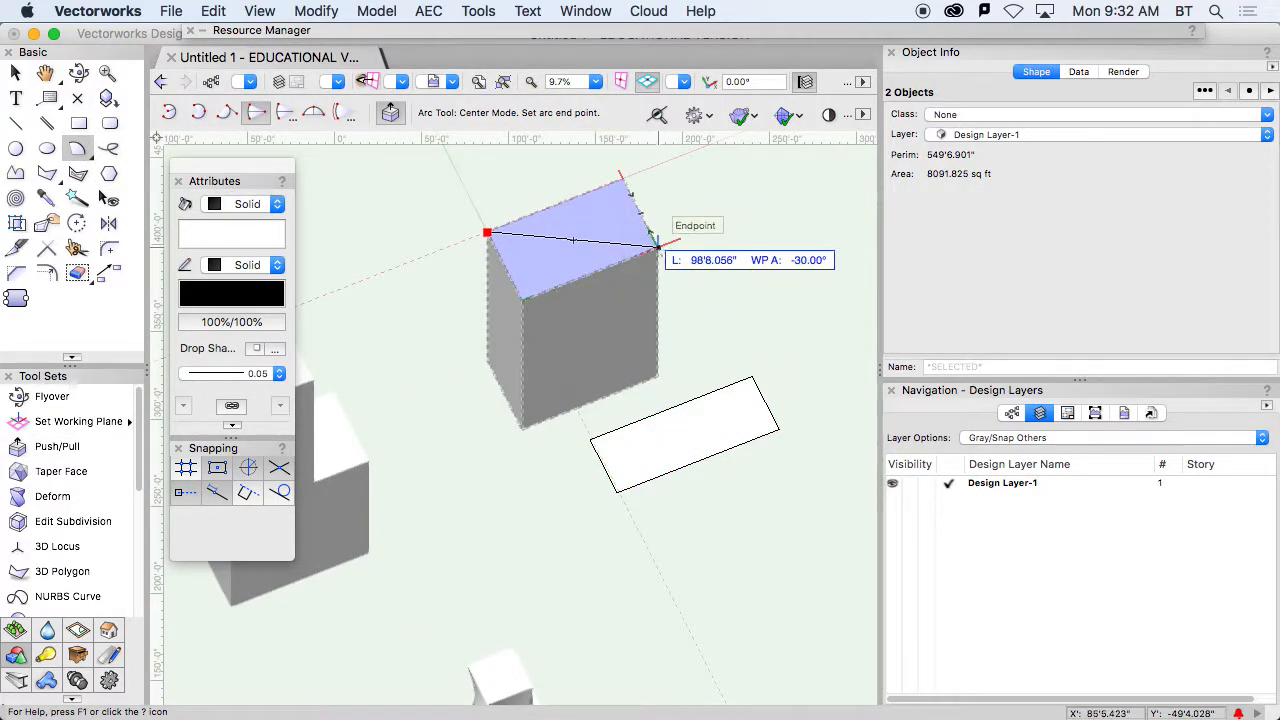
click(658, 246)
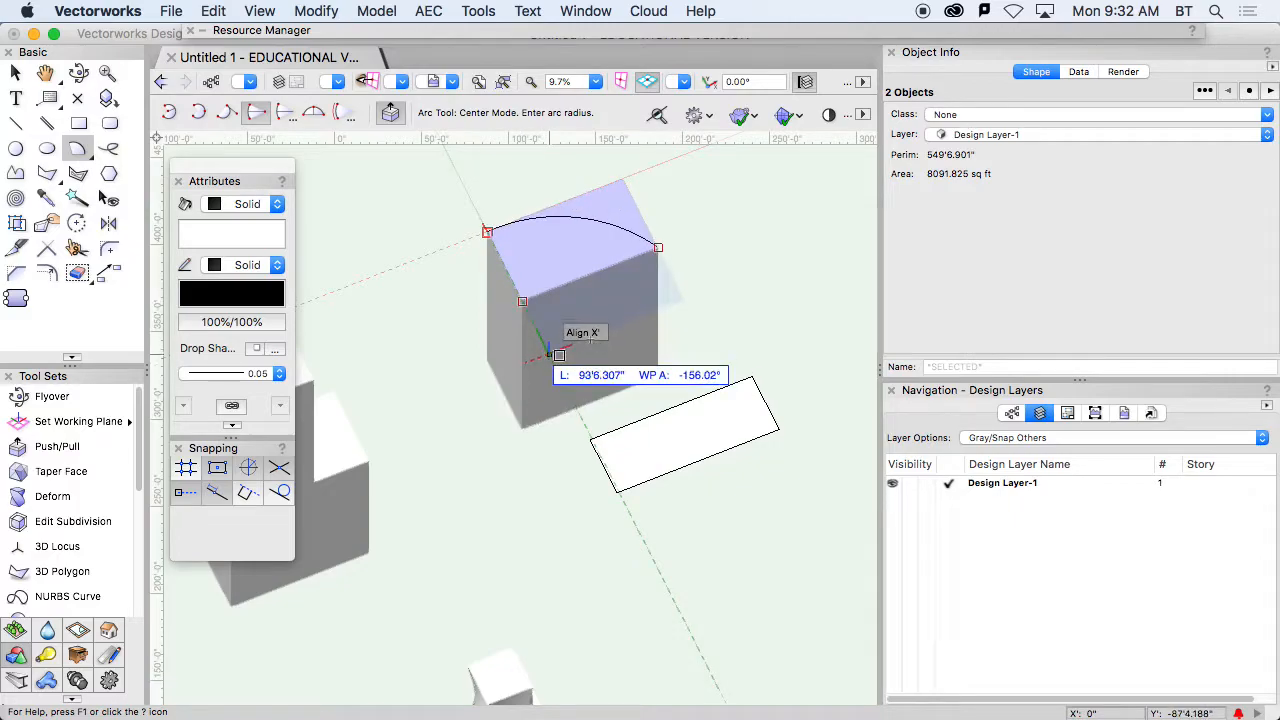
click(558, 360)
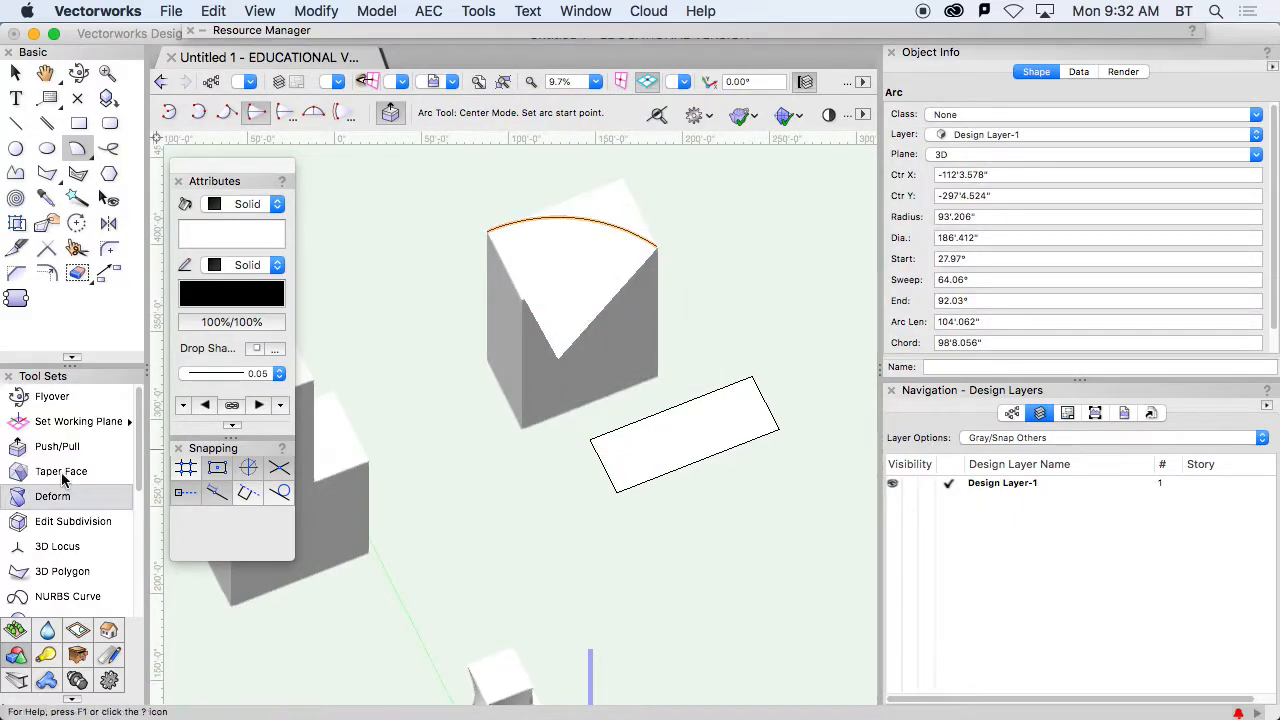
- With Push/Pull in Sub-Face mode, raise the front portion of the top face bounded by the arc about 133'8"
click(80, 446)
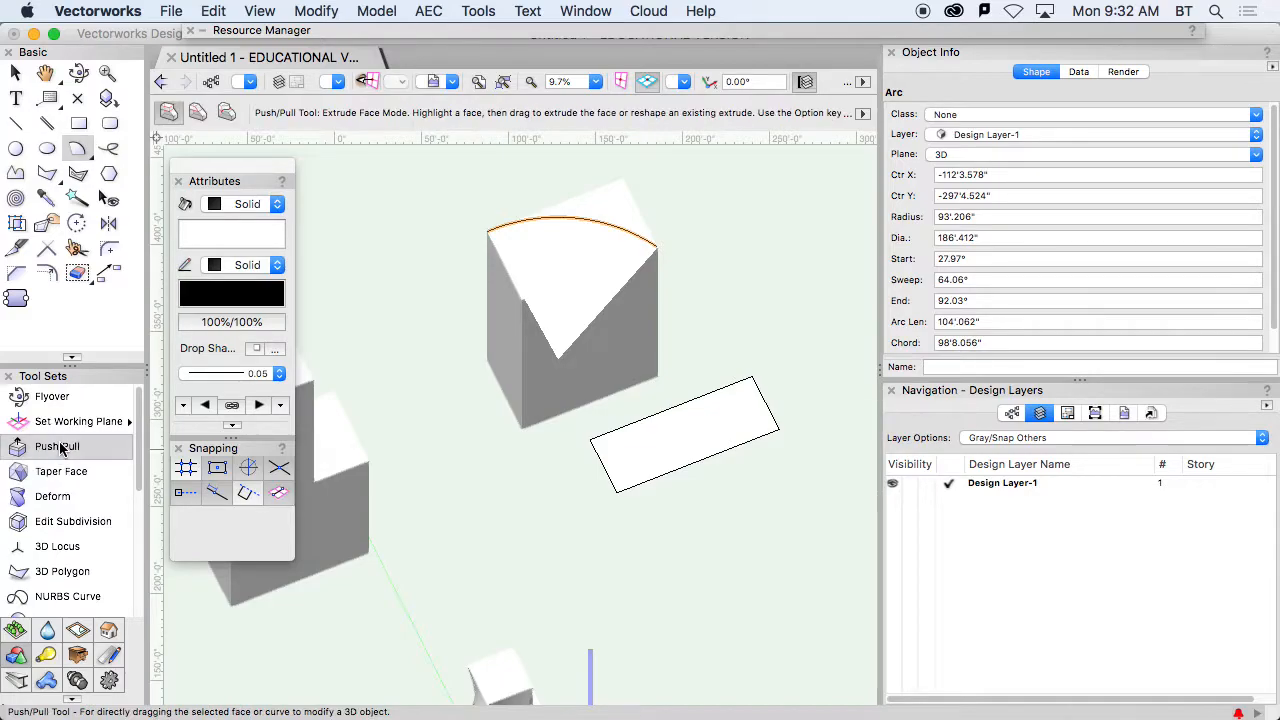
click(229, 114)
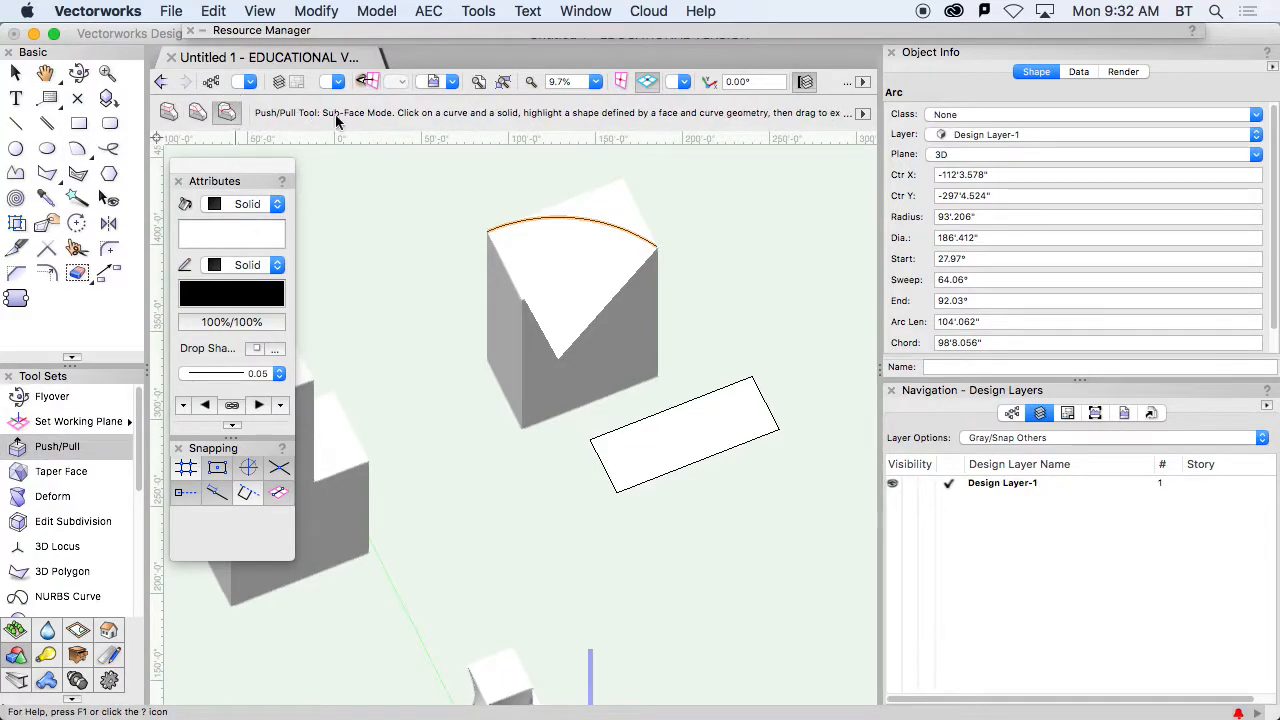
click(605, 230)
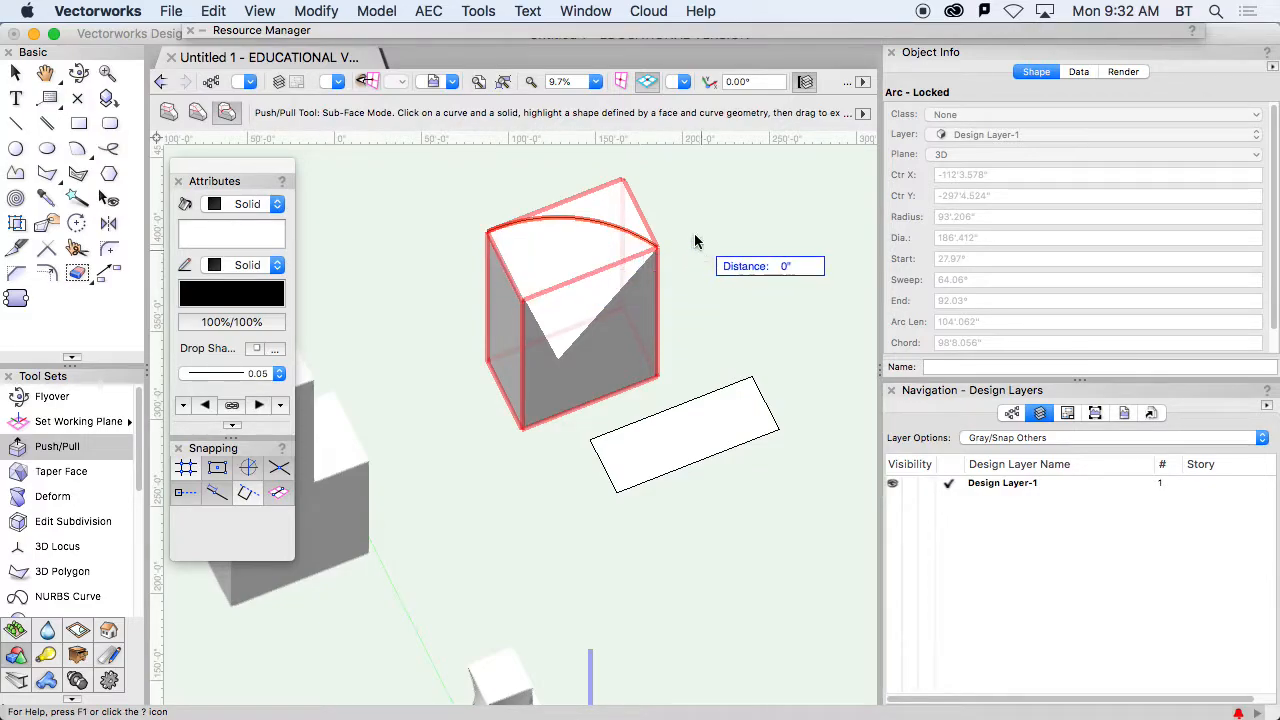
click(558, 265)
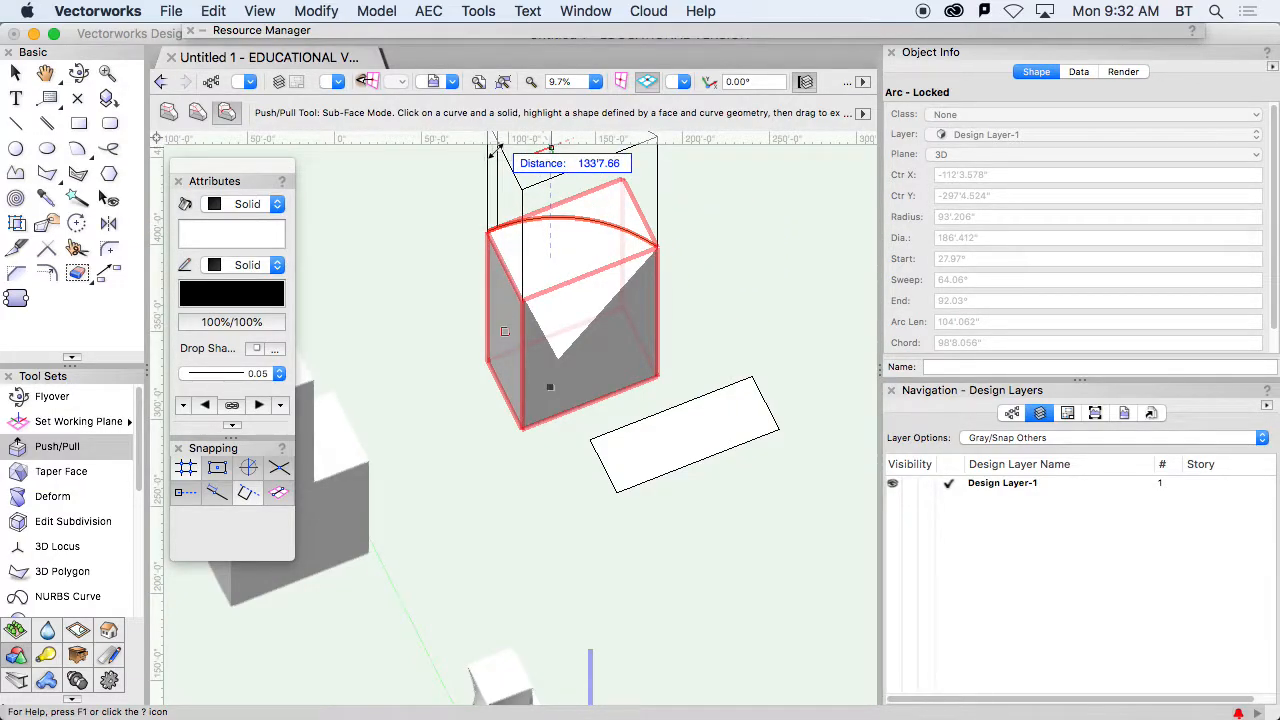
click(550, 148)
- Draw a rectangle about 44' by 76' on open ground near the two finished solids and extrude it upward about 194'
shift+middle_drag(766, 248, 424, 284)
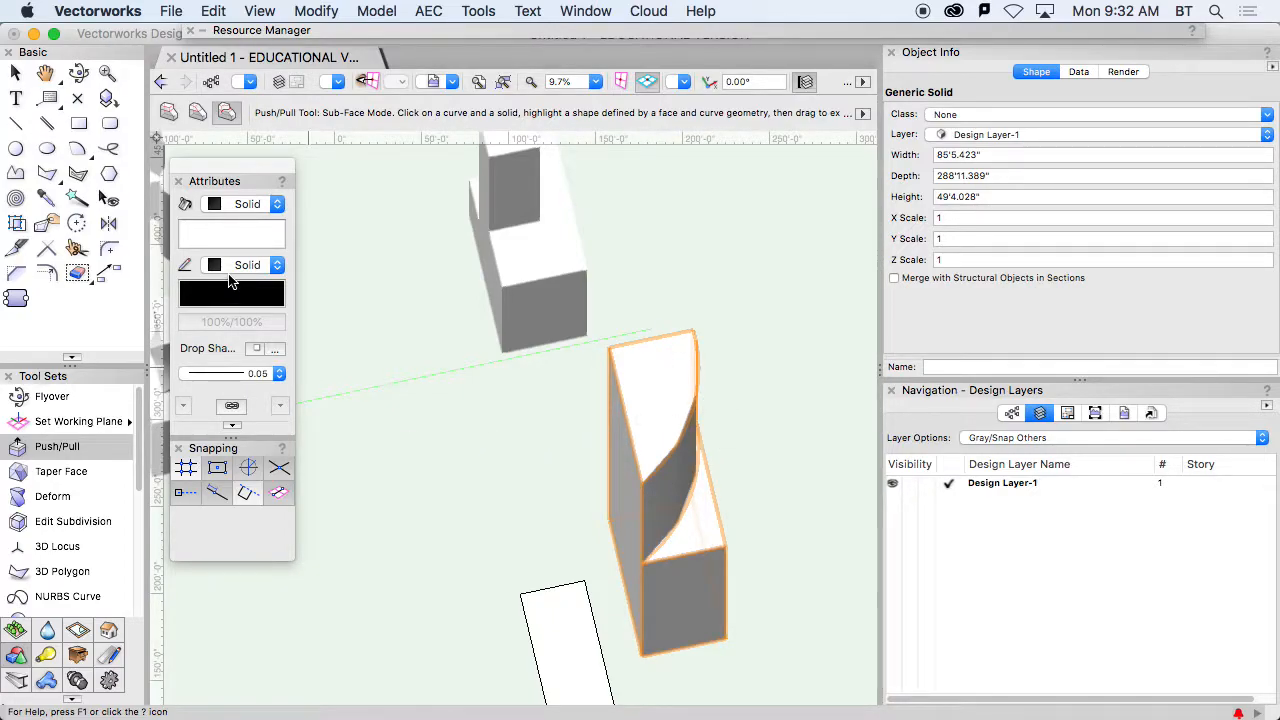
click(78, 123)
click(353, 475)
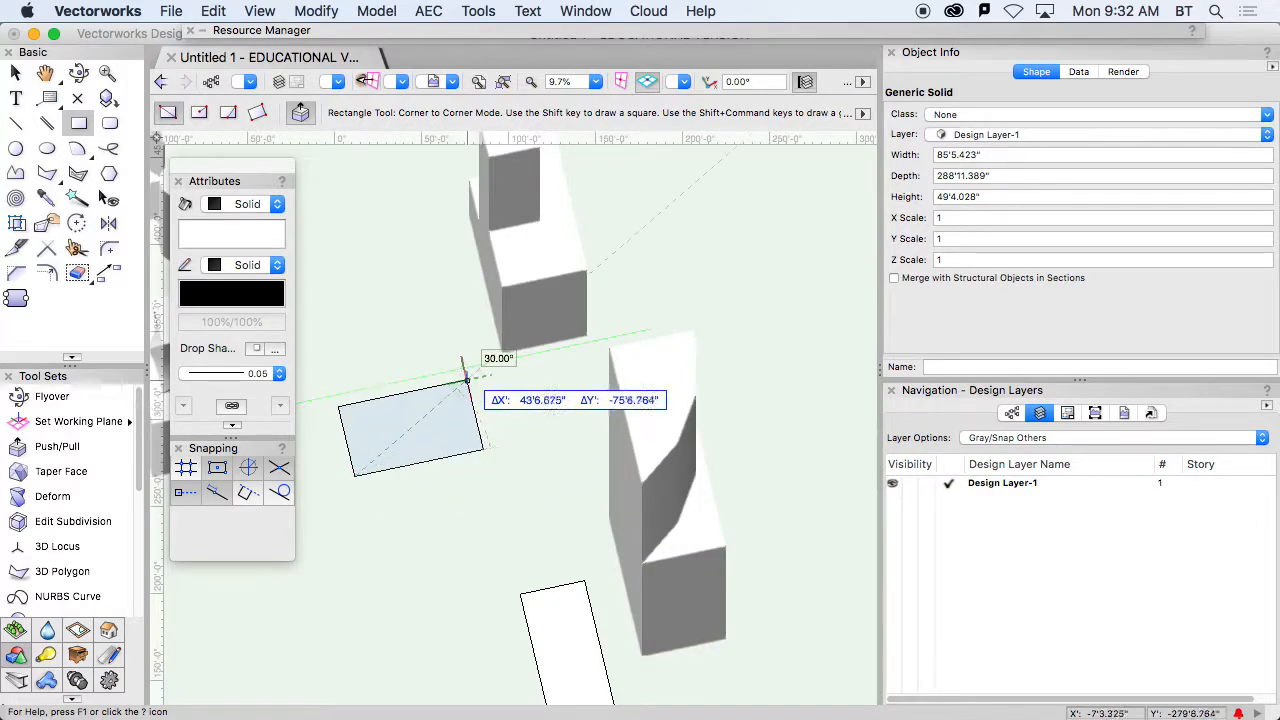
click(465, 380)
click(430, 422)
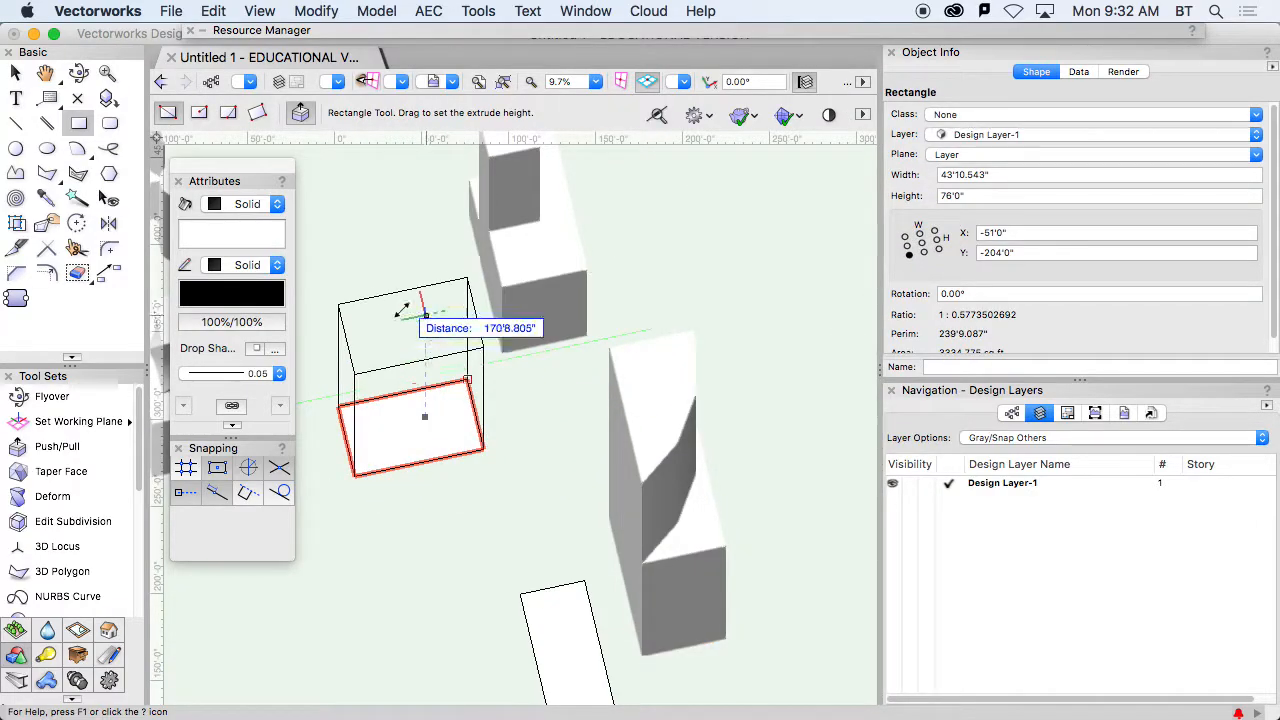
click(404, 301)
- Draw a diagonal line about 87'9" long across the new block's top face, joining two opposite corners
click(15, 123)
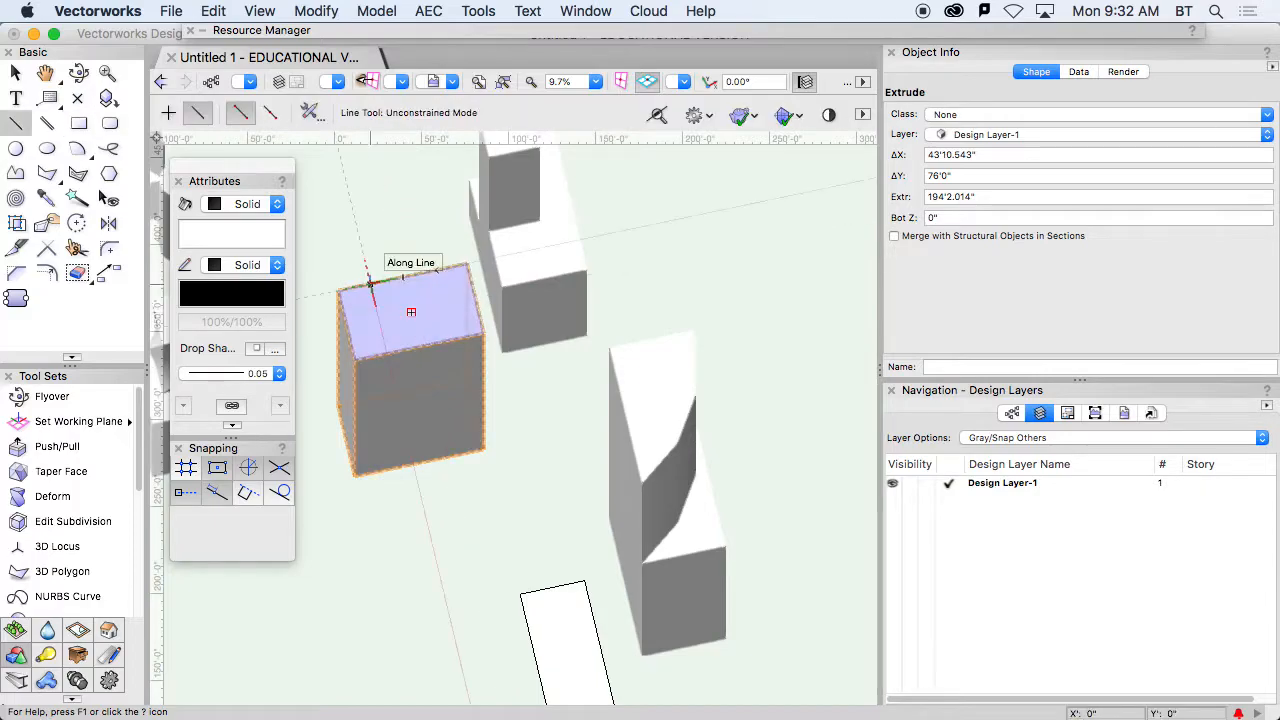
click(338, 291)
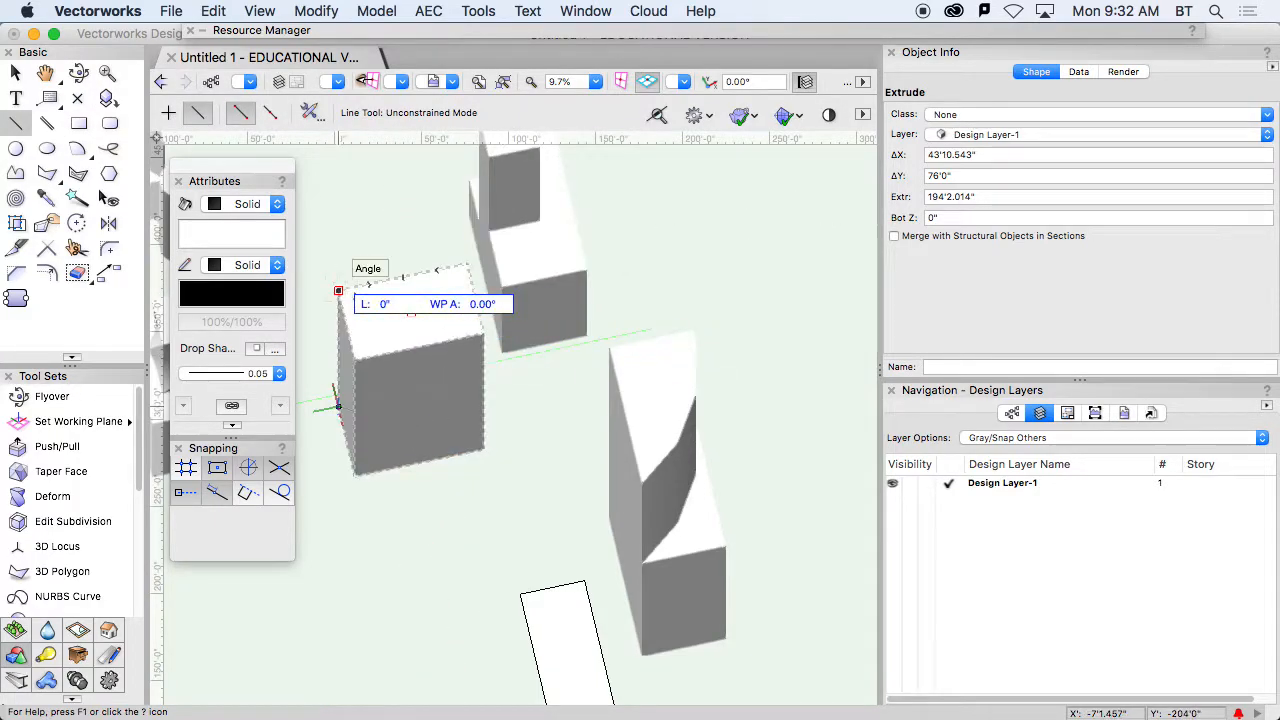
key(Escape)
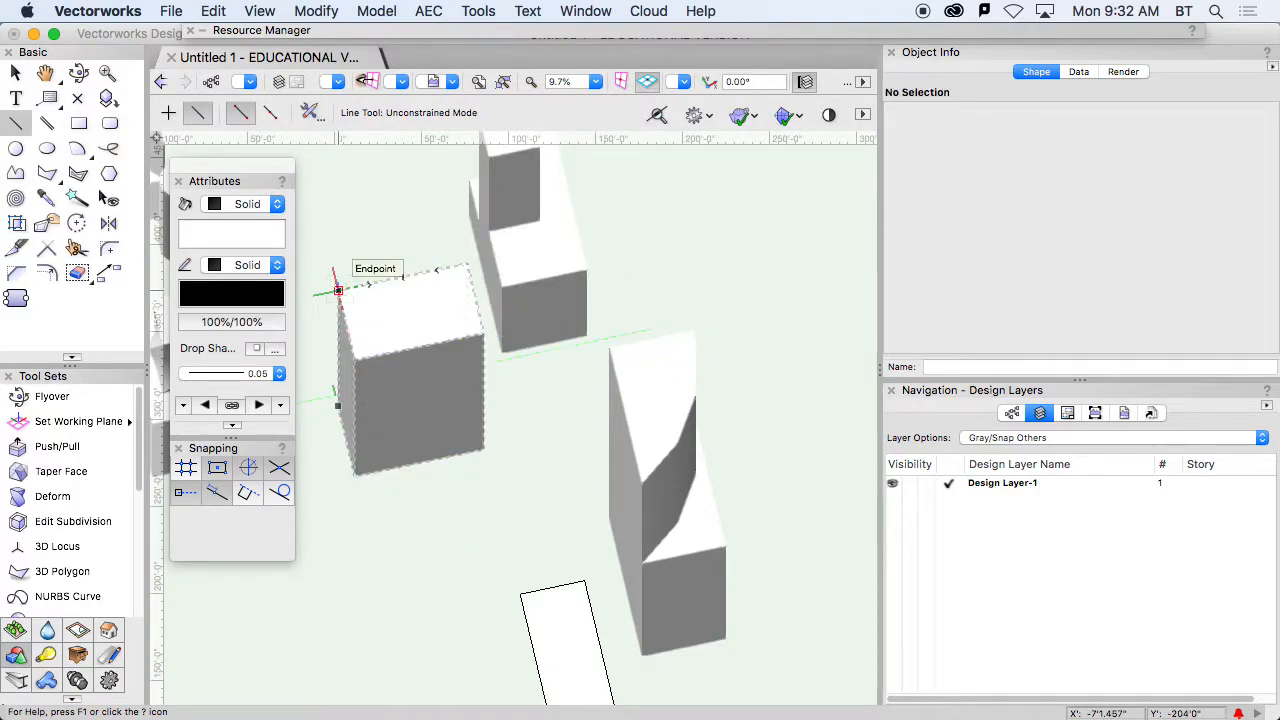
click(338, 291)
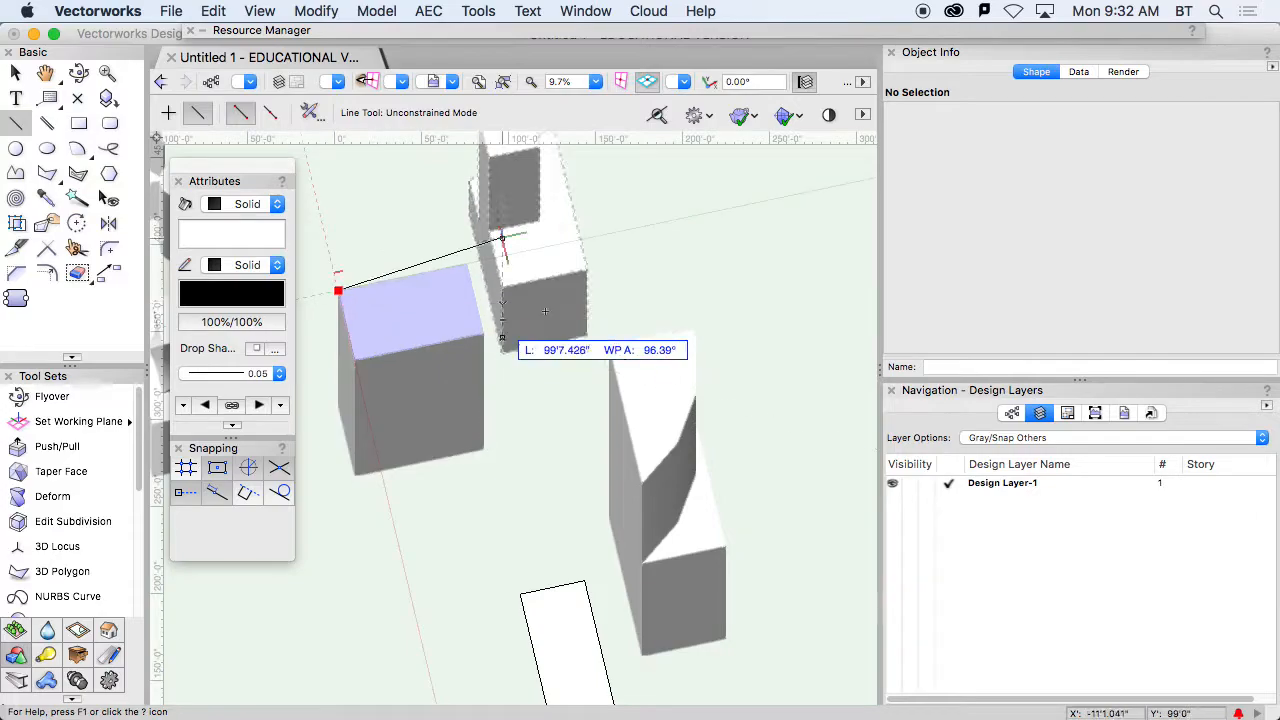
click(483, 331)
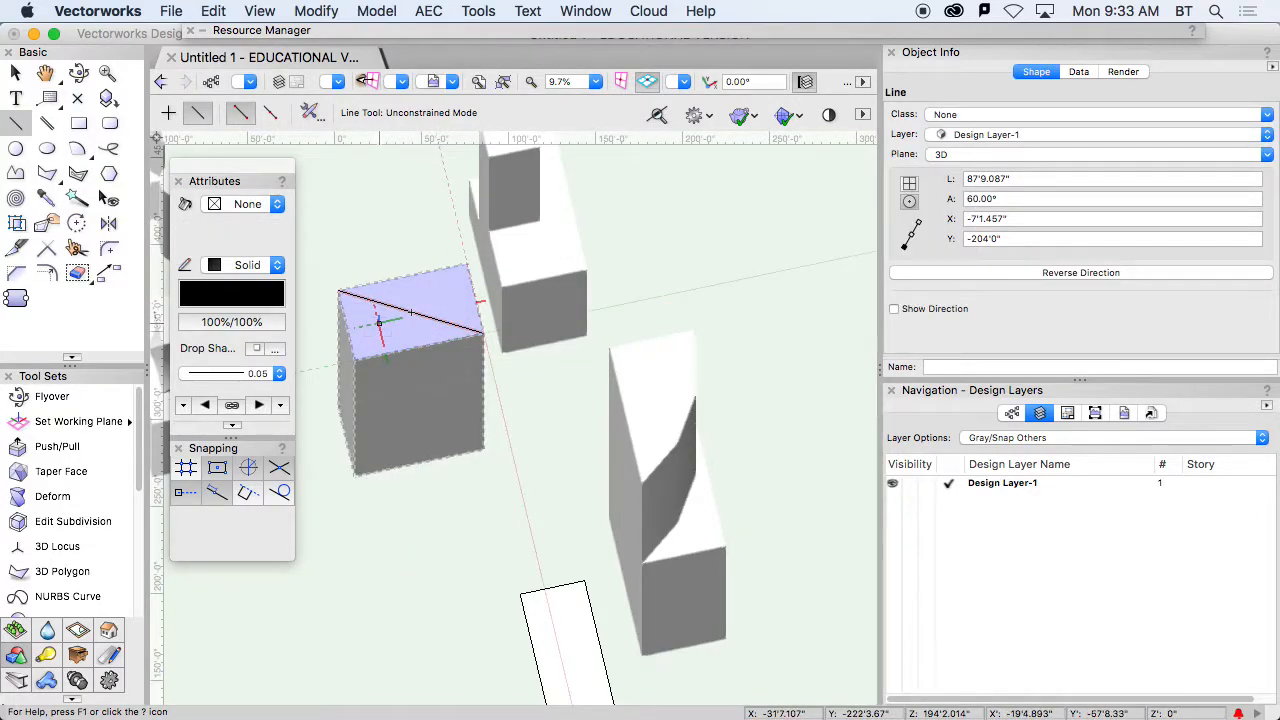
- With Push/Pull in Sub-Face mode, raise the front triangular half of the top face bounded by the diagonal line about 267'10"
key(shift+h)
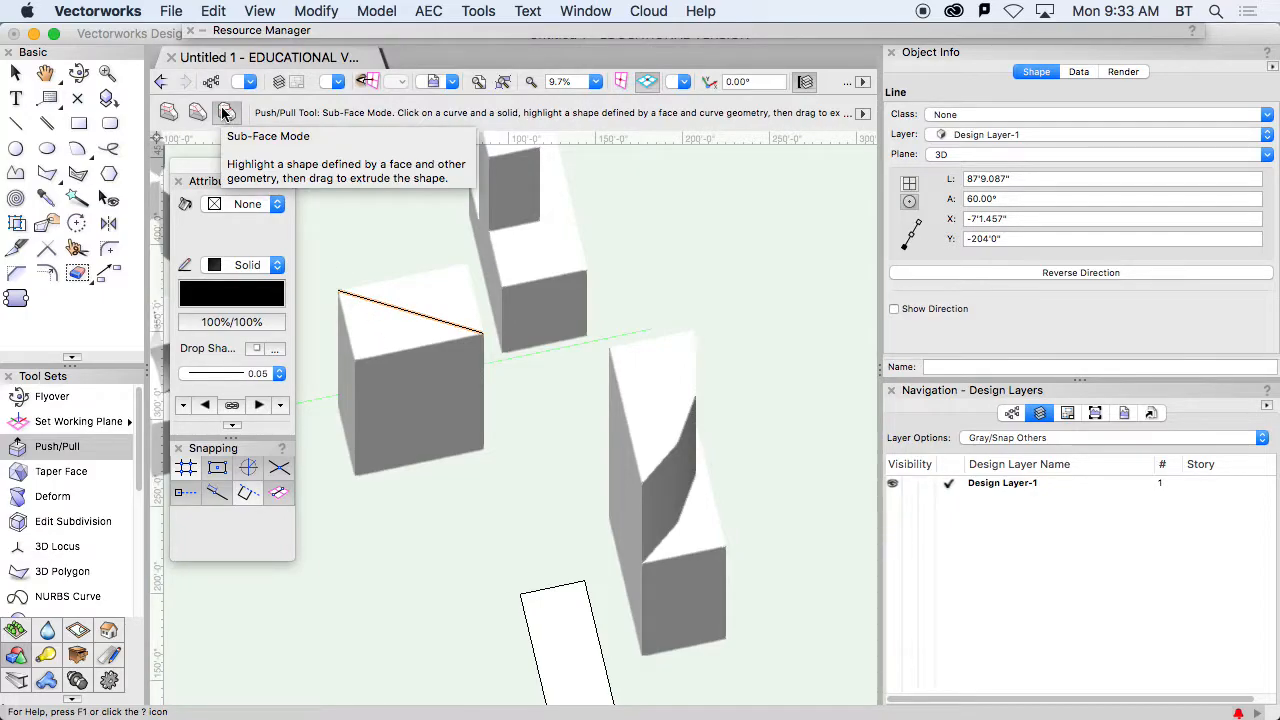
key(u)
key(u)
key(u)
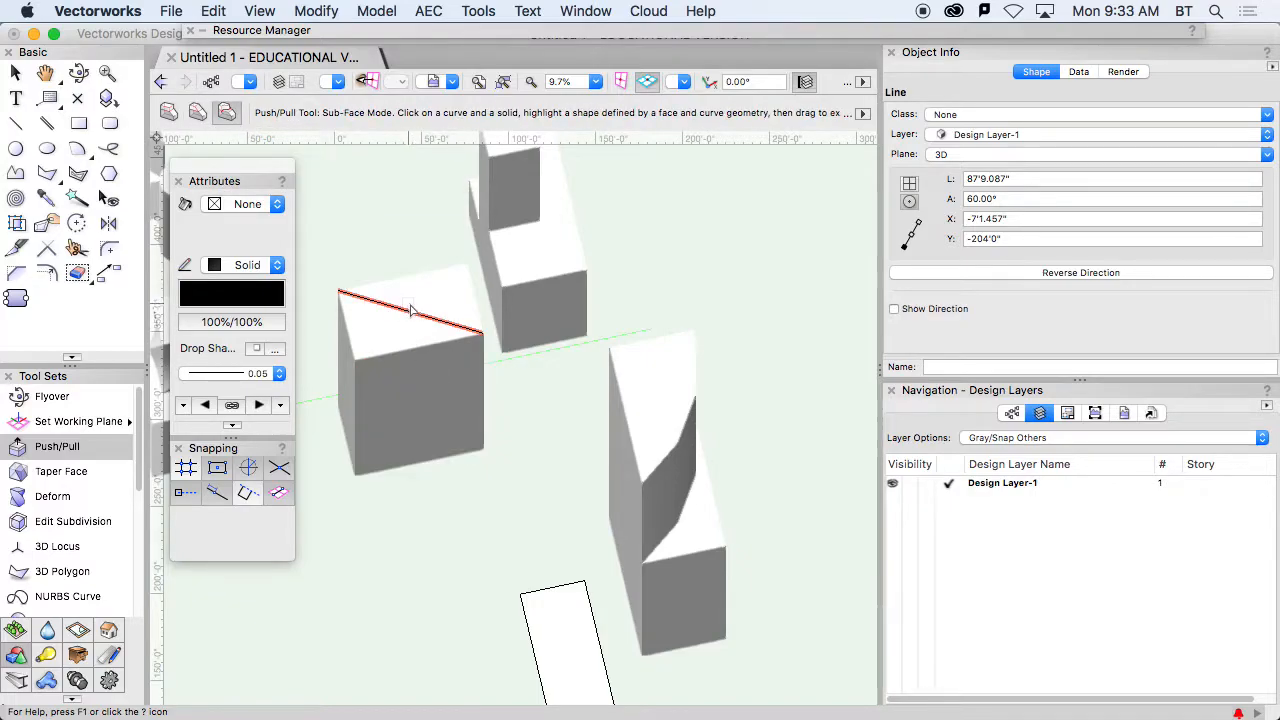
click(416, 318)
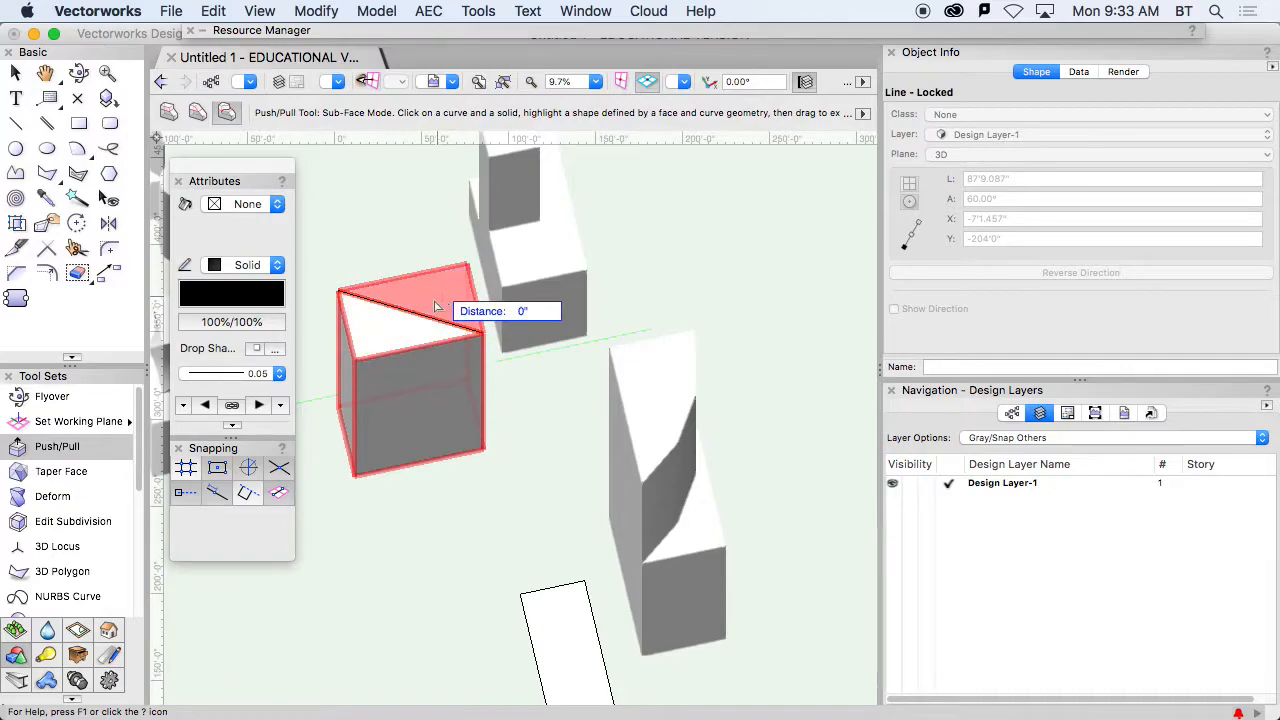
click(382, 338)
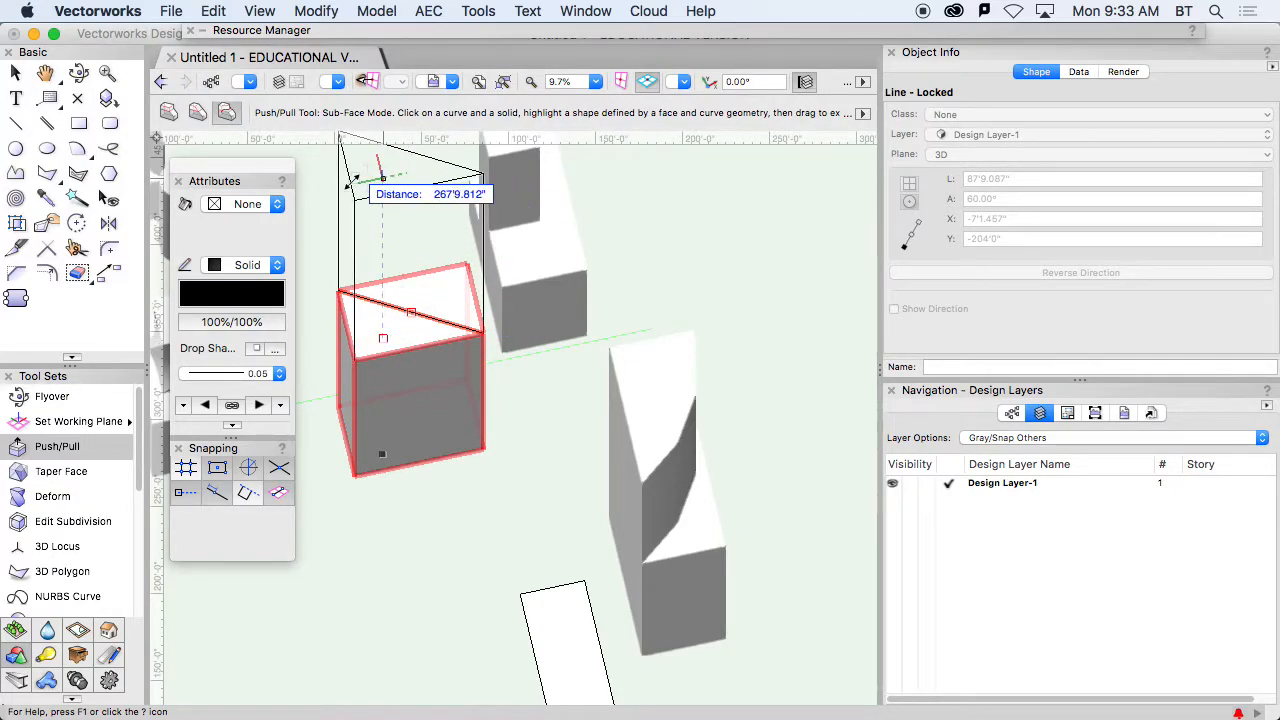
click(368, 168)
- With Push/Pull in Move Face mode, raise the tower's lower and upper triangular top faces, bringing the overall height to about 505'
middle_drag(585, 378, 626, 348)
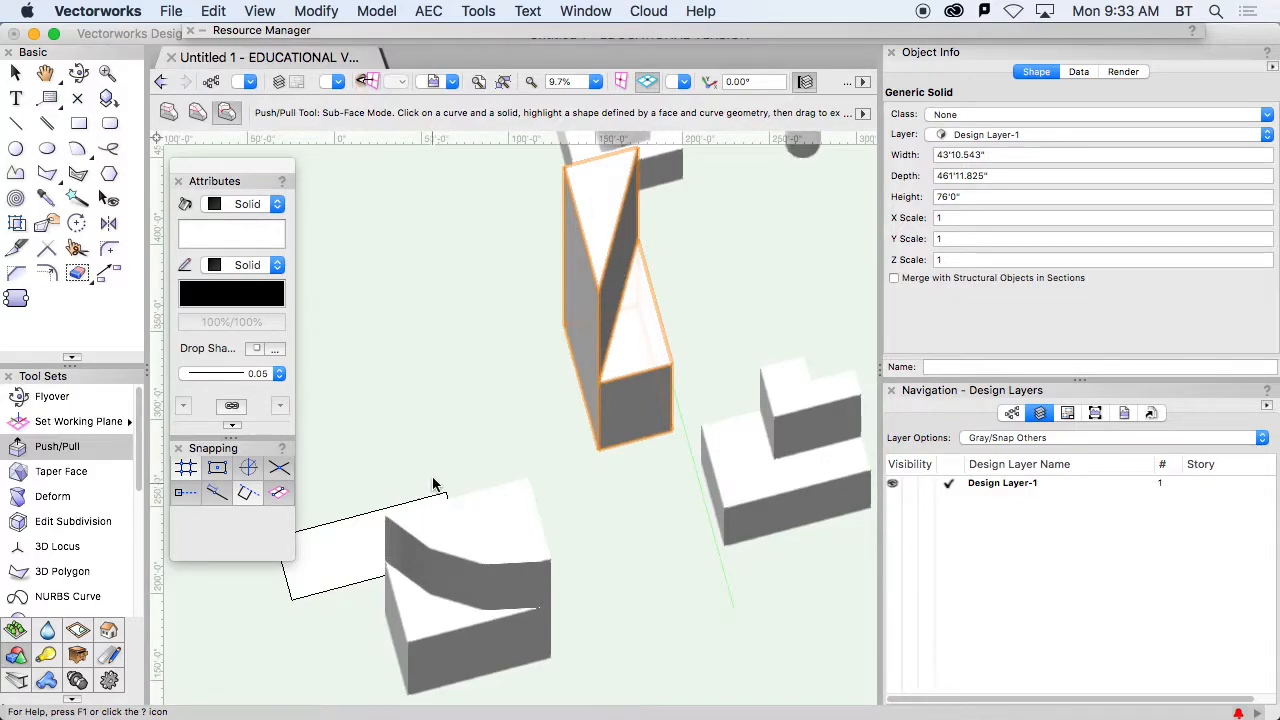
click(195, 114)
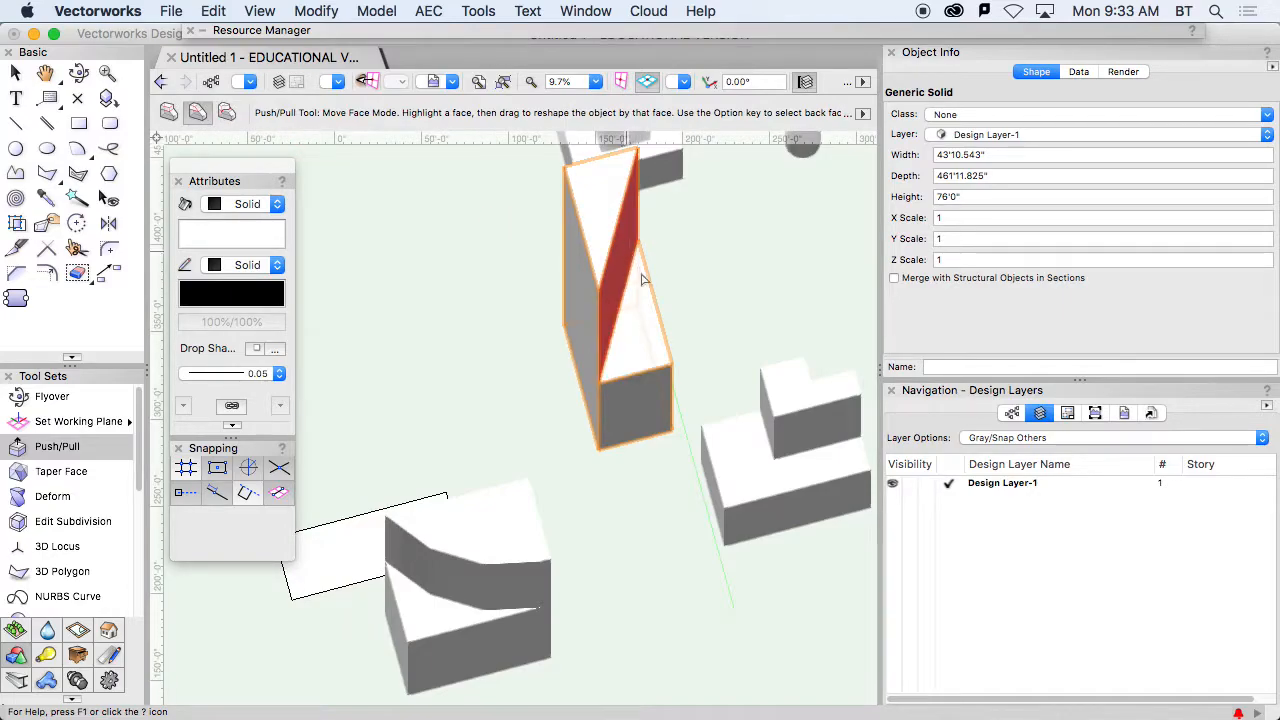
drag(641, 277, 591, 311)
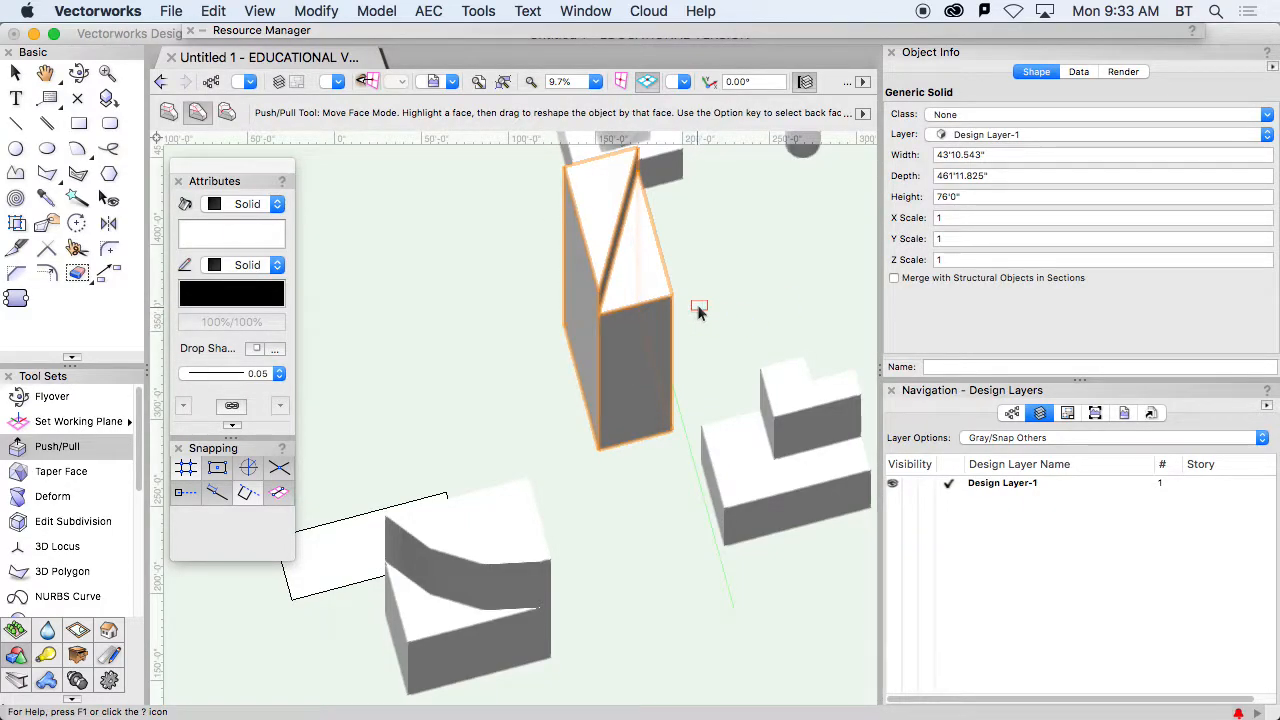
shift+middle_drag(700, 310, 484, 237)
drag(657, 214, 554, 194)
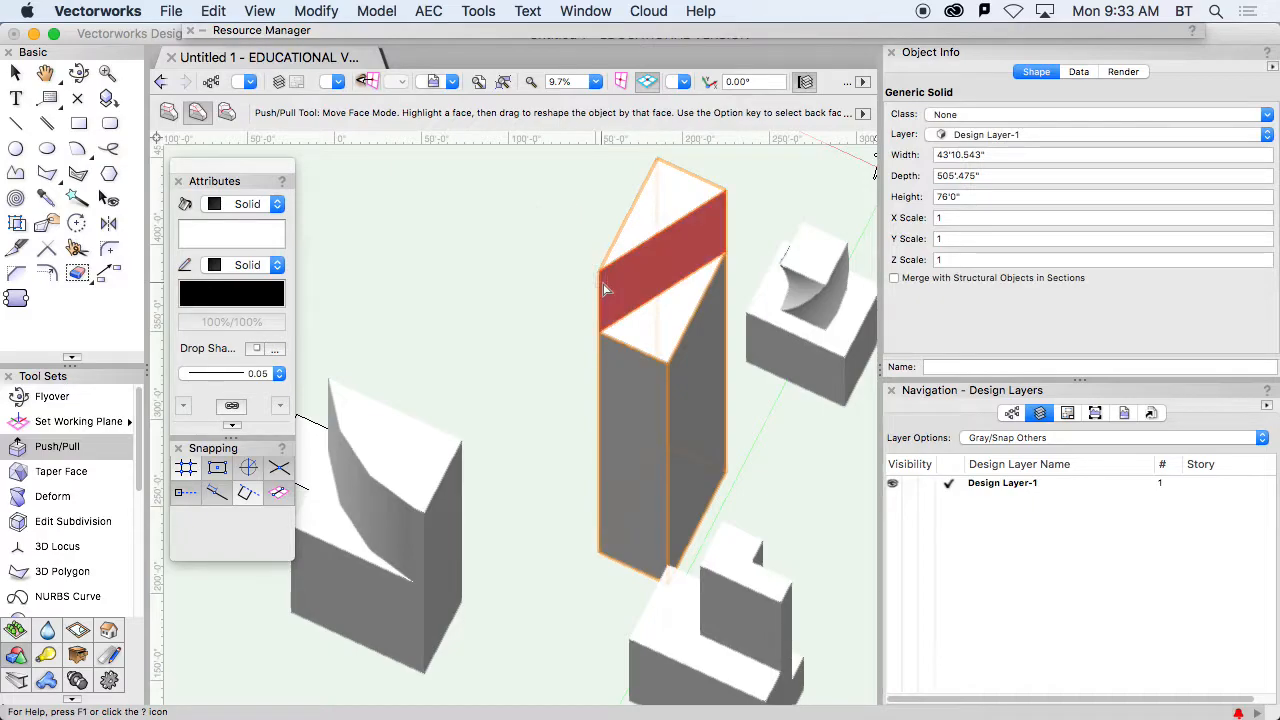
click(167, 112)
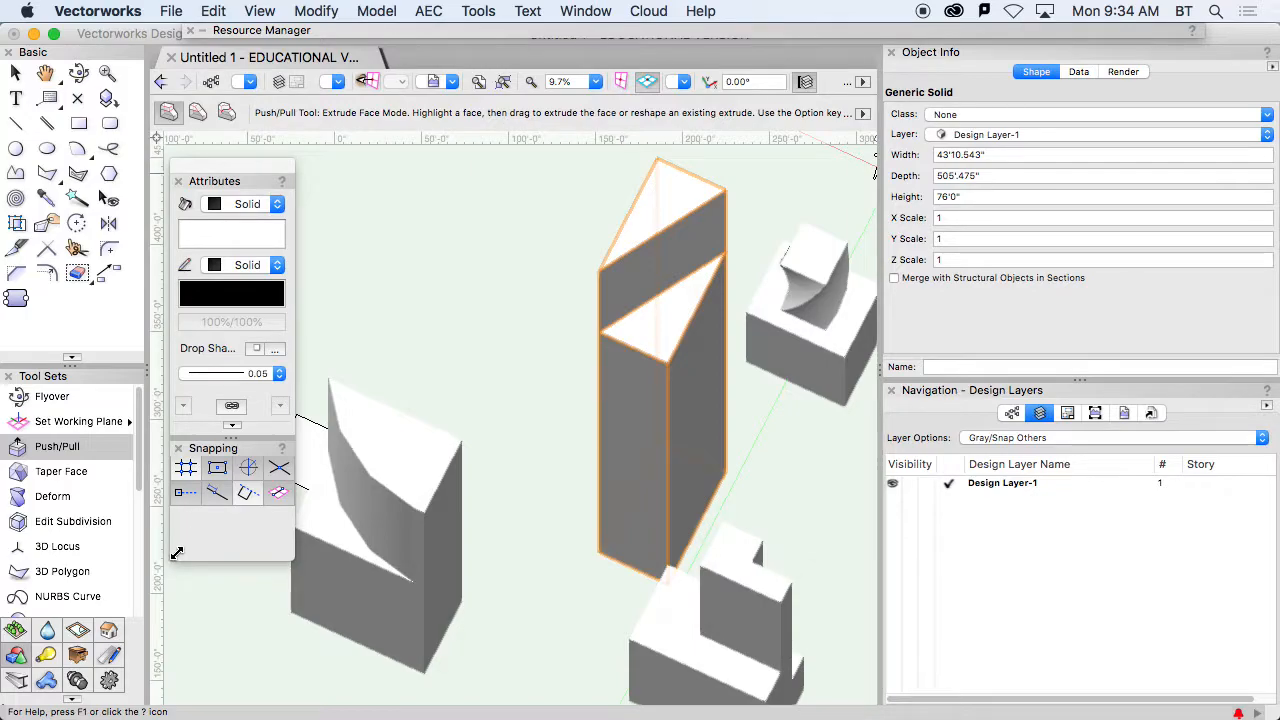
- Using Taper Face in Tangent Faces mode, taper the tower's broad side face outward about the adjoining narrow side, widening the solid to about 72'5"
click(80, 471)
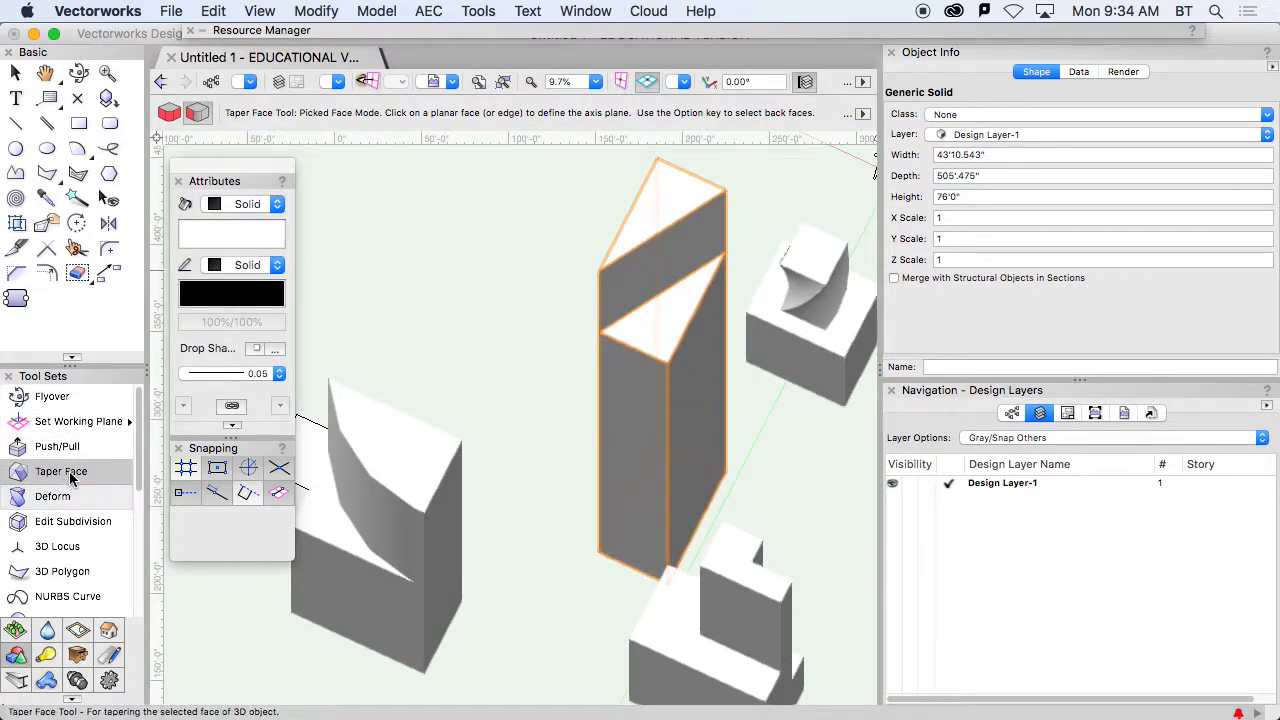
click(174, 114)
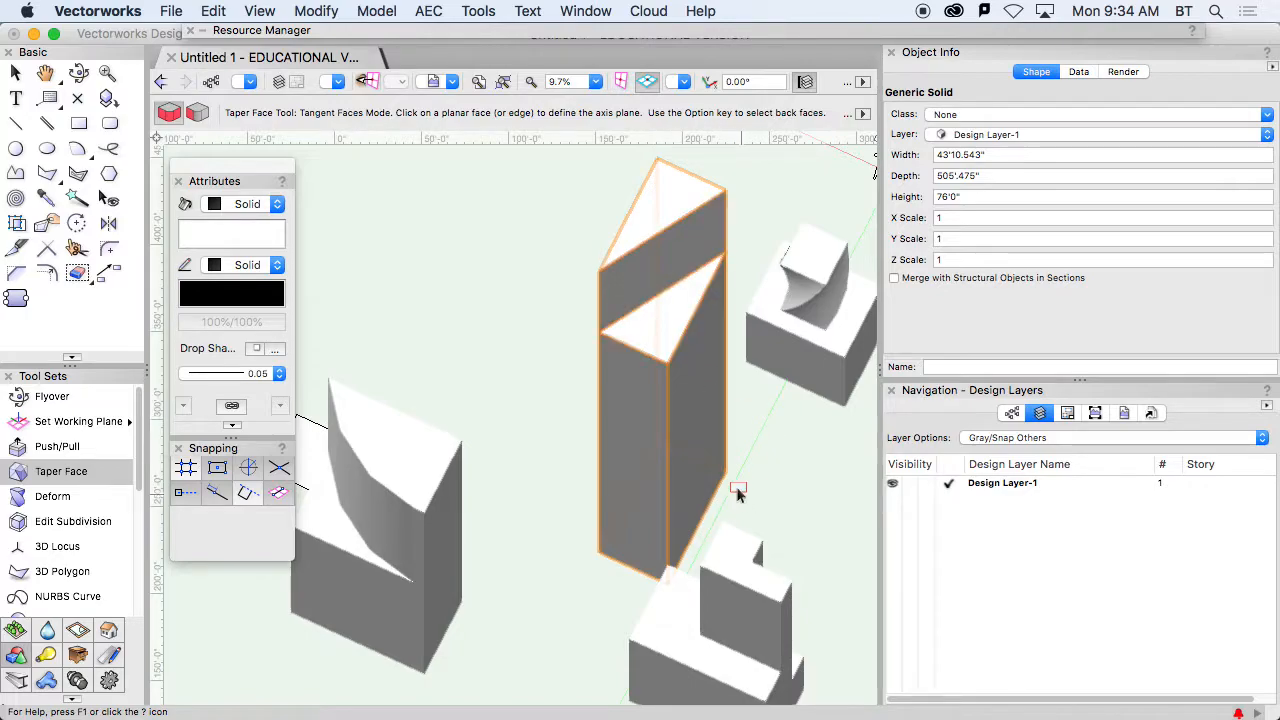
middle_drag(694, 457, 514, 394)
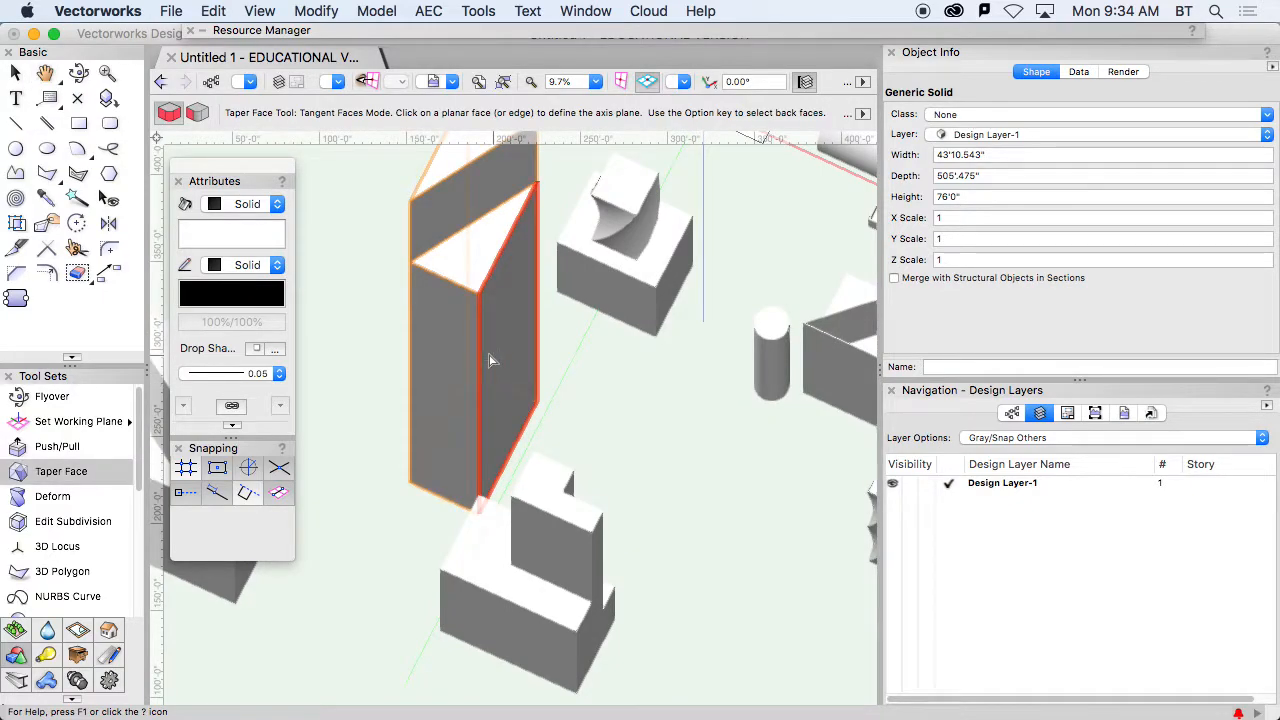
click(478, 364)
middle_drag(600, 371, 349, 351)
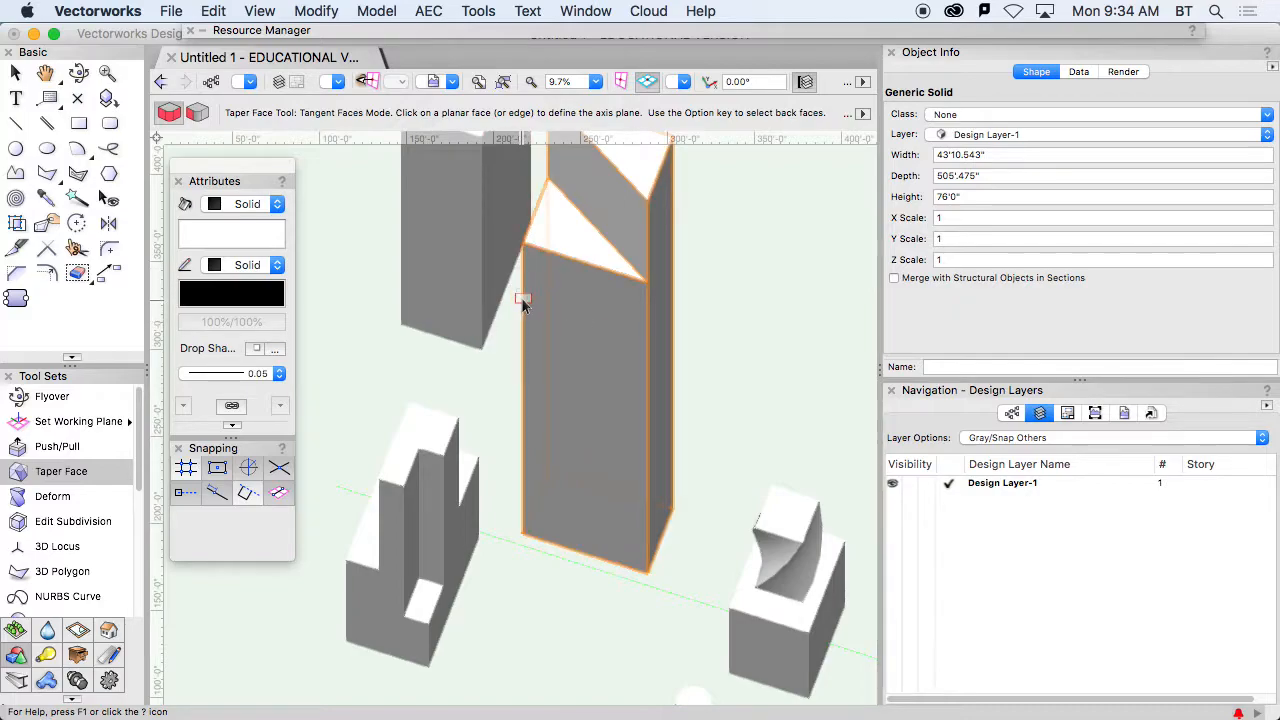
click(659, 294)
click(567, 358)
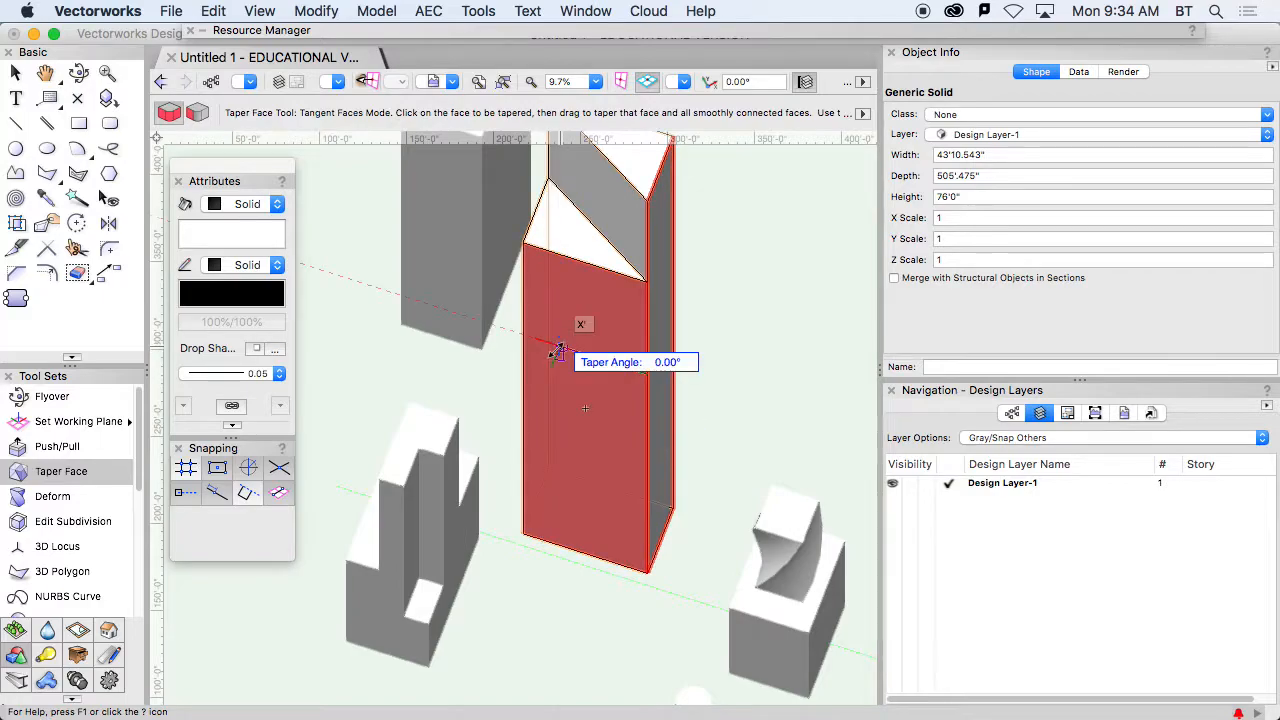
click(450, 381)
- Taper the same broad face sharply outward about the side face at its other edge, widening the solid to about 204'
super+middle_drag(545, 470, 720, 443)
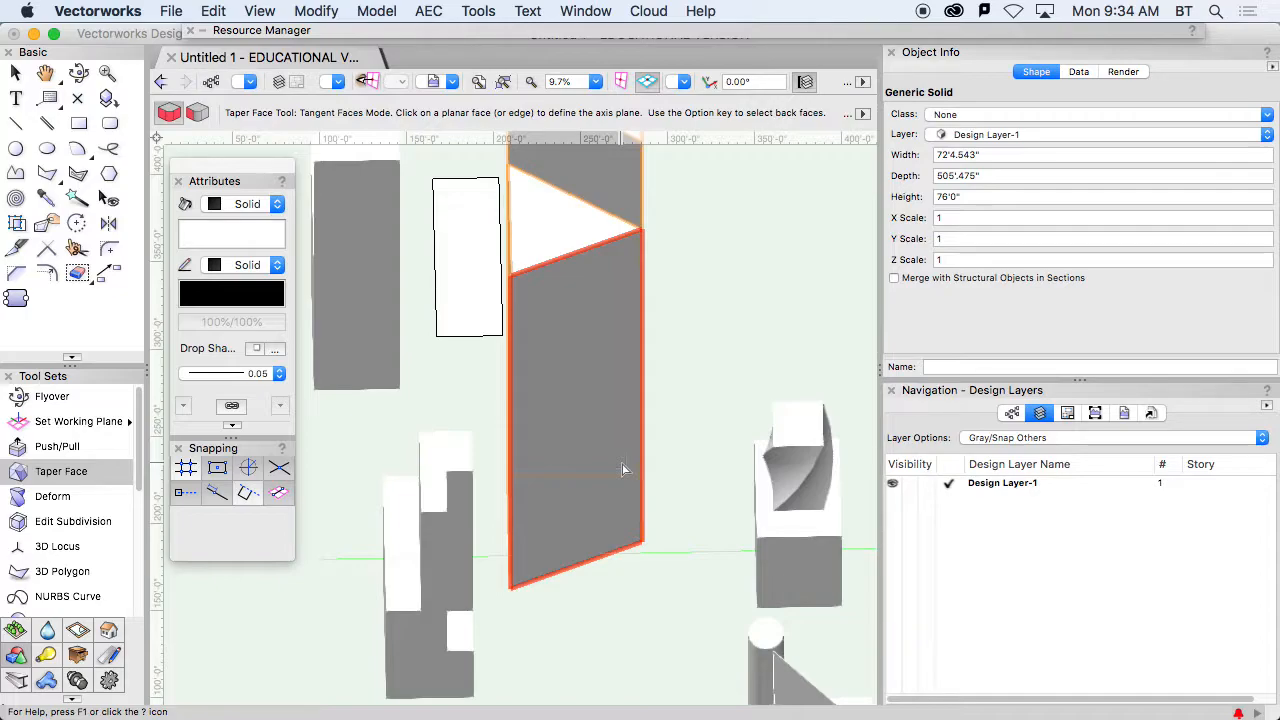
super+middle_click(546, 461)
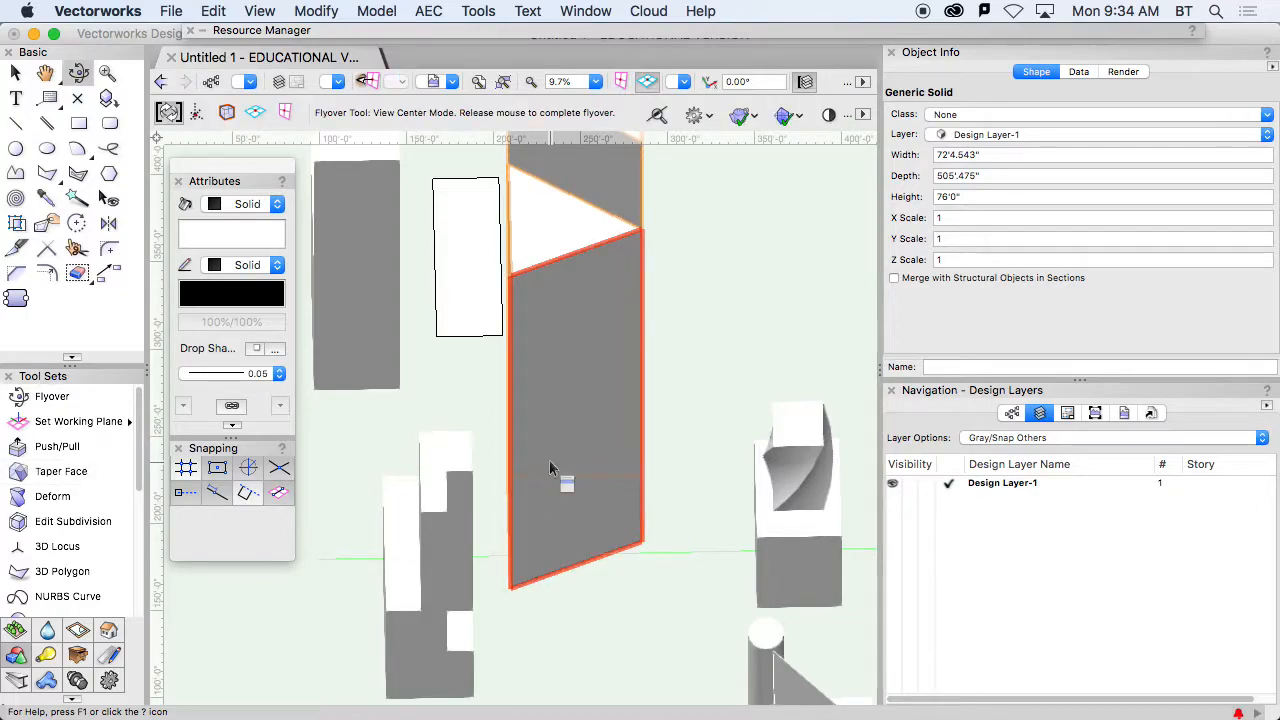
middle_drag(531, 448, 619, 418)
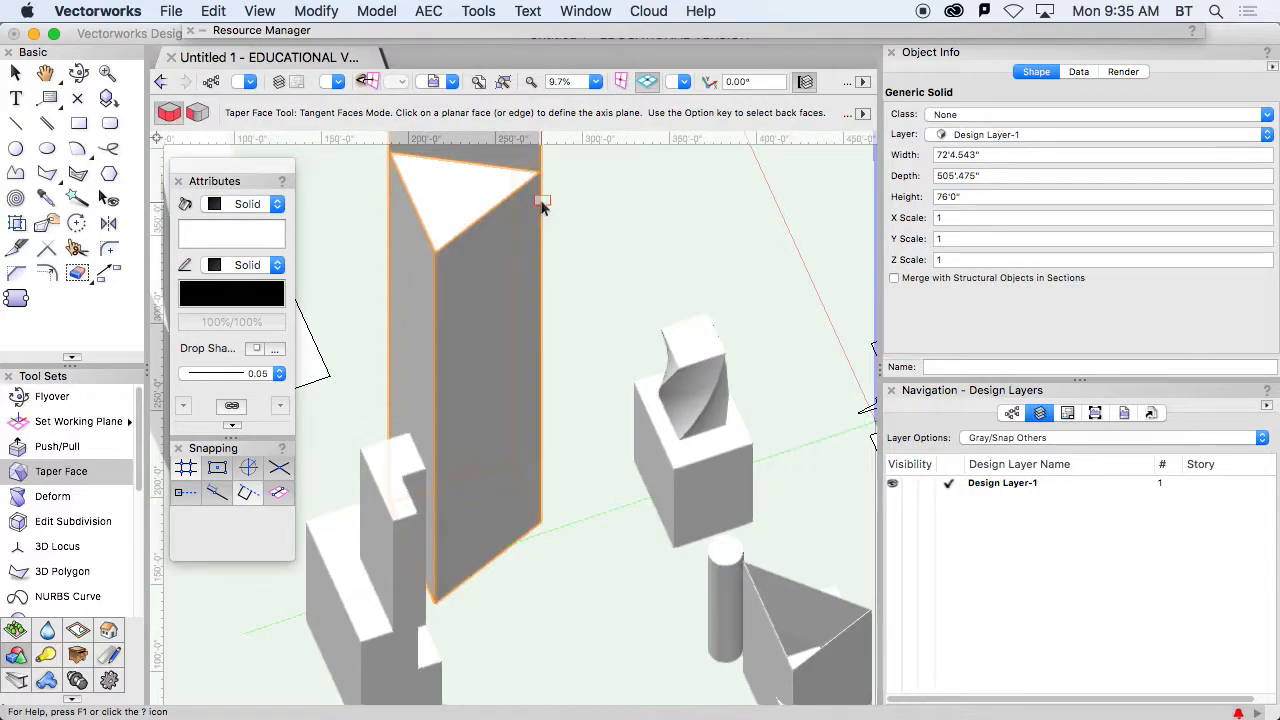
click(408, 323)
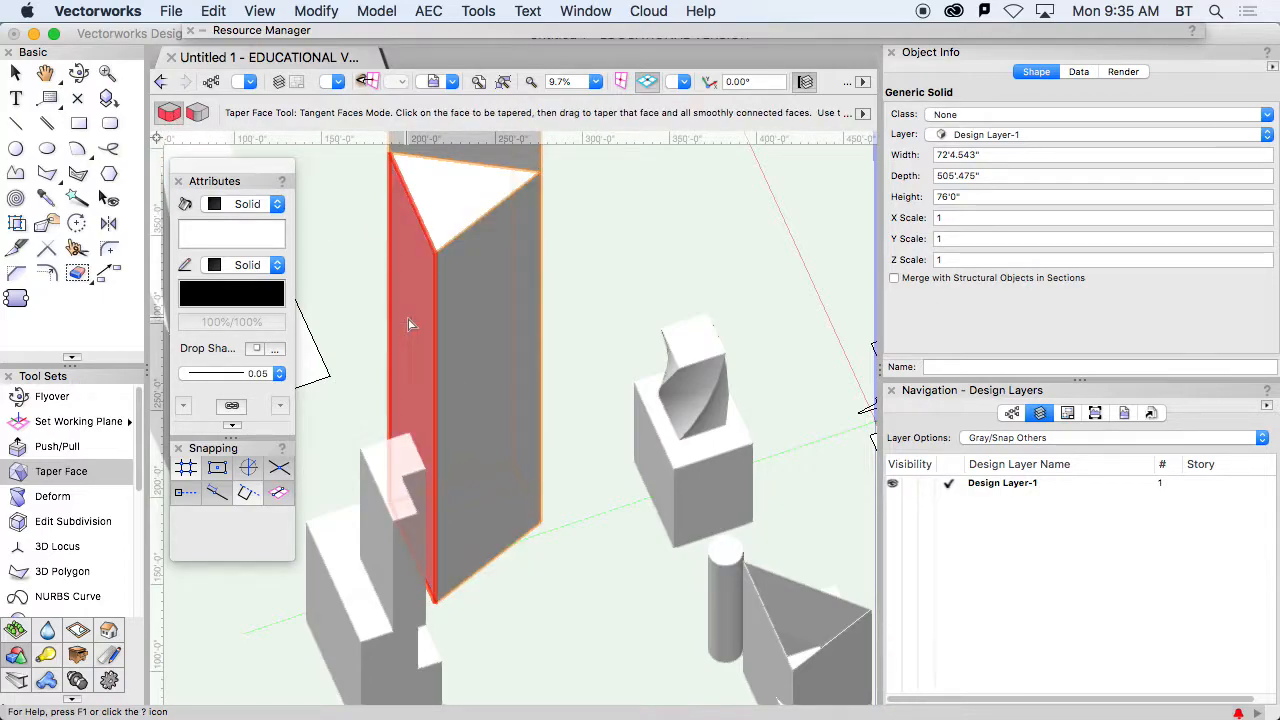
click(519, 293)
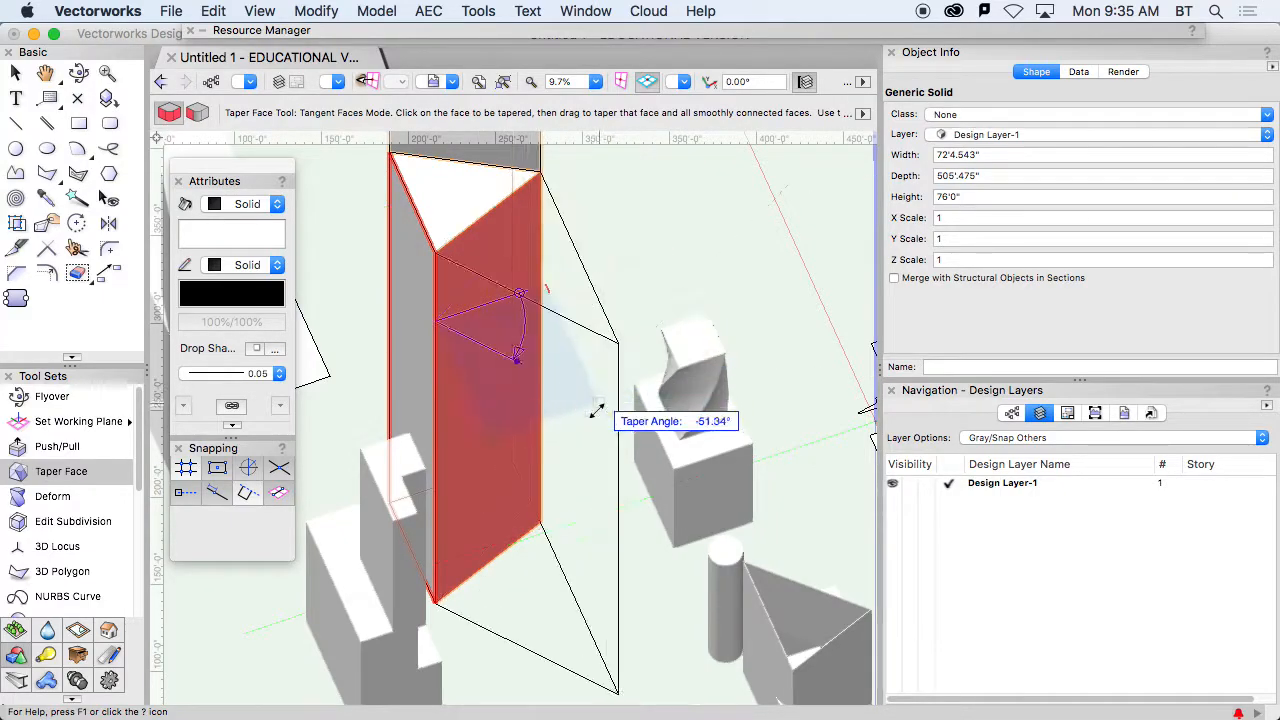
click(597, 428)
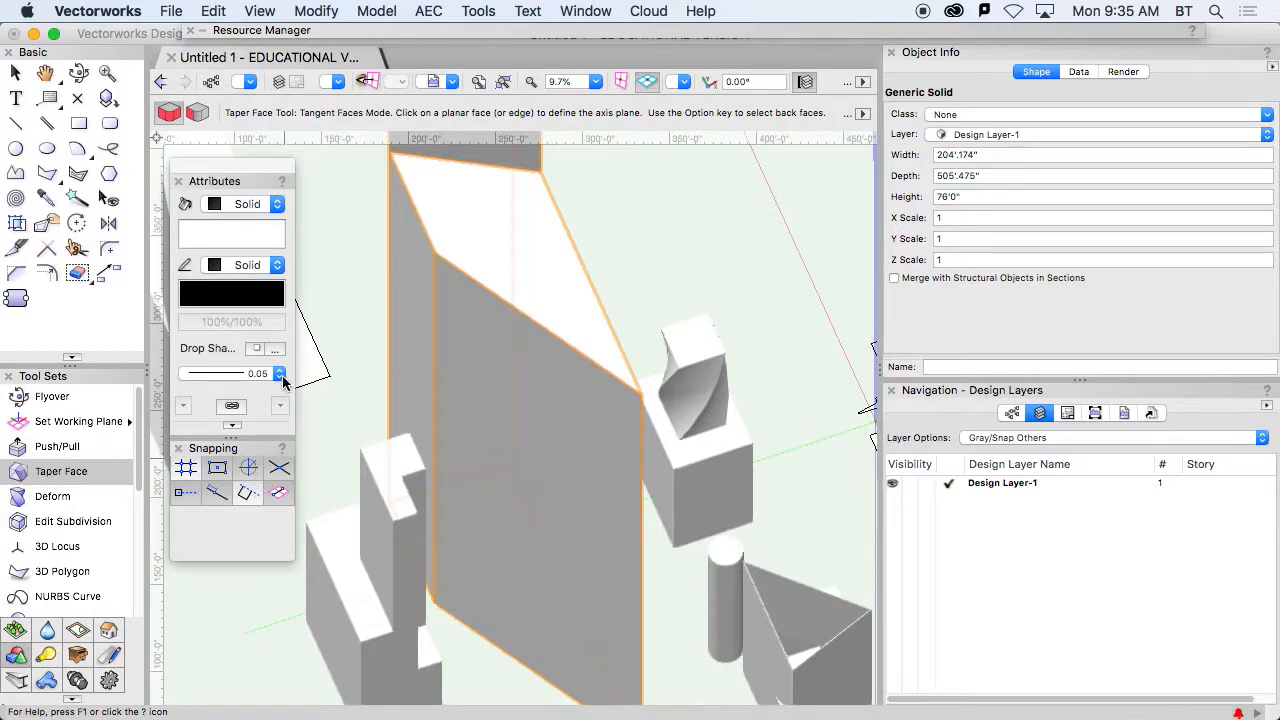
- Taper the broad face back inward about the same side face, reducing the solid's width to about 72'5"
click(405, 313)
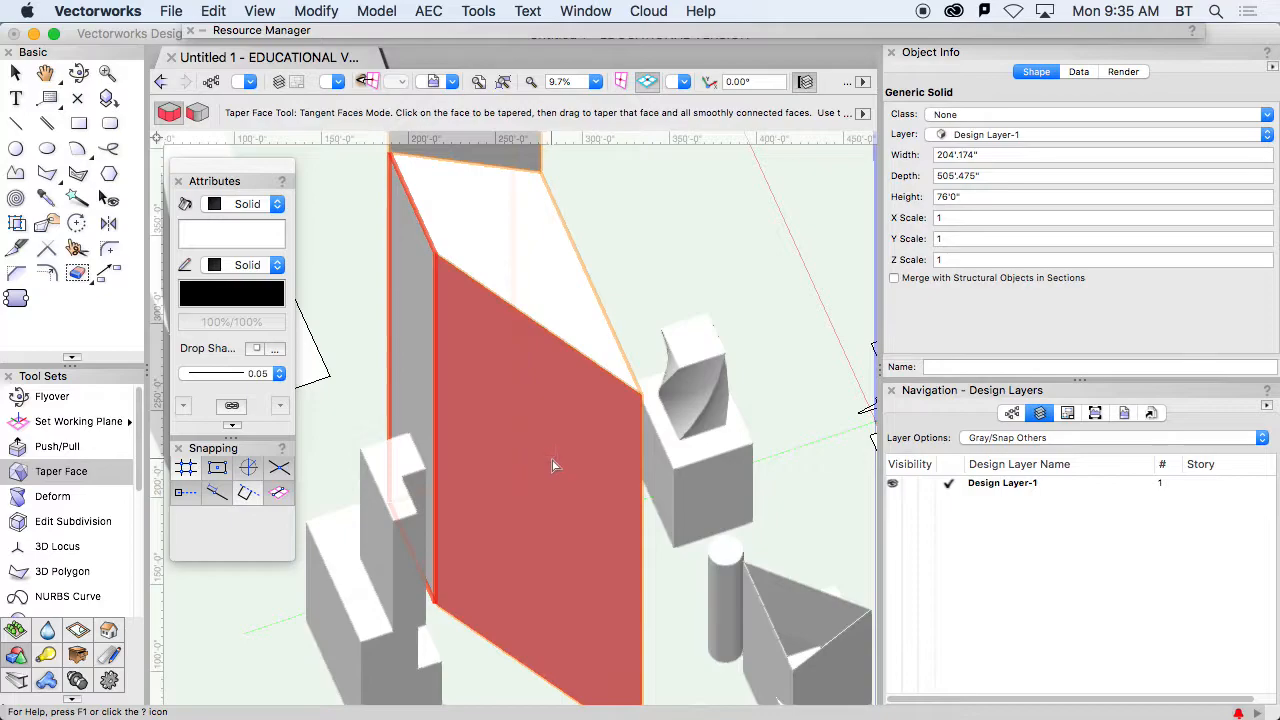
click(551, 459)
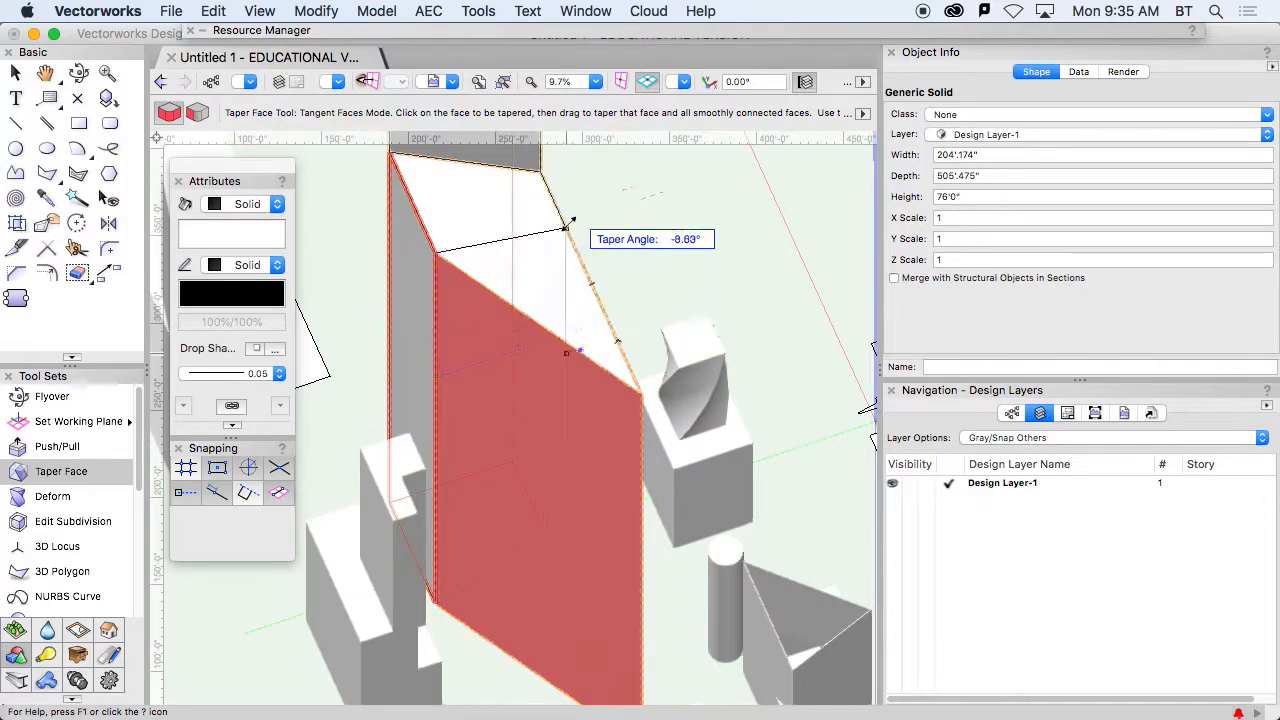
click(559, 197)
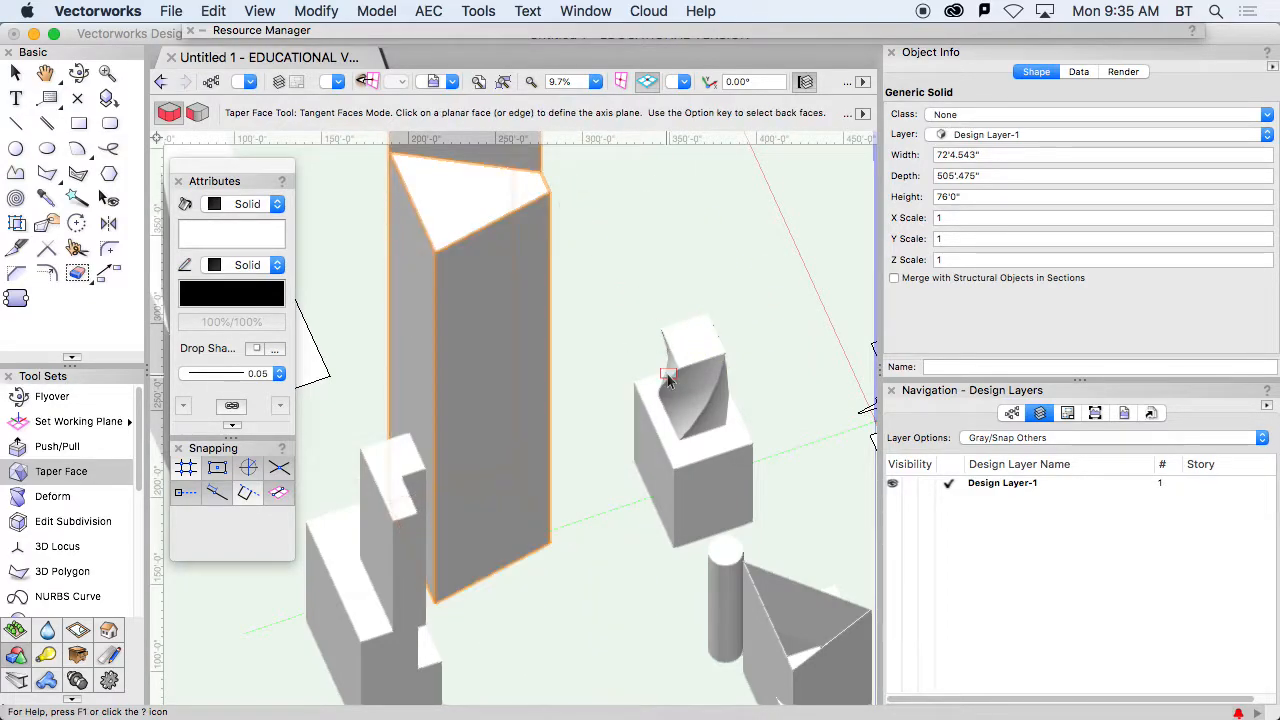
- Twist the whole tower about the centre of its upper triangular face, using Deform in Twist Solid mode
middle_drag(568, 363, 649, 580)
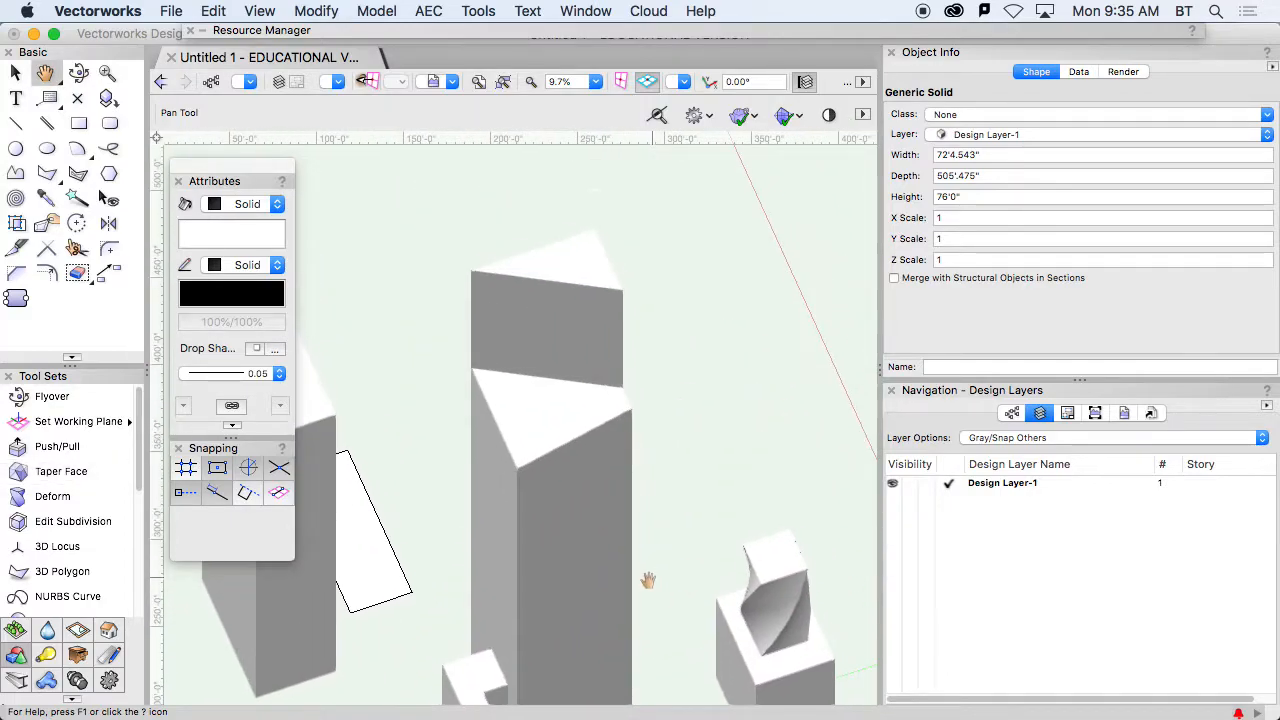
click(85, 497)
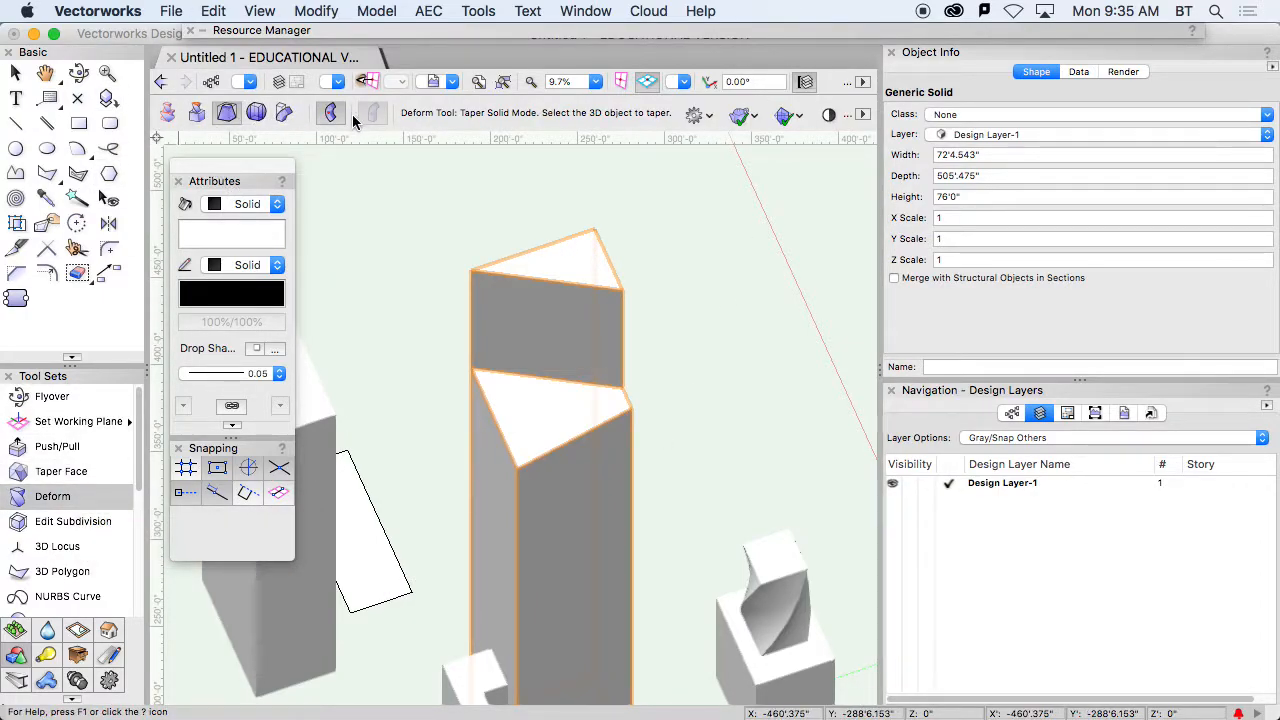
click(167, 112)
click(620, 300)
scroll(625, 314, down, 3)
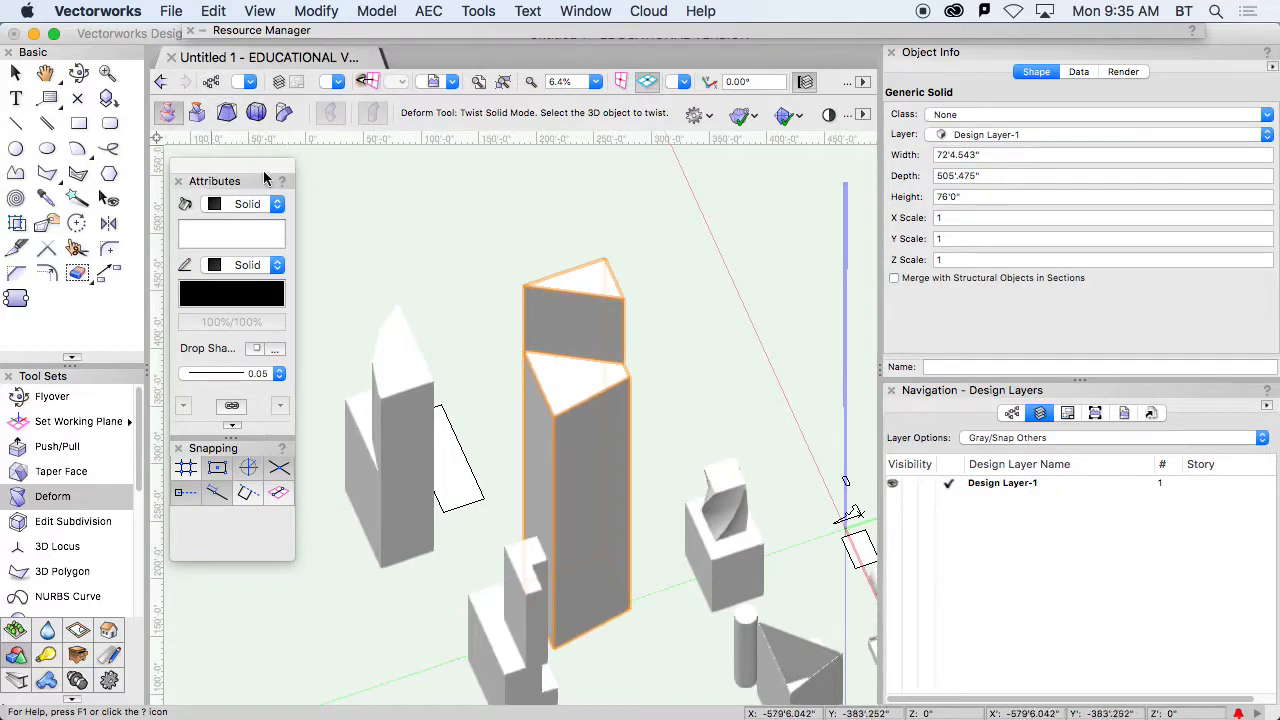
click(578, 285)
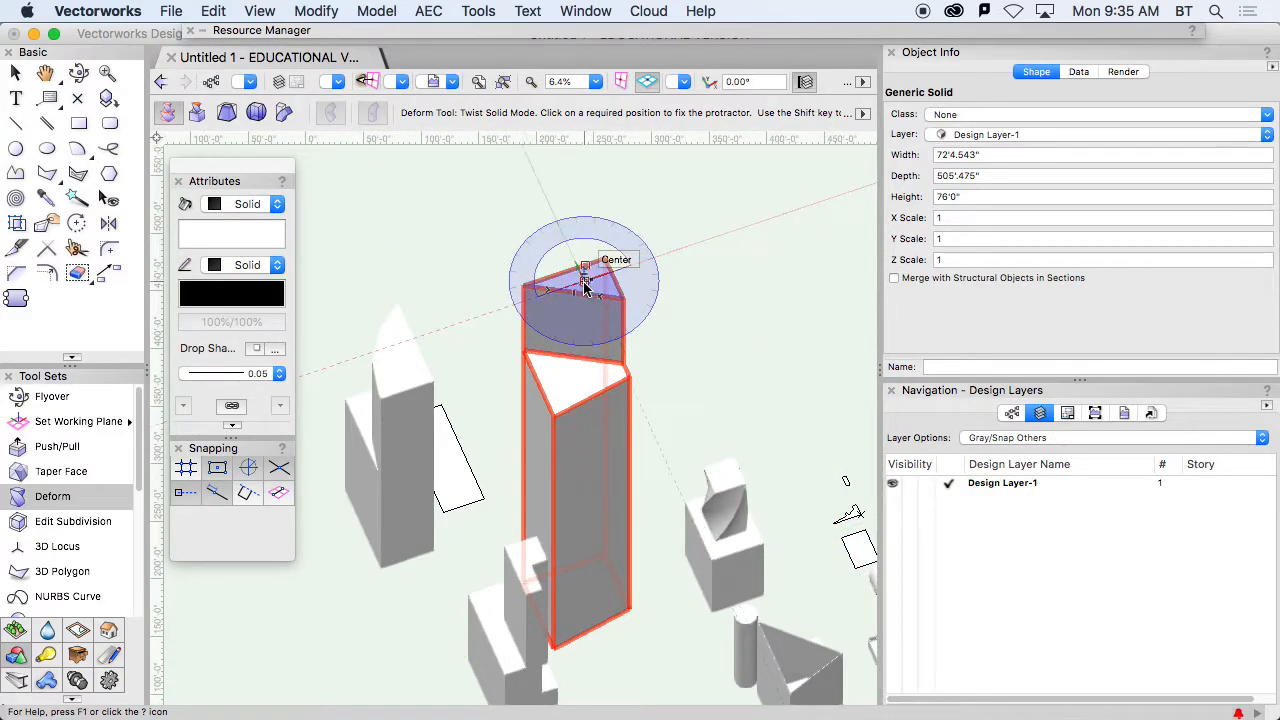
click(584, 283)
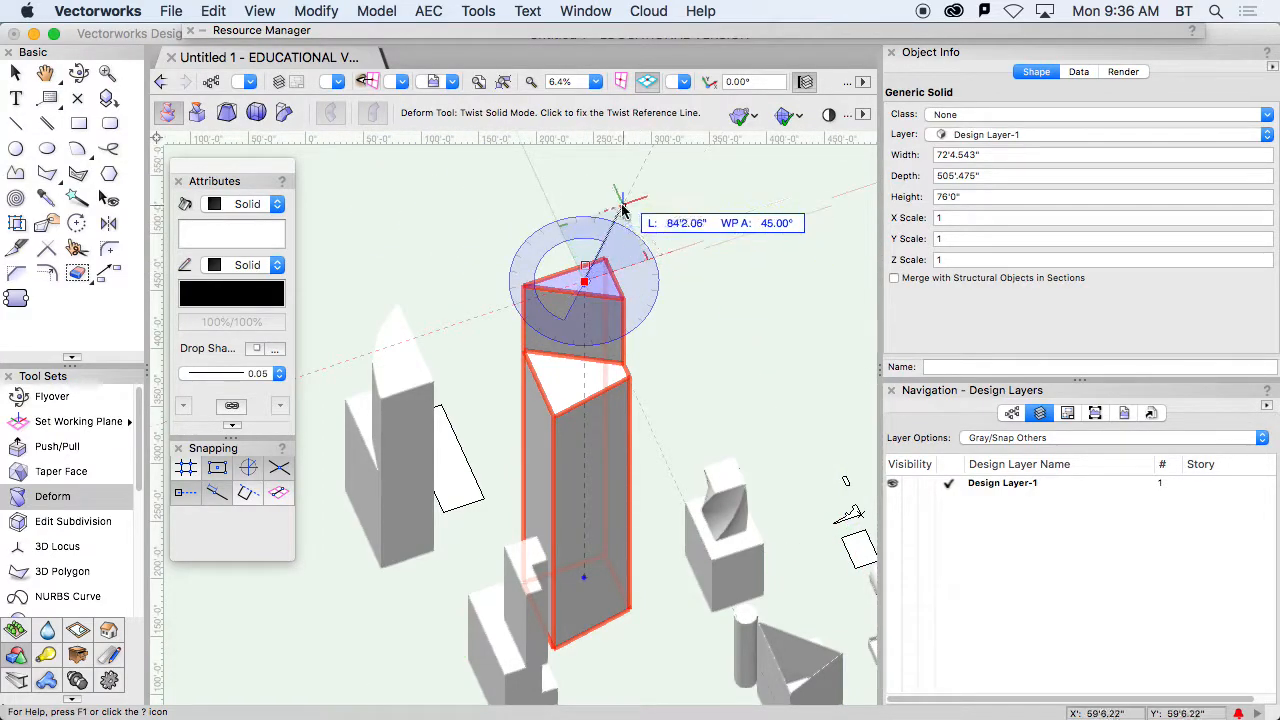
click(760, 218)
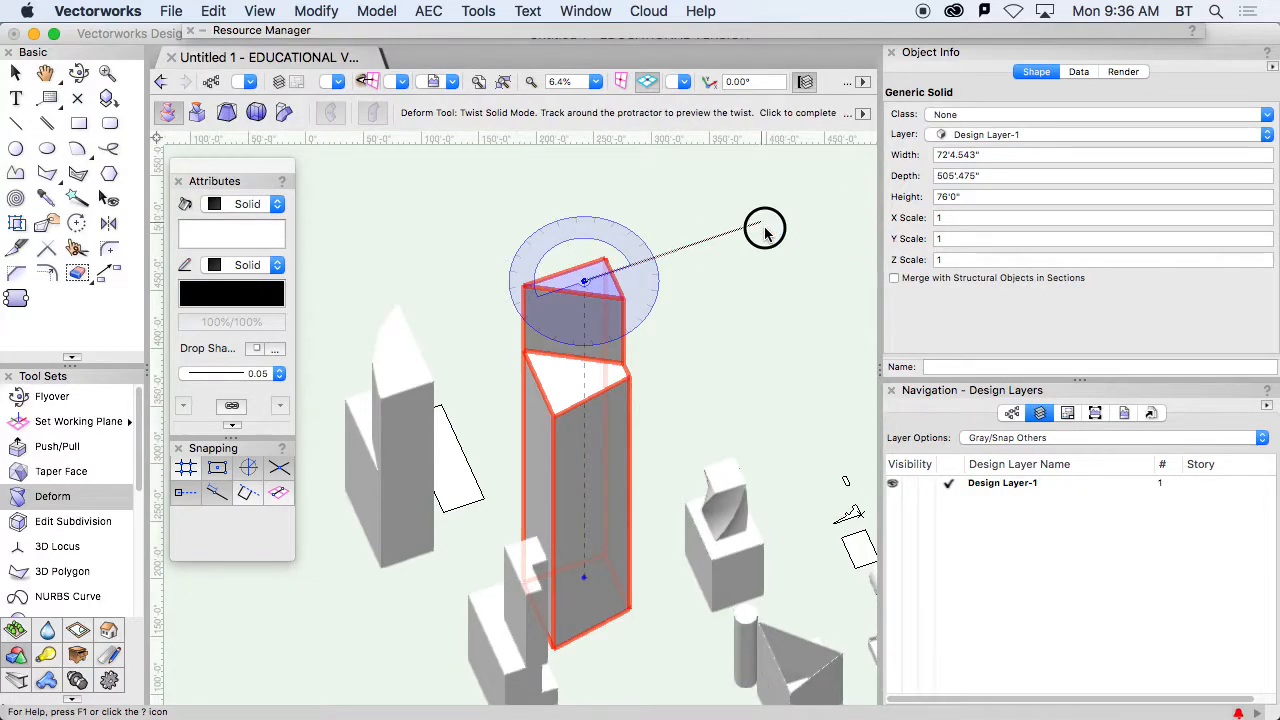
click(543, 206)
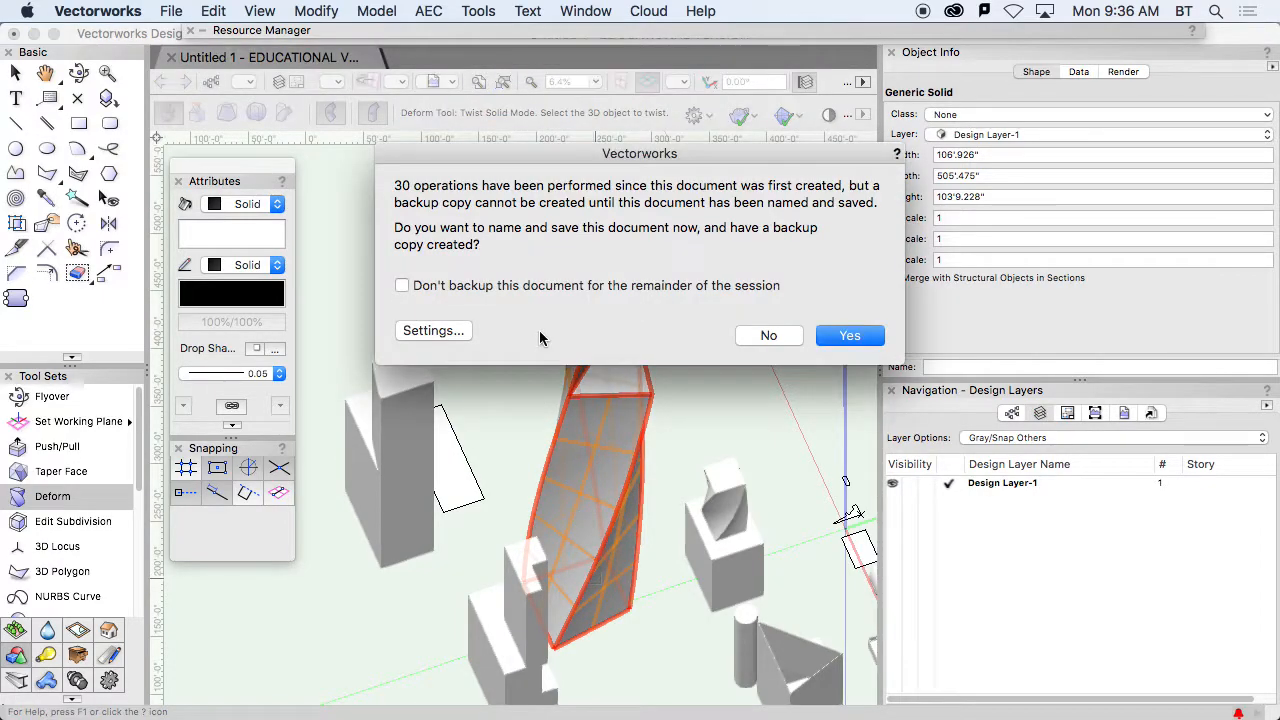
- Decline saving a backup copy of the document and undo the whole-tower twist
click(740, 336)
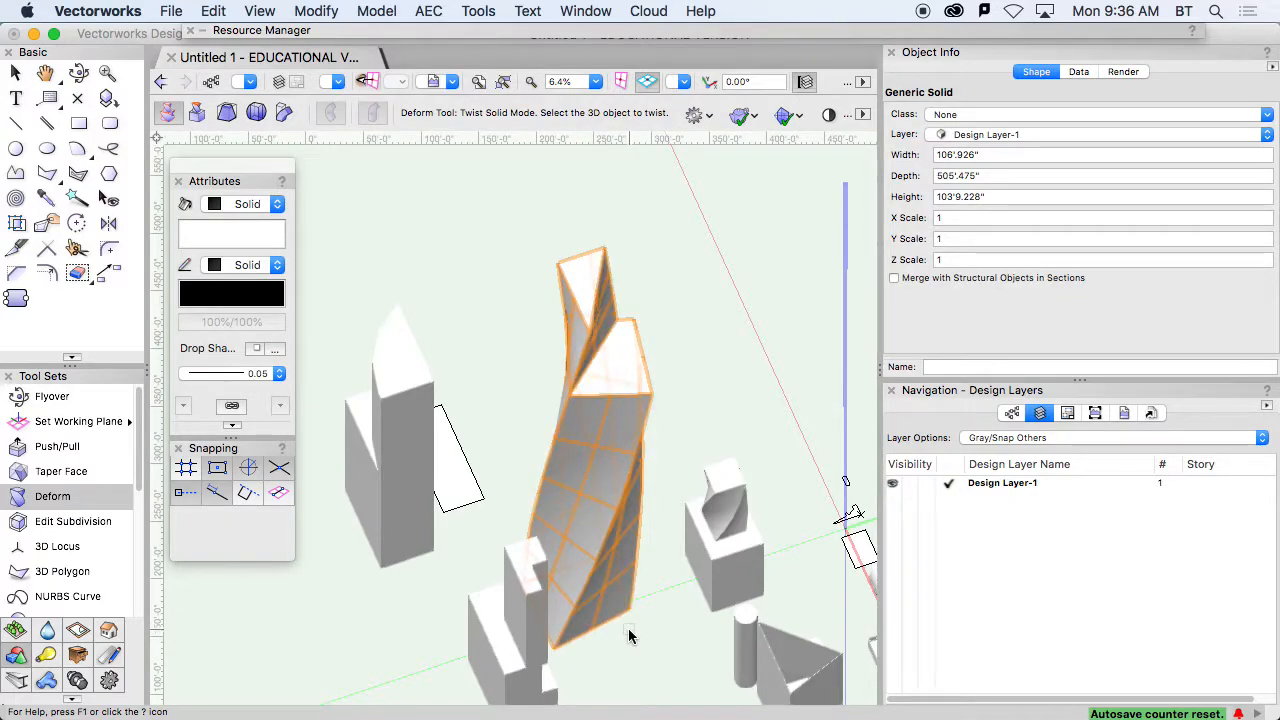
key(super+z)
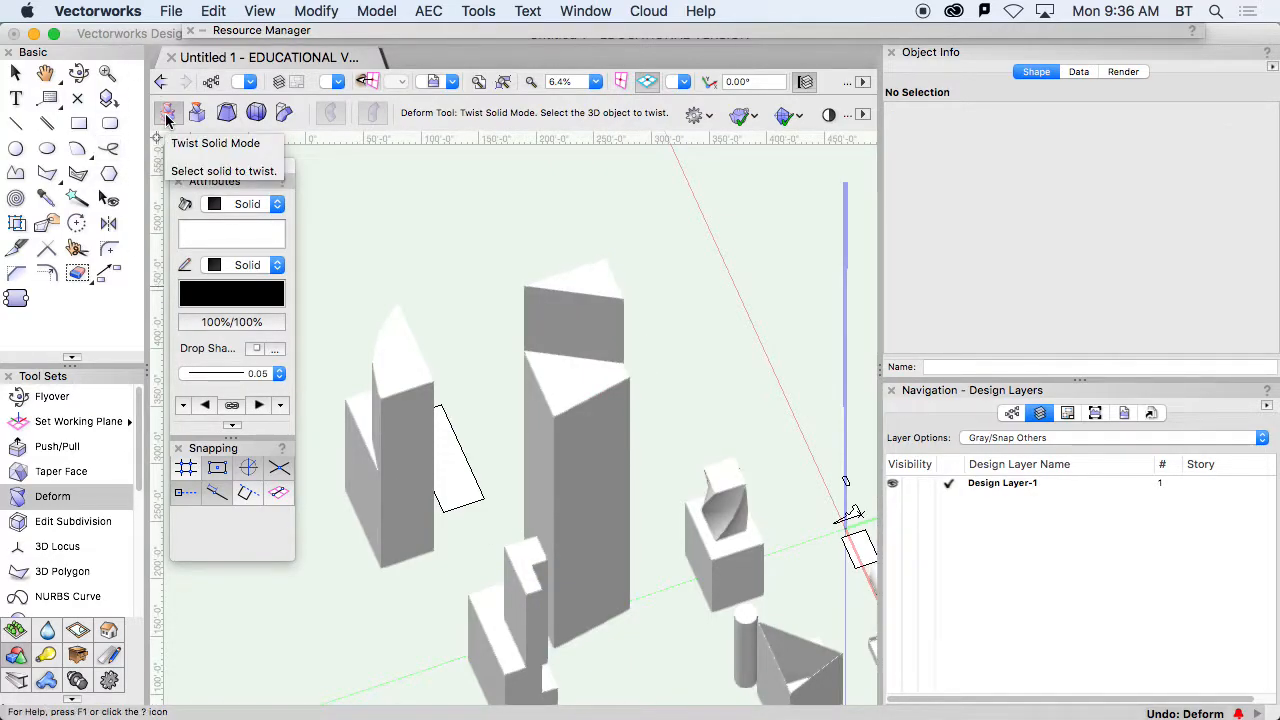
- Twist the tower's upper triangular face about its centre, using Deform in Twist Face mode
click(198, 113)
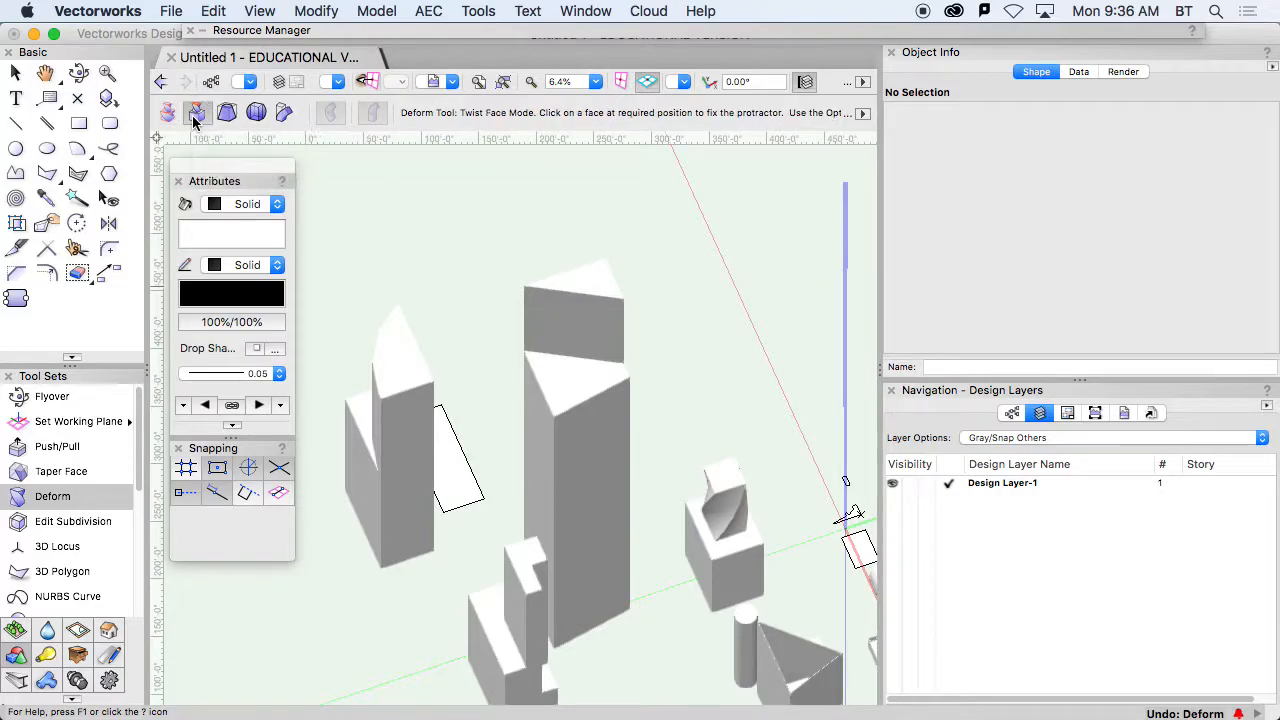
click(574, 293)
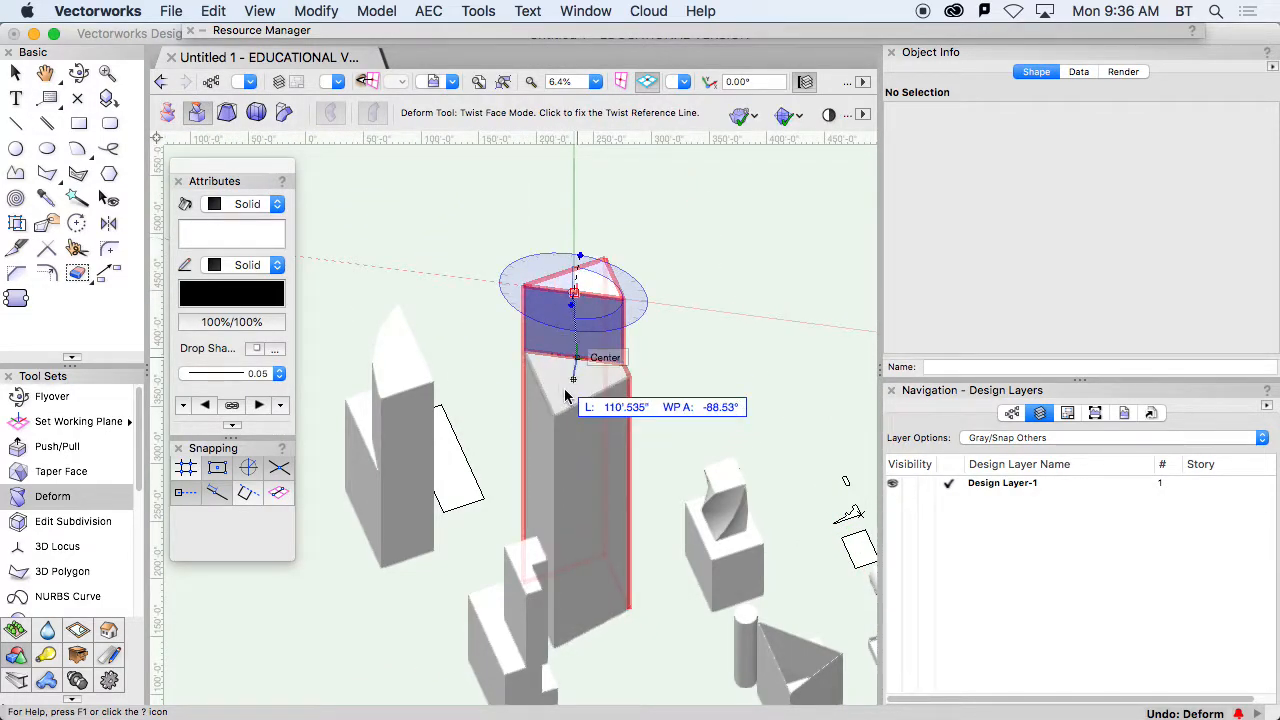
key(Escape)
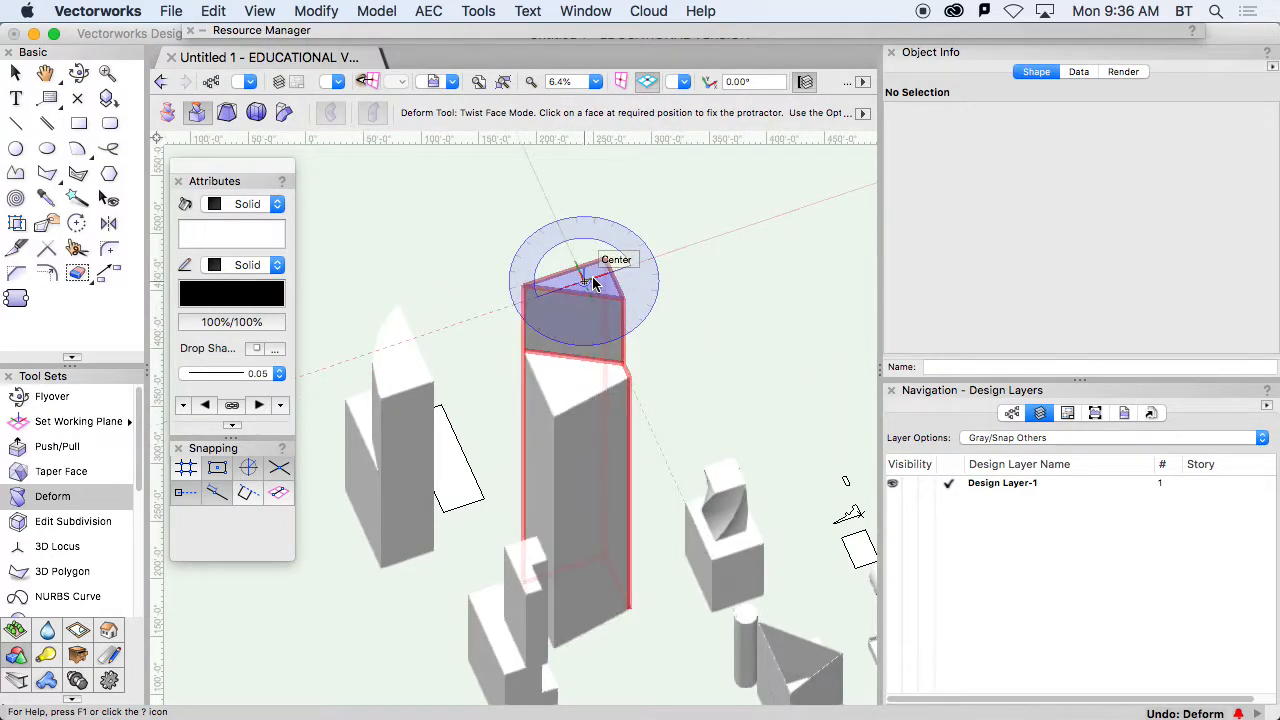
click(590, 279)
click(655, 245)
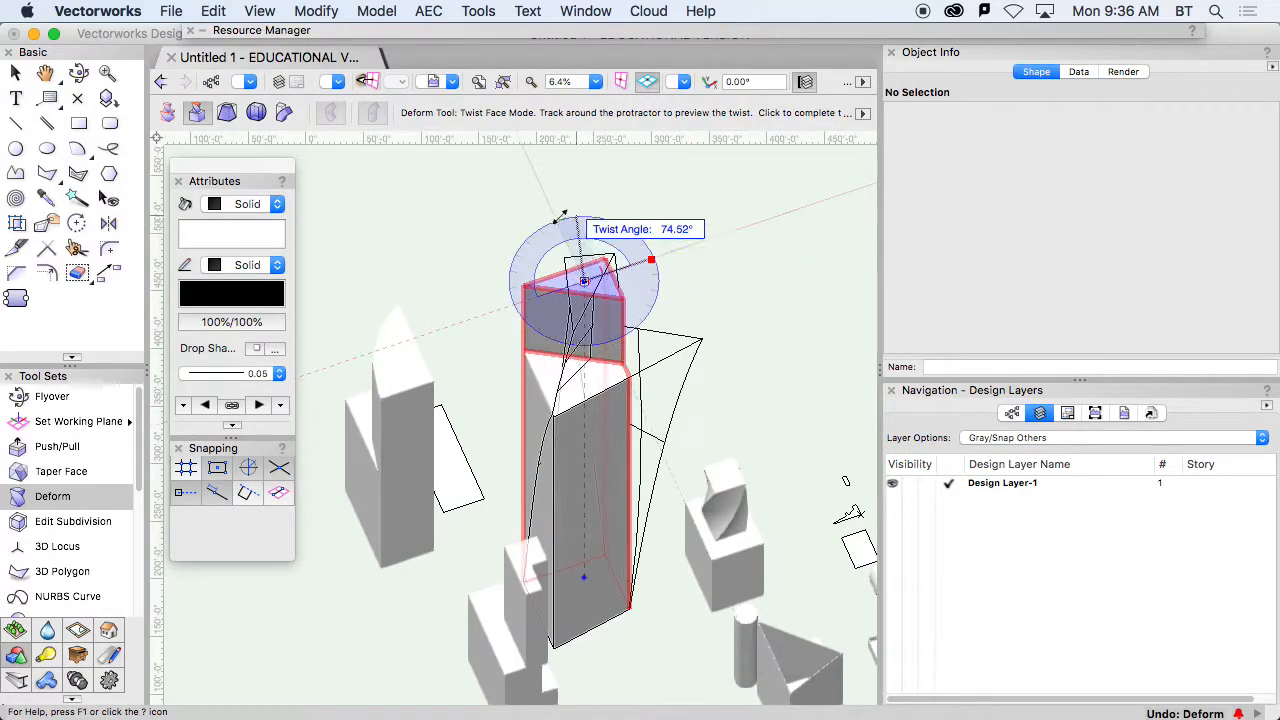
click(524, 210)
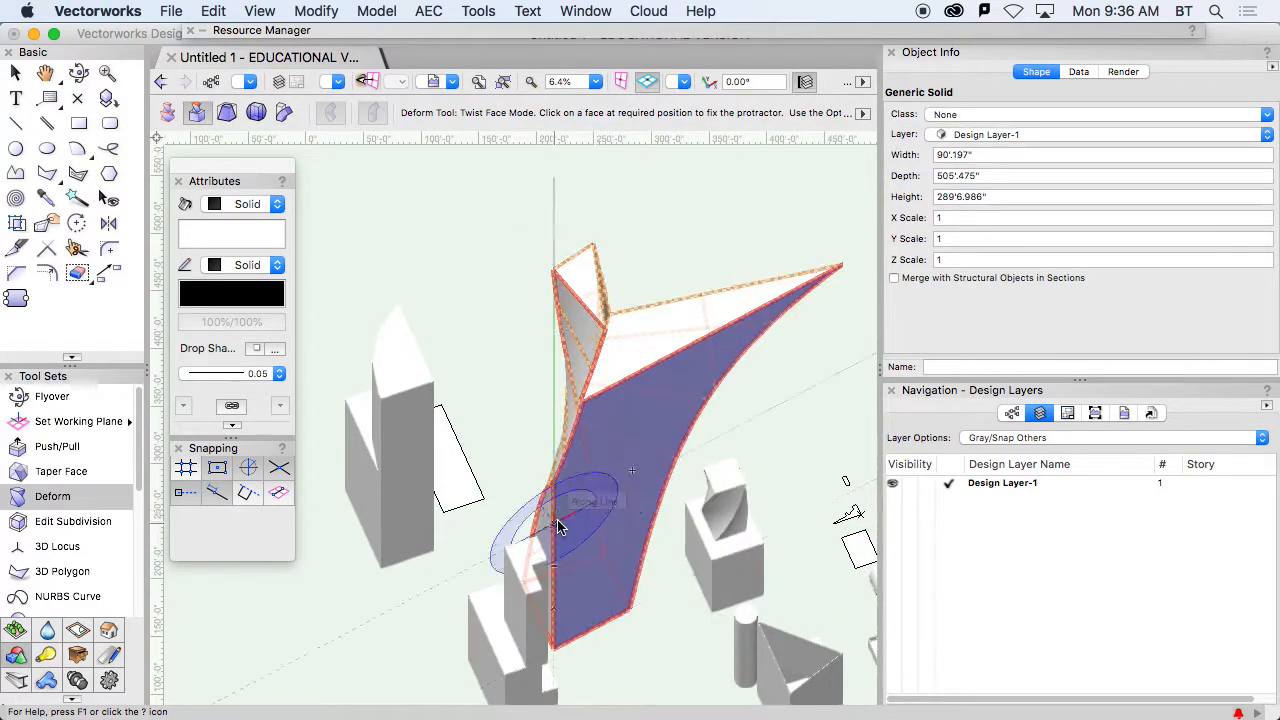
- Draw a square about 105'2.7" wide on the ground beside the existing masses and extrude it about 279'6"
middle_drag(600, 516, 677, 391)
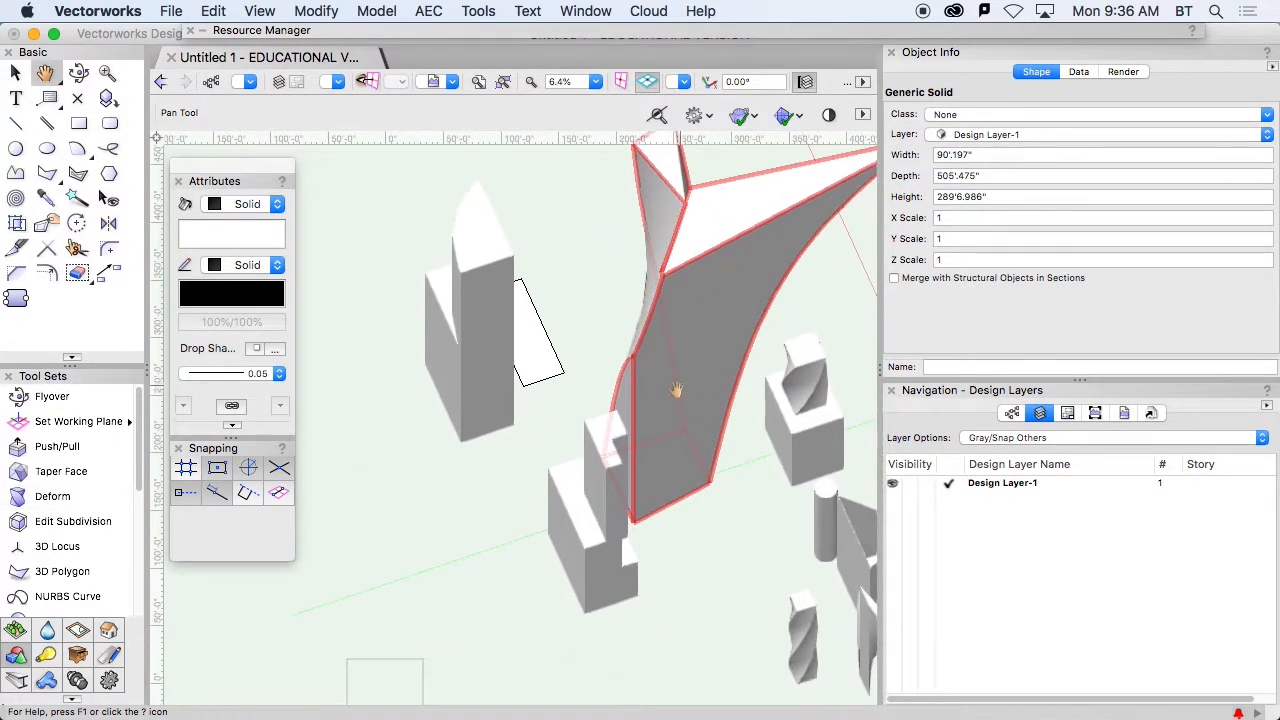
ctrl+middle_drag(588, 436, 727, 406)
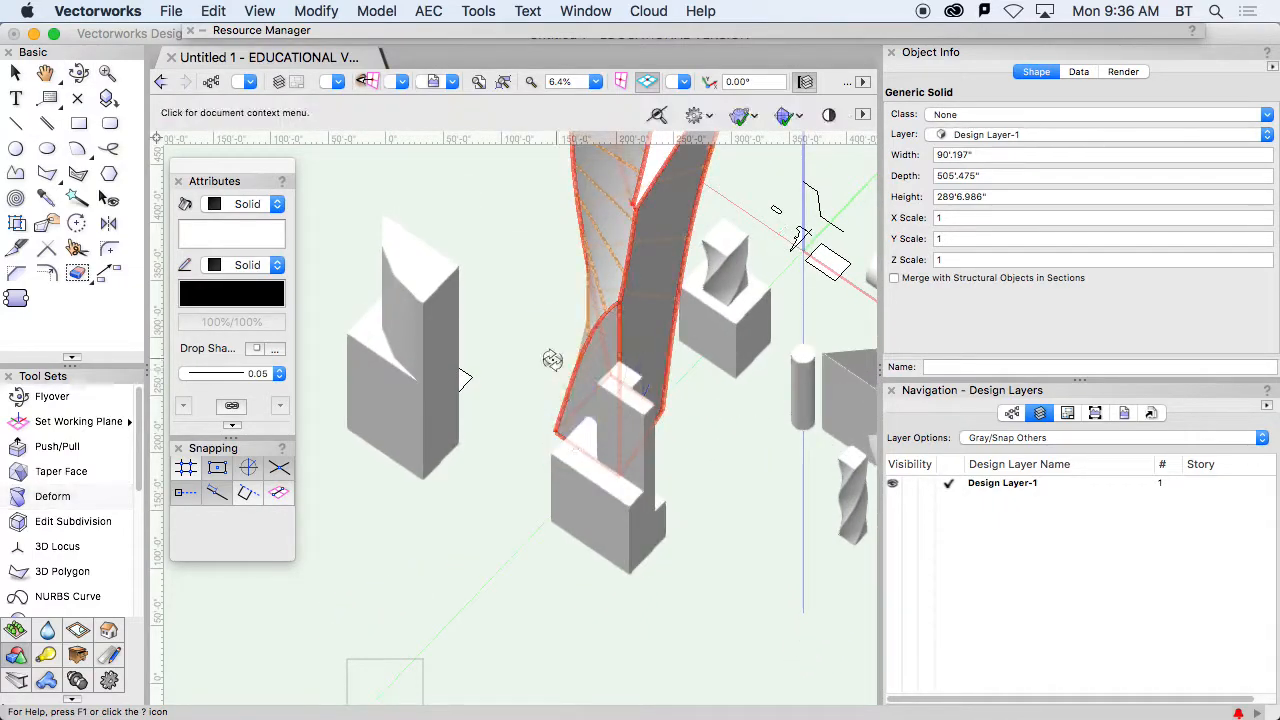
ctrl+middle_drag(552, 362, 630, 360)
ctrl+middle_drag(551, 335, 403, 385)
click(745, 415)
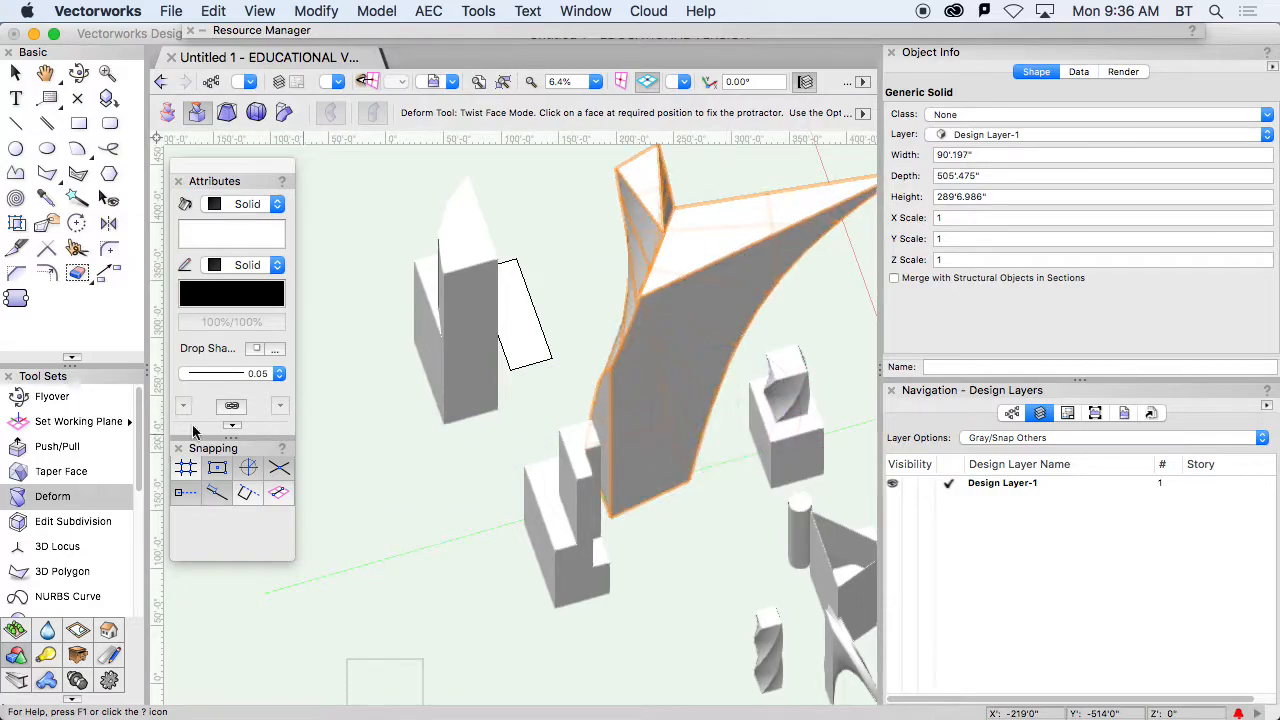
click(79, 123)
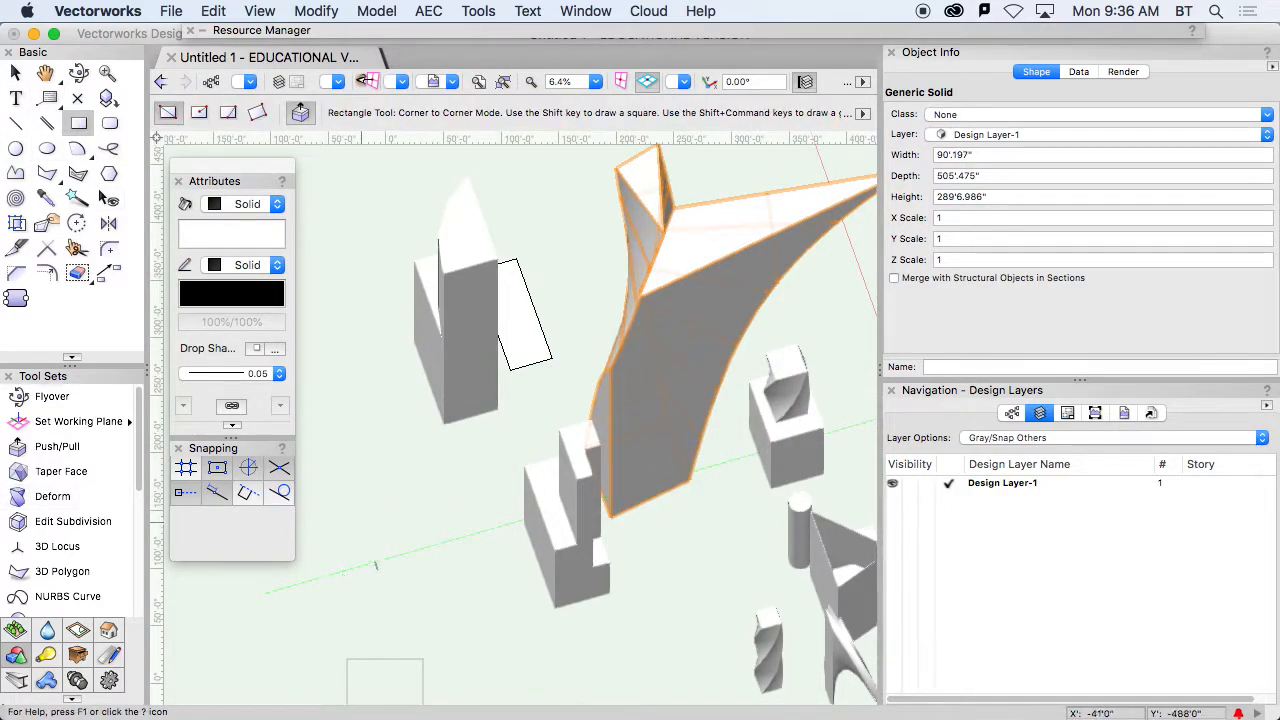
click(327, 611)
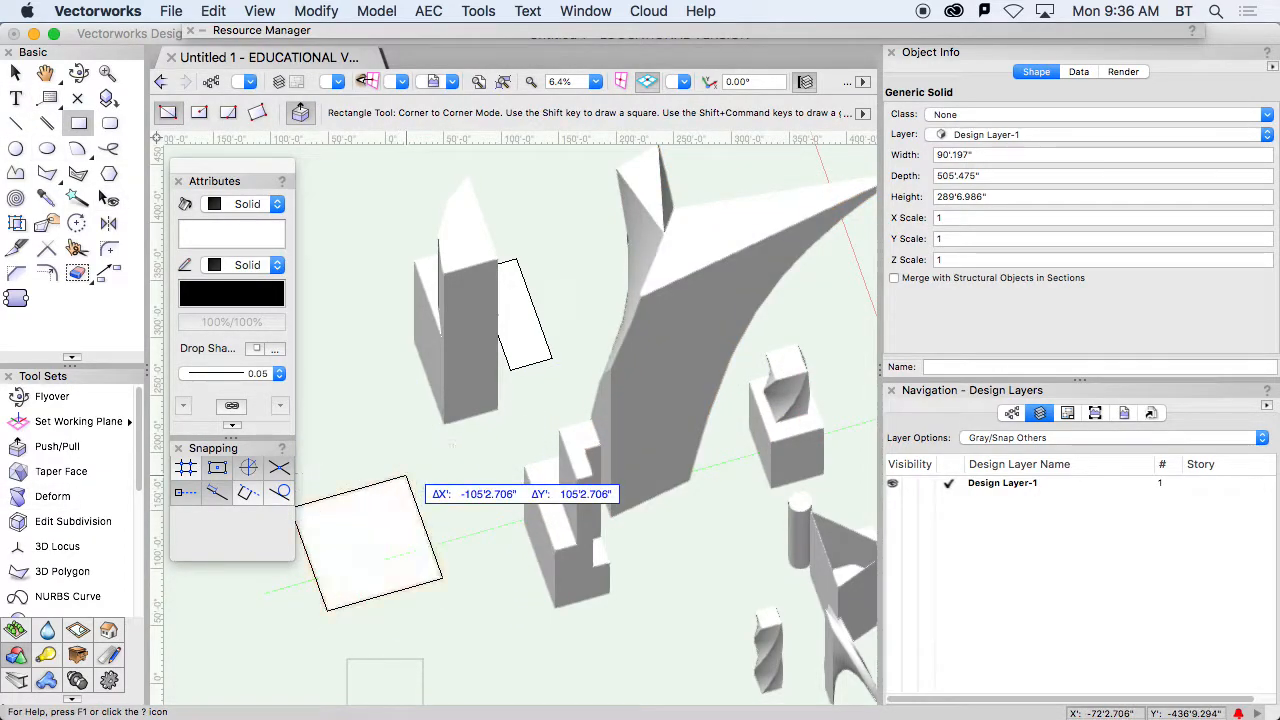
click(407, 478)
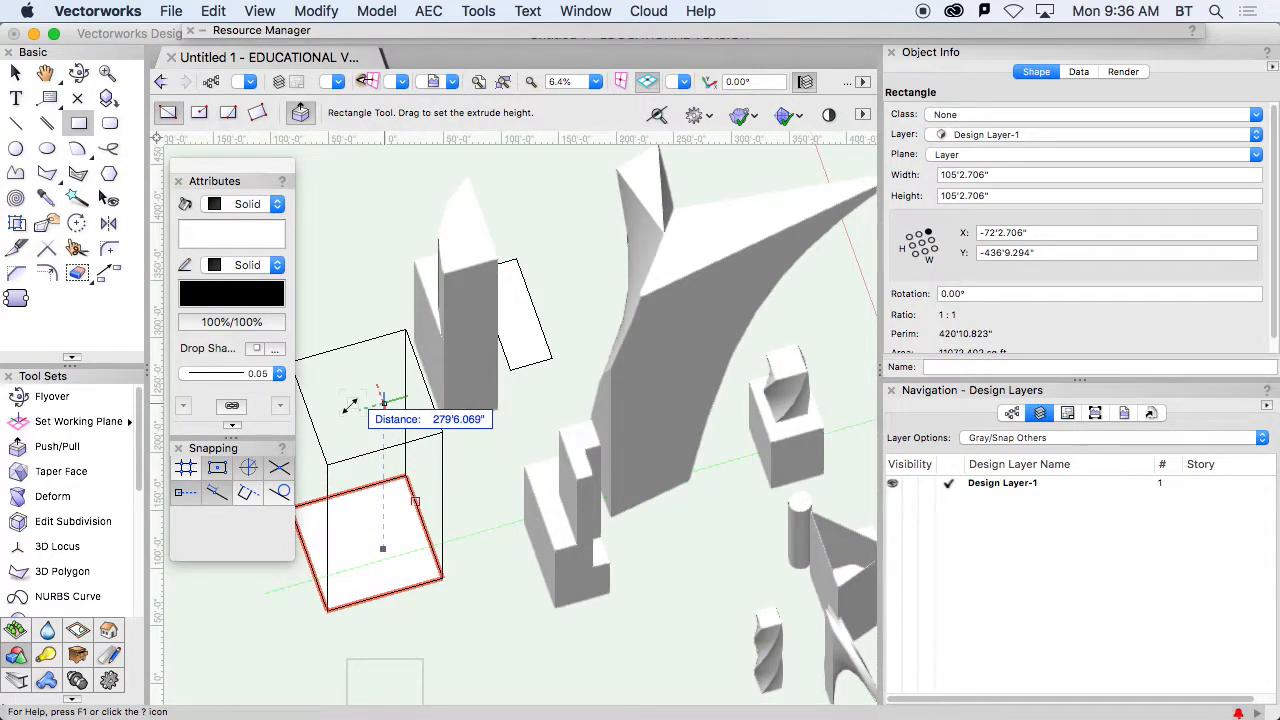
click(381, 398)
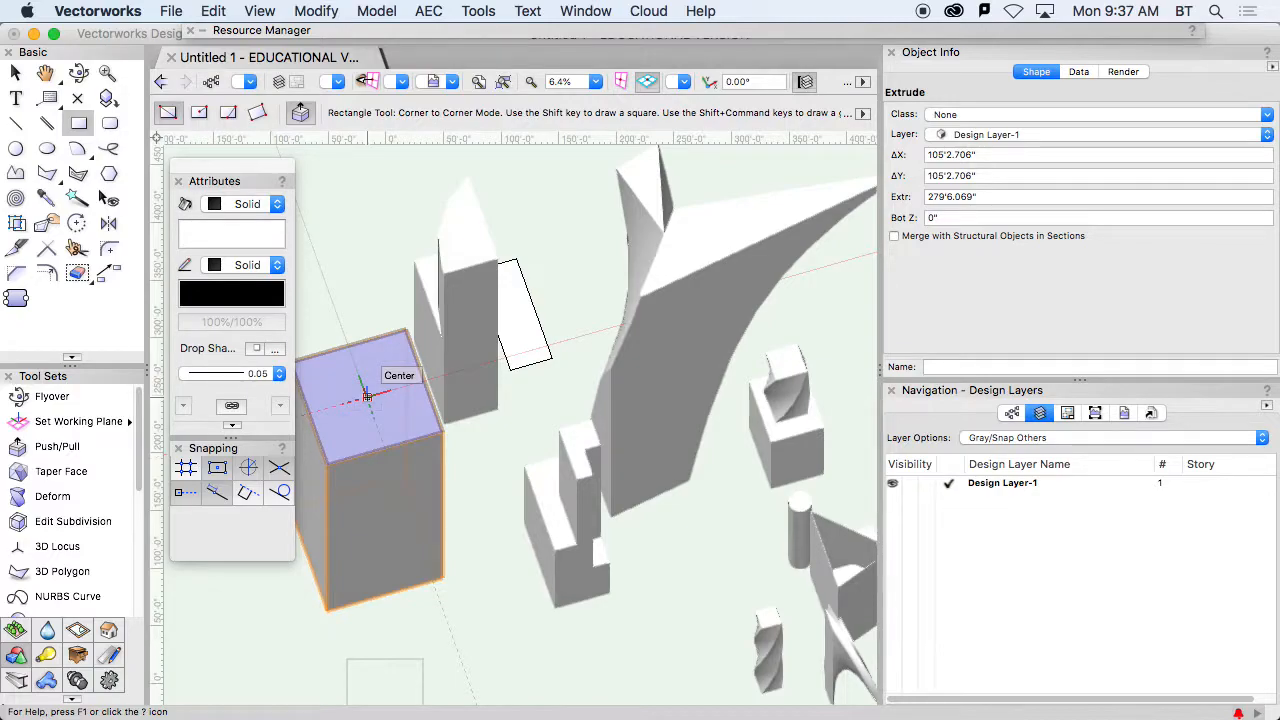
- Add a square block about 60'7" wide and 204'10" high, centred on the new tower's top face
click(368, 397)
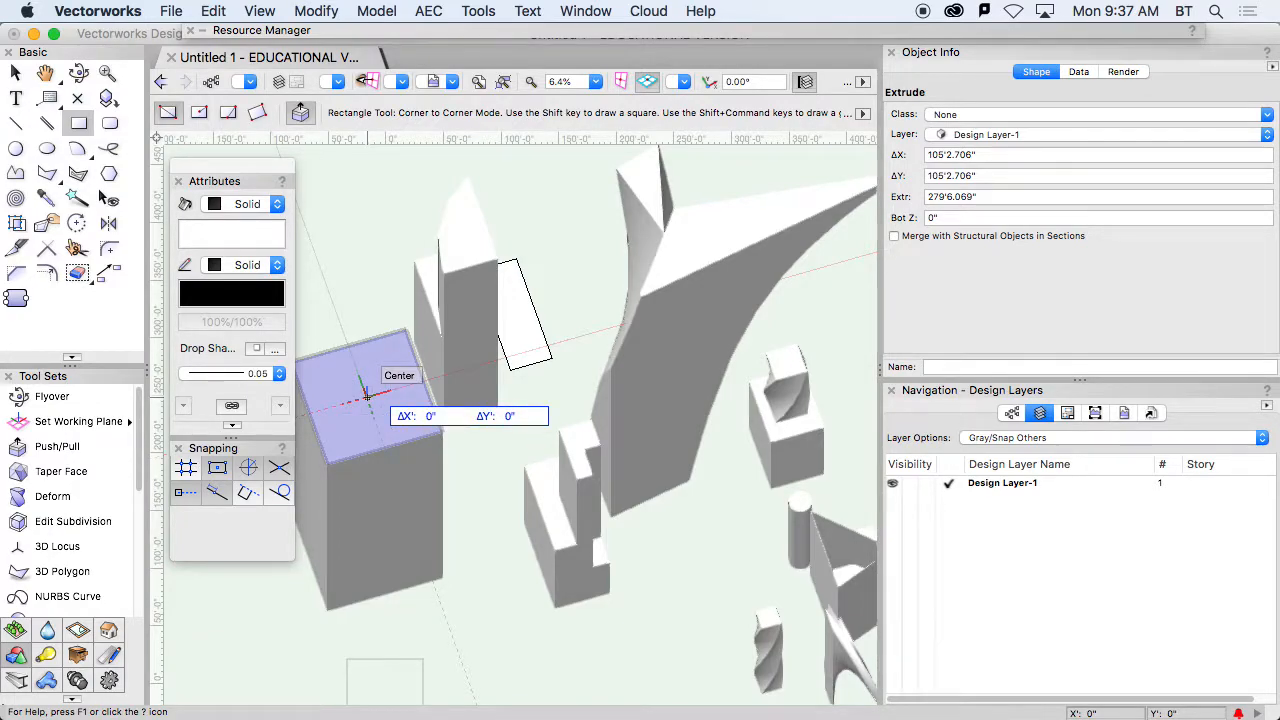
key(u)
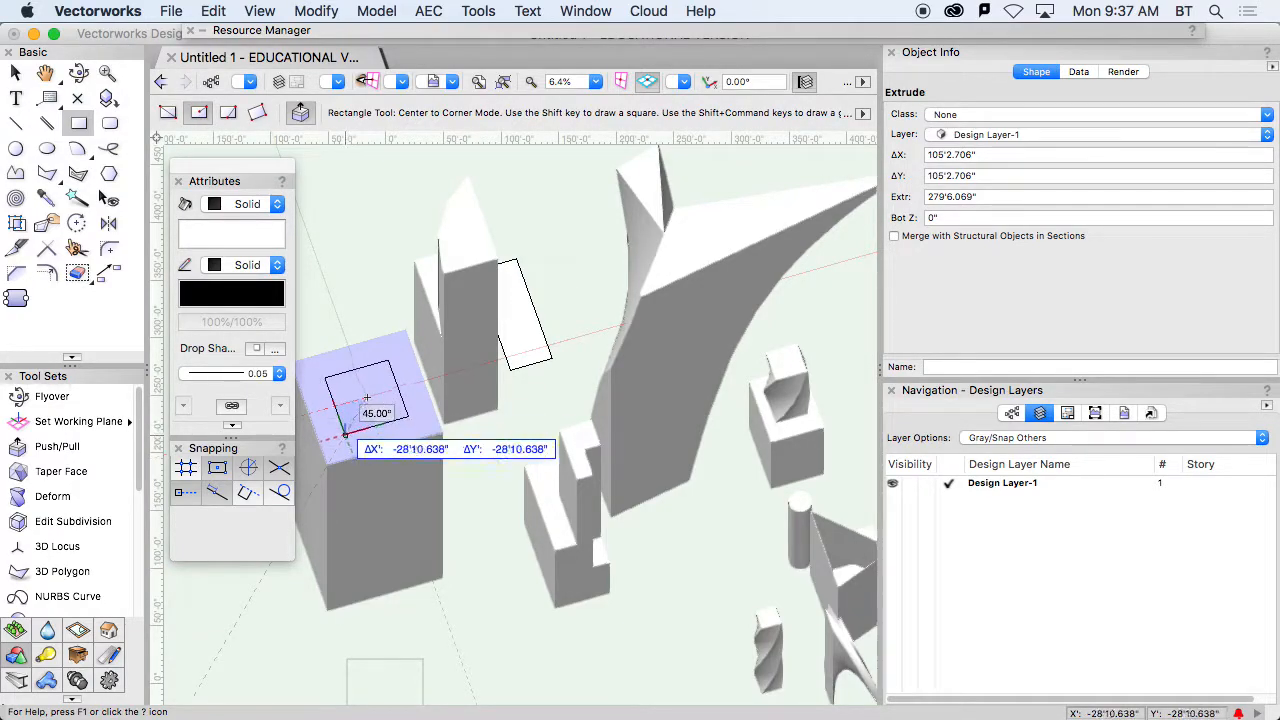
click(369, 412)
click(369, 412)
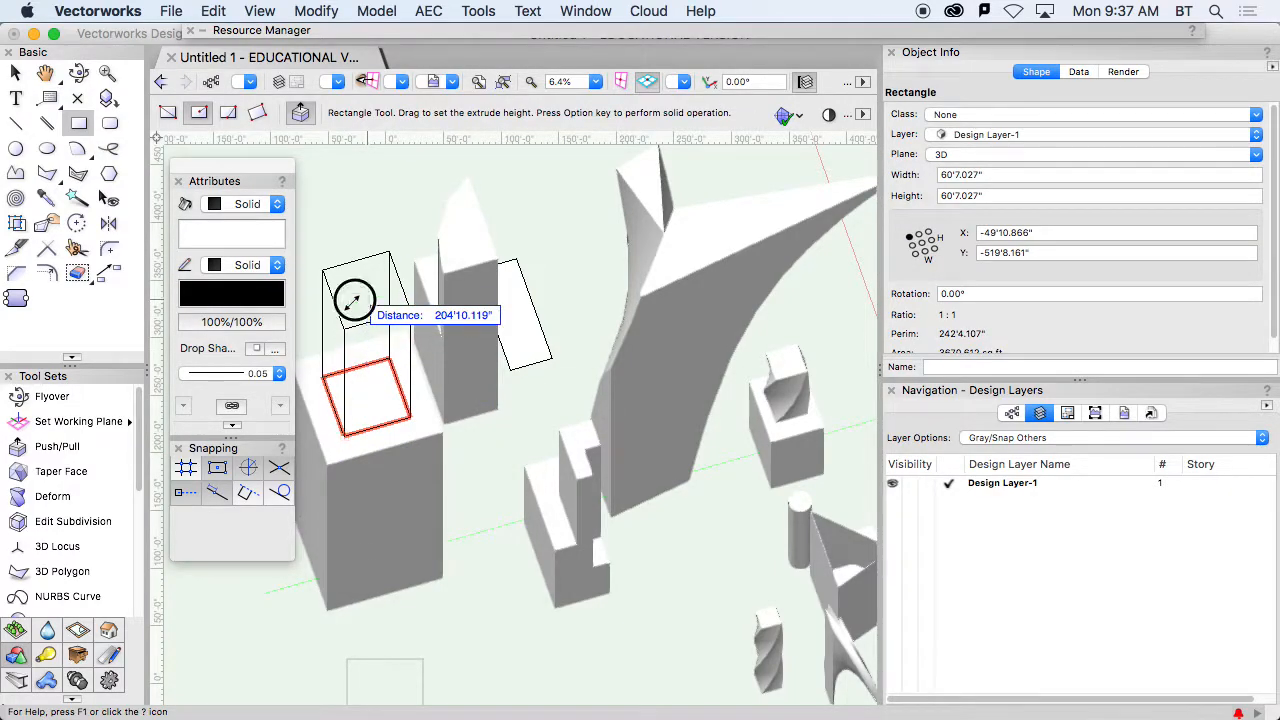
click(360, 297)
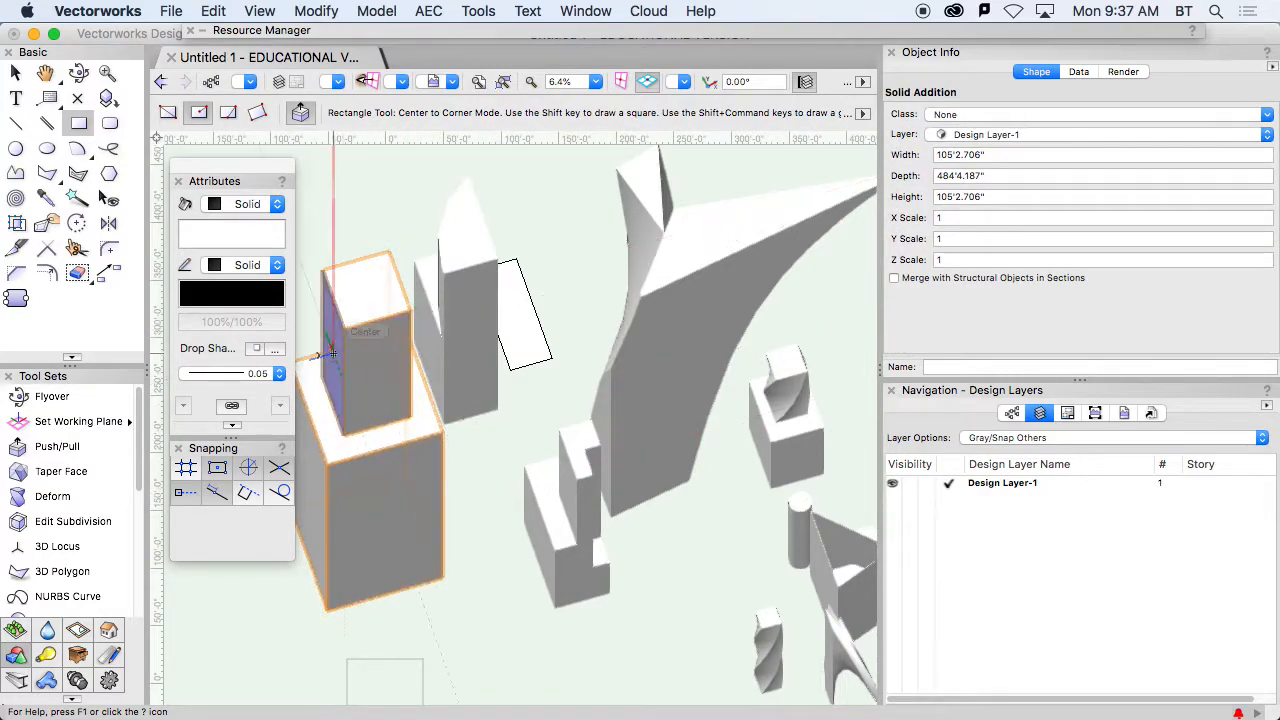
- Try twisting the whole two-tier tower about its top face's centre with Deform in Twist Solid mode, and undo it
middle_drag(403, 449, 440, 435)
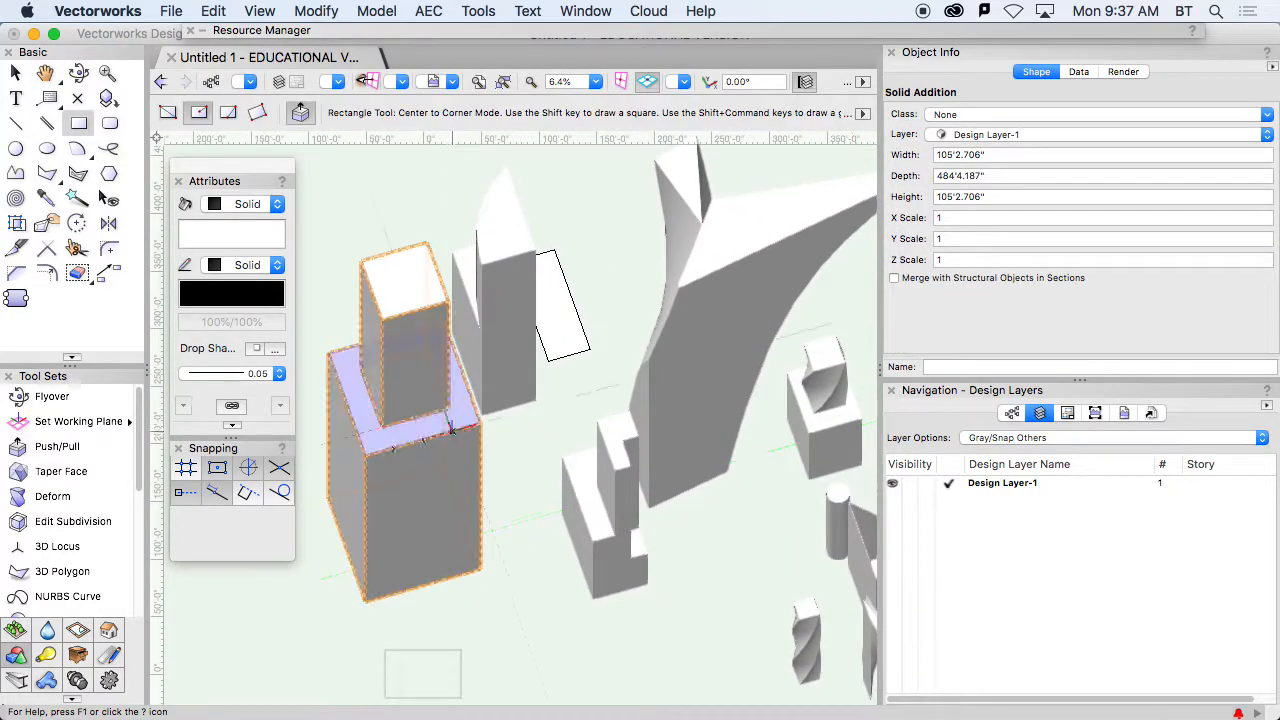
click(76, 488)
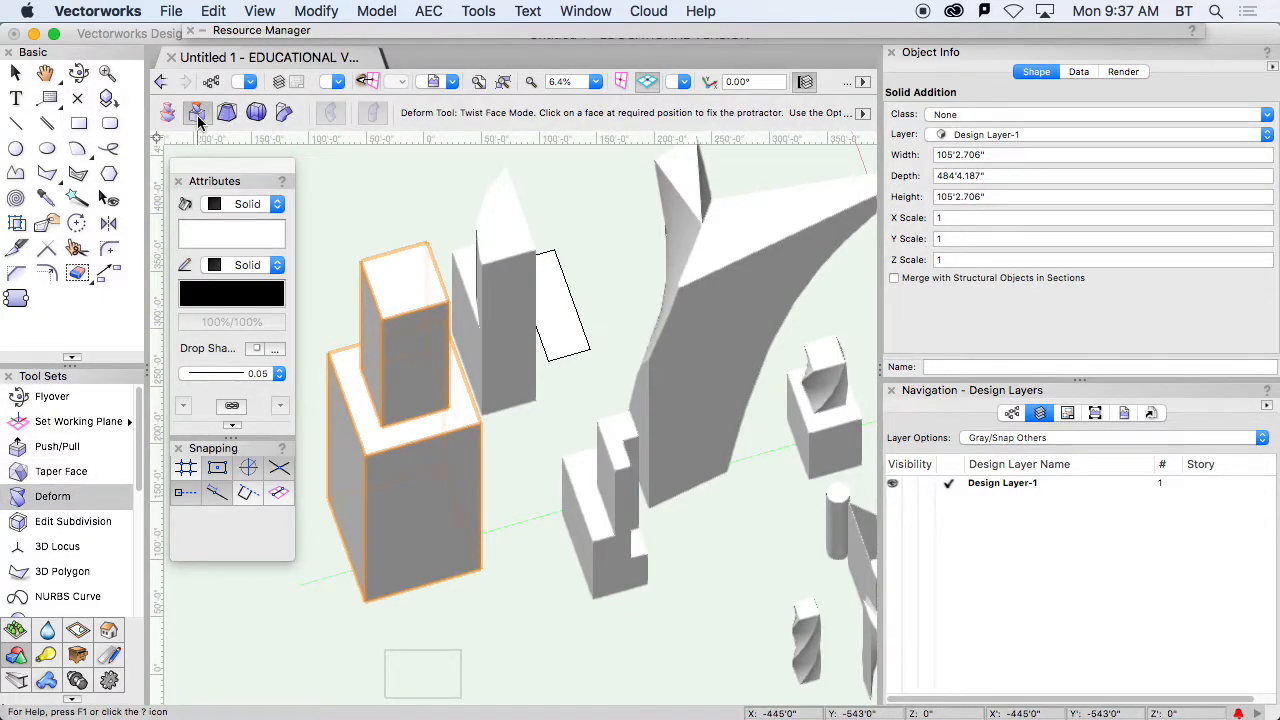
click(166, 112)
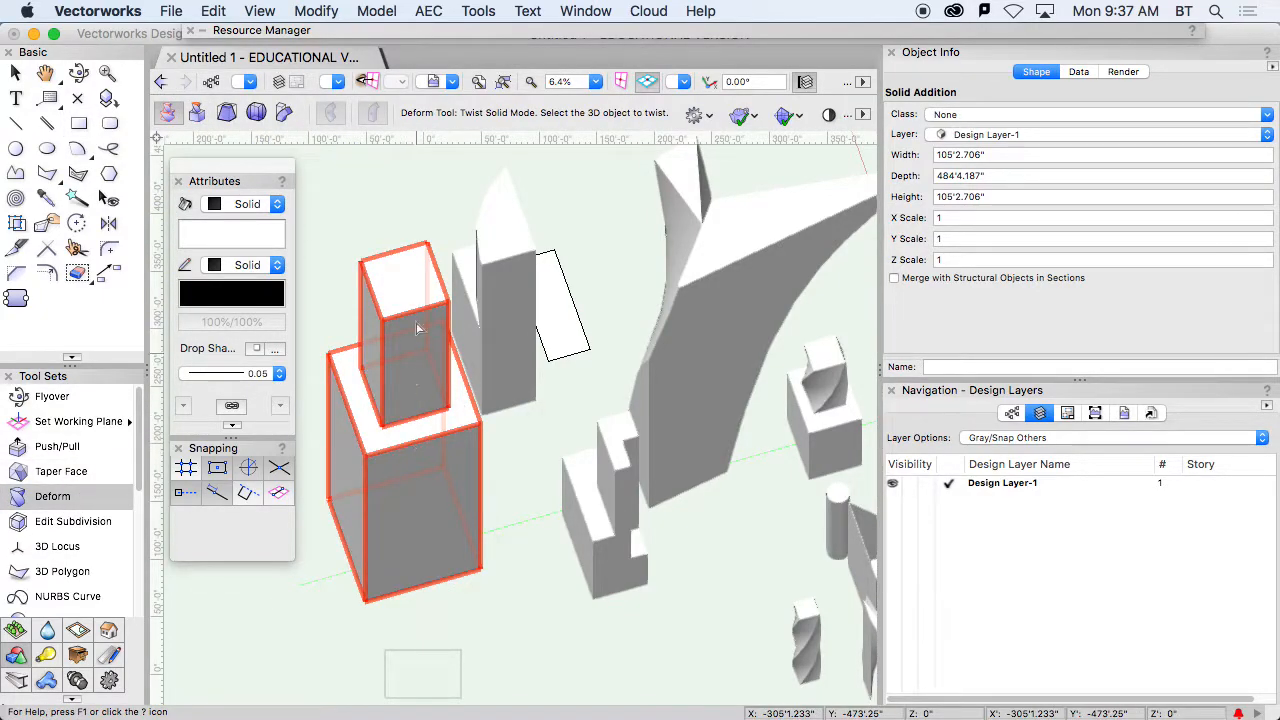
click(403, 288)
click(405, 283)
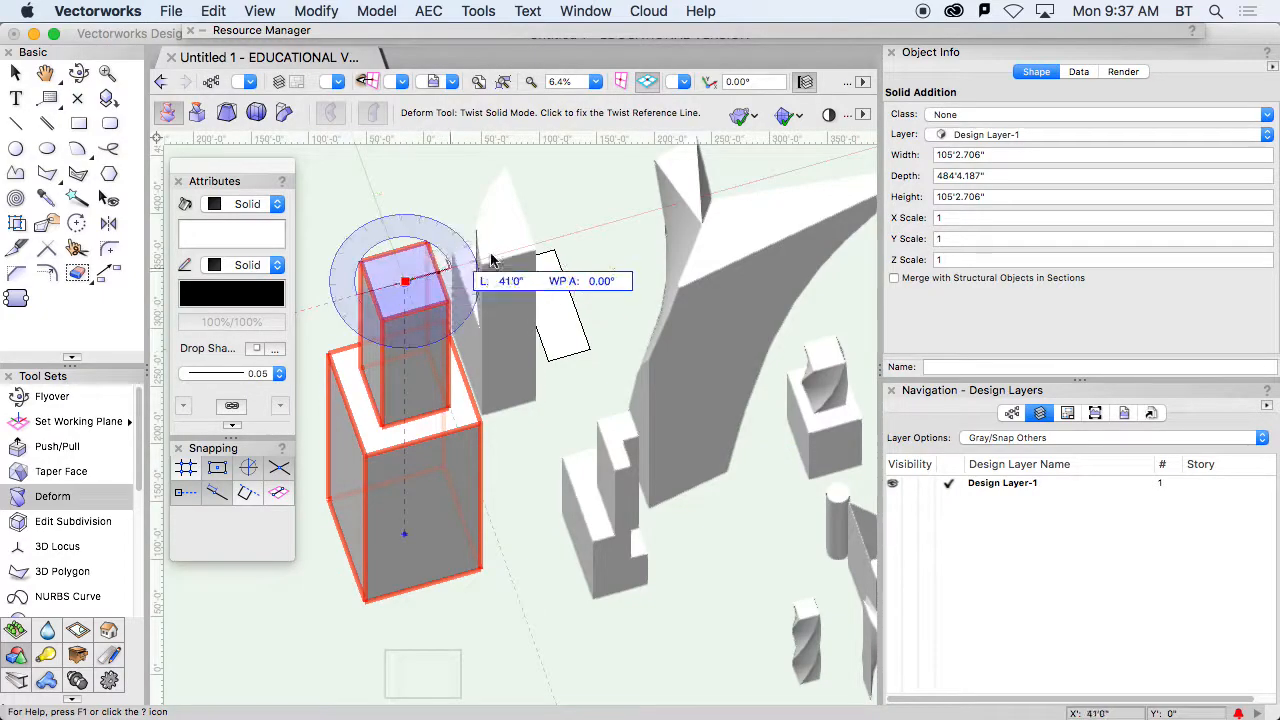
click(582, 206)
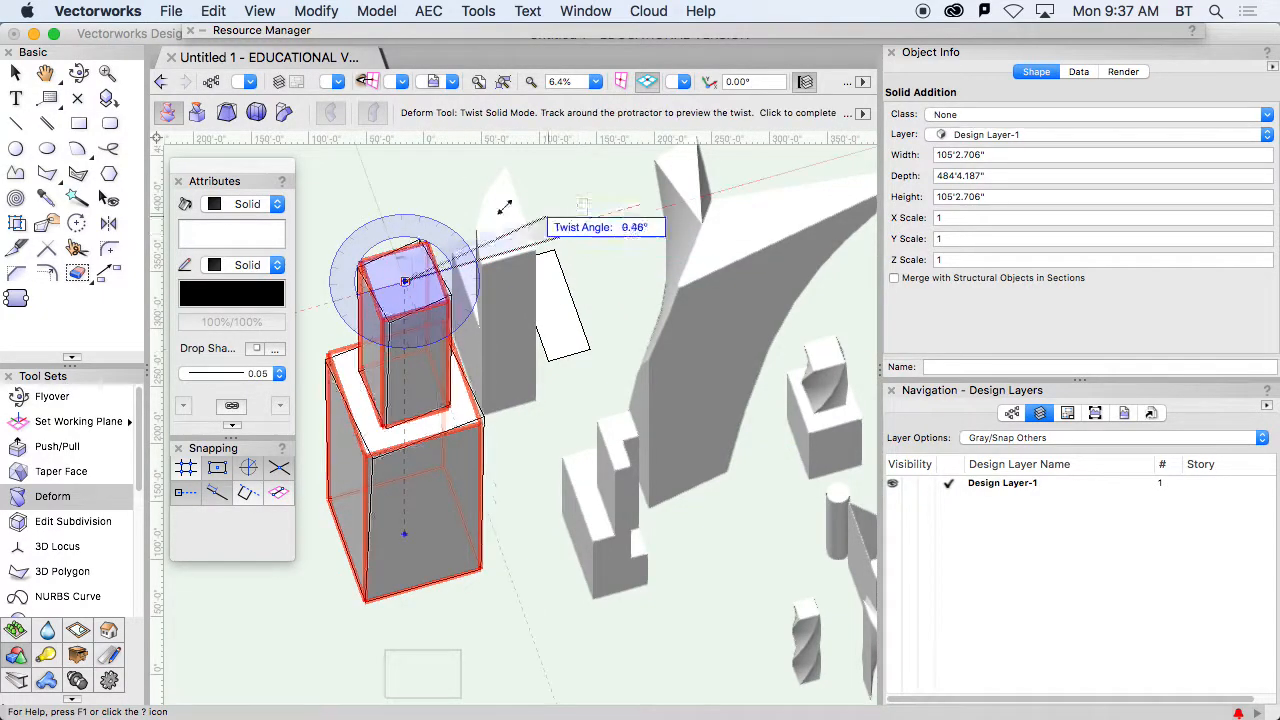
click(376, 198)
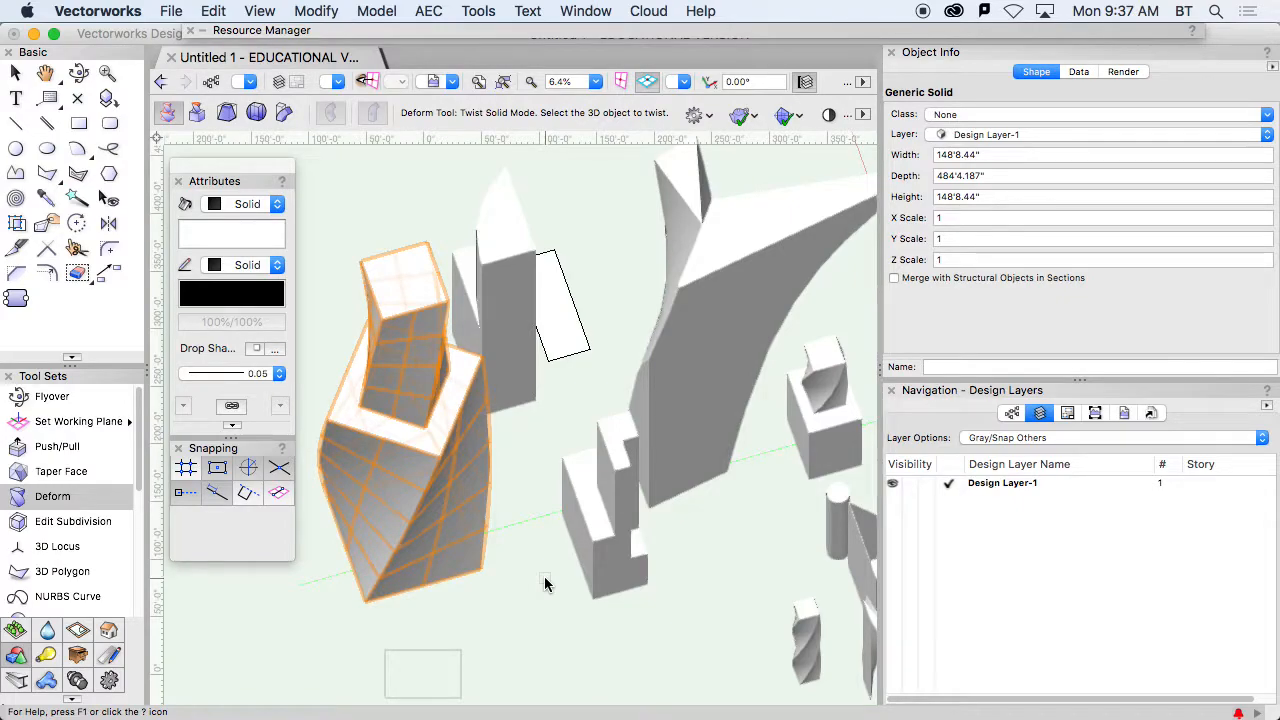
key(super+z)
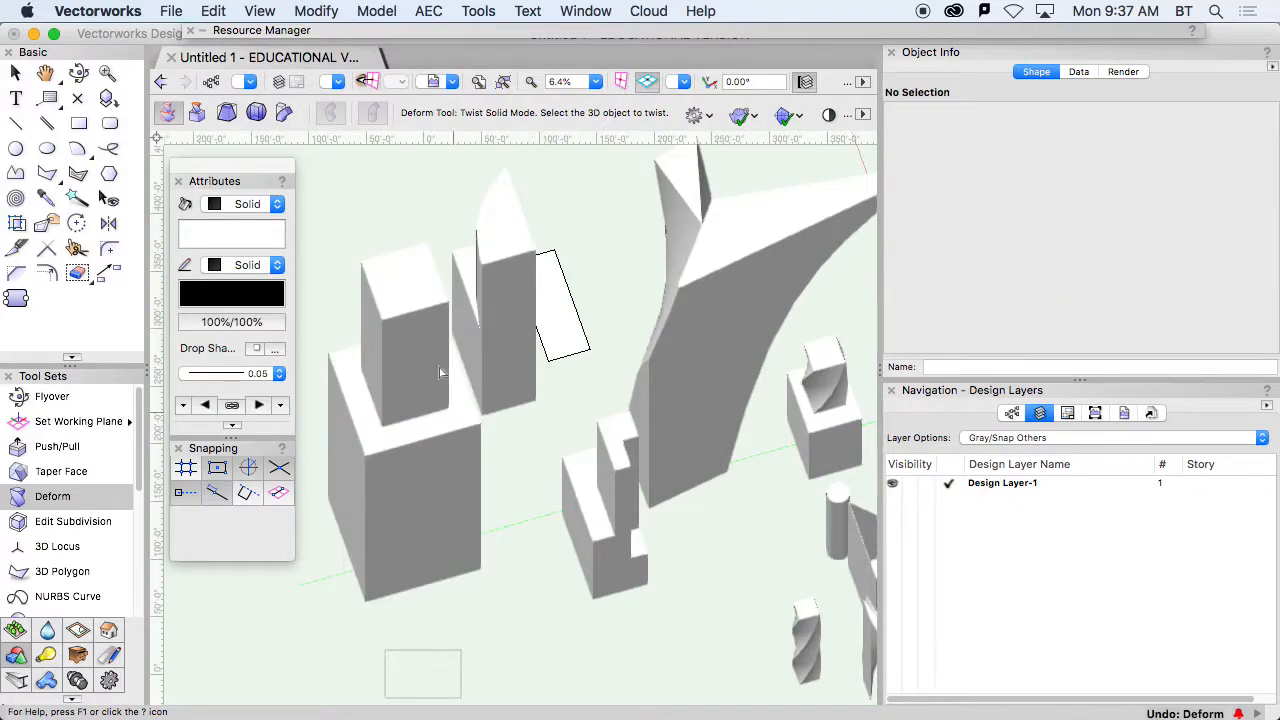
- Try a 460° Twist Solid deformation of the whole two-tier tower about its top face's centre, and undo it
click(405, 278)
click(404, 281)
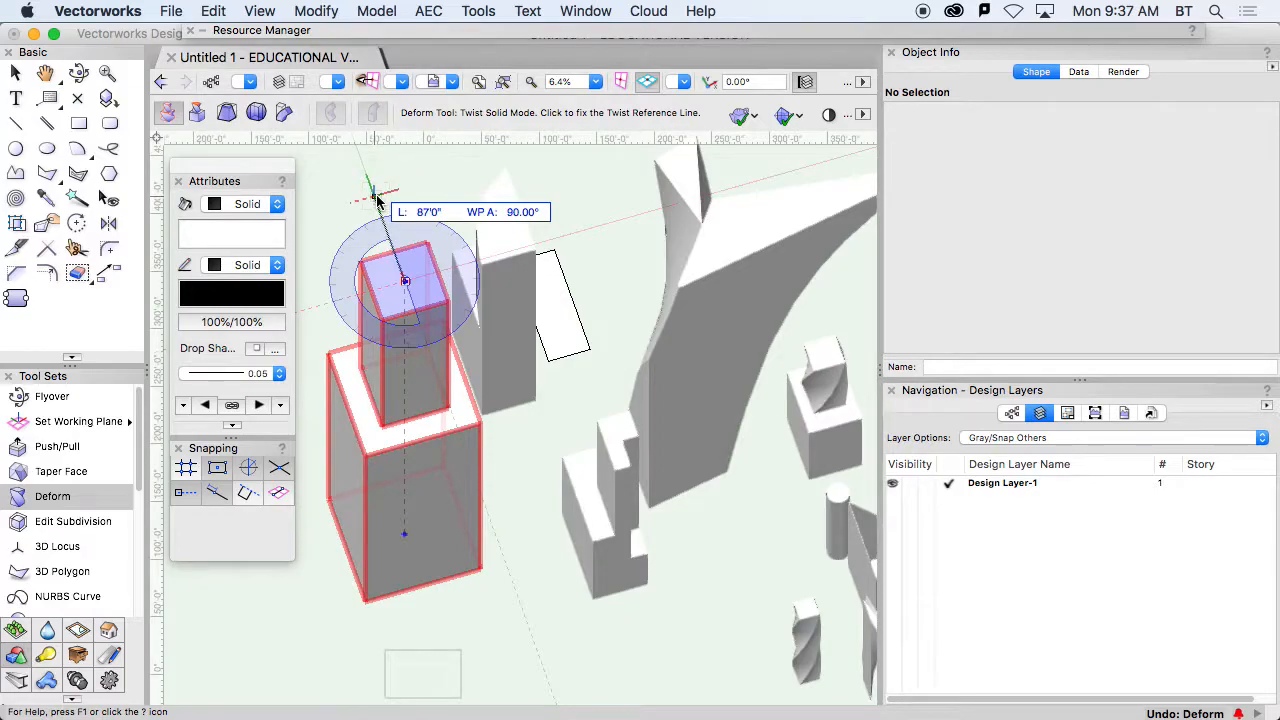
click(337, 217)
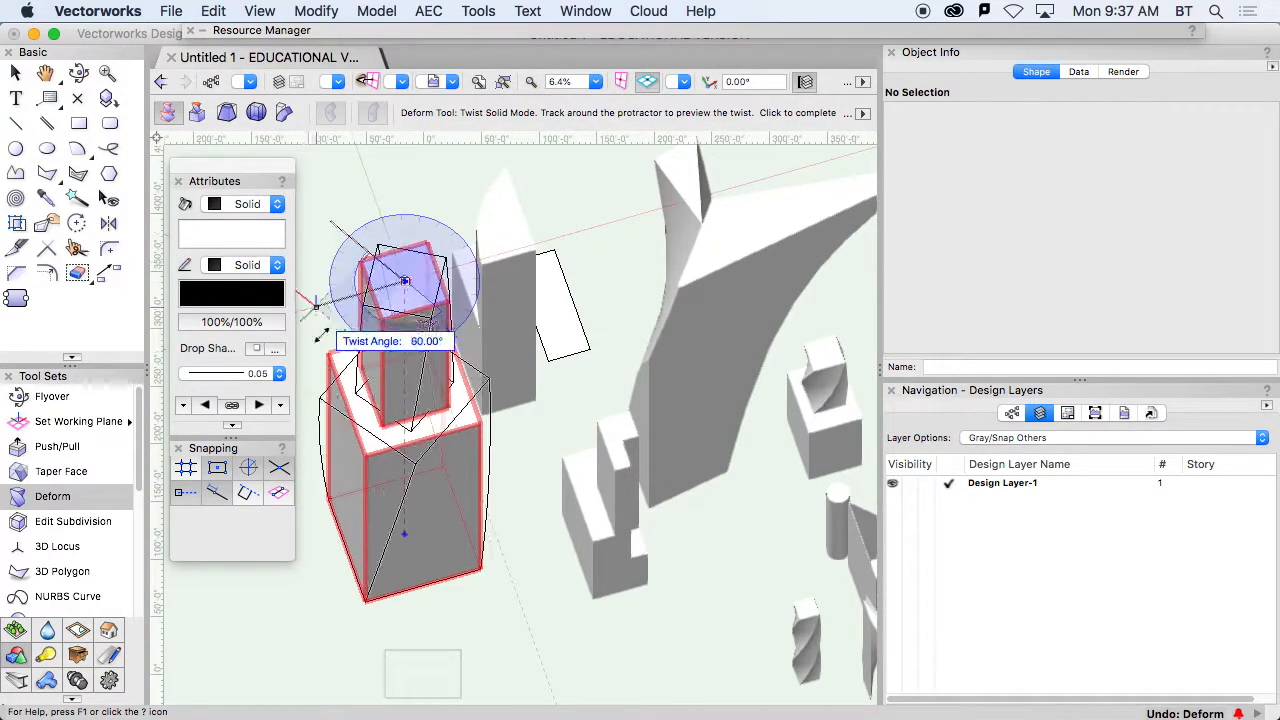
key(Tab)
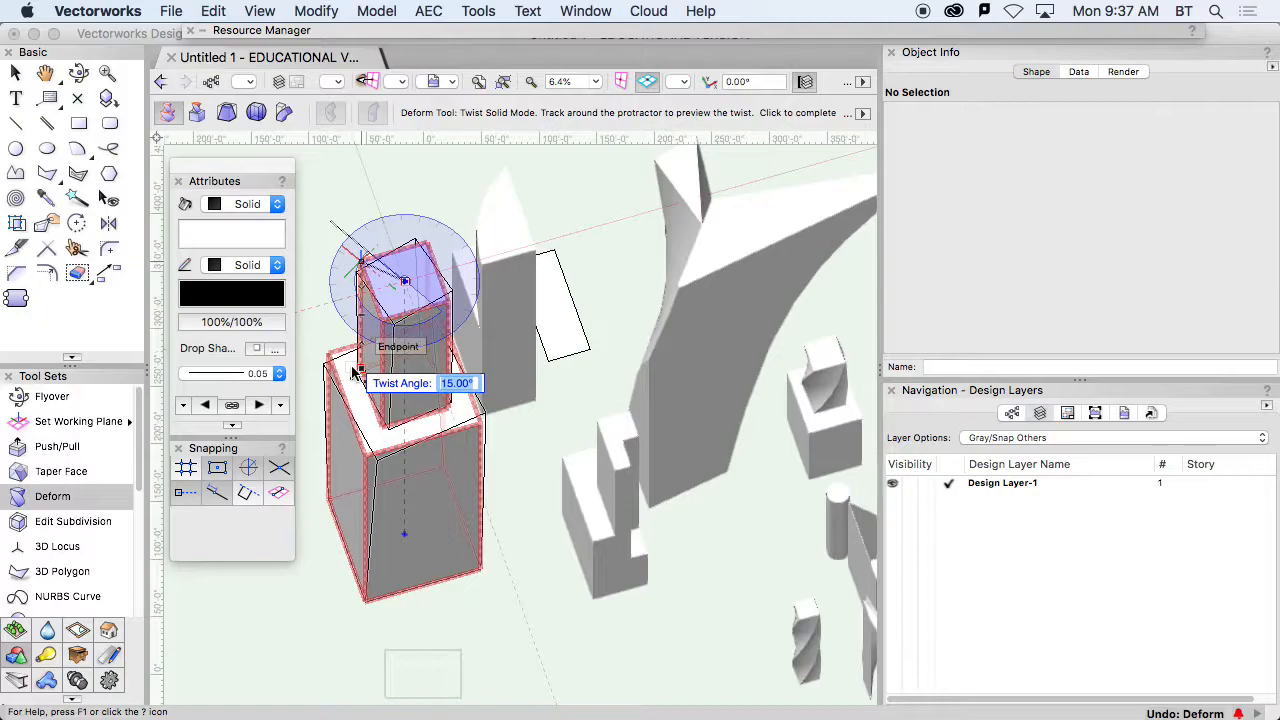
text(4)
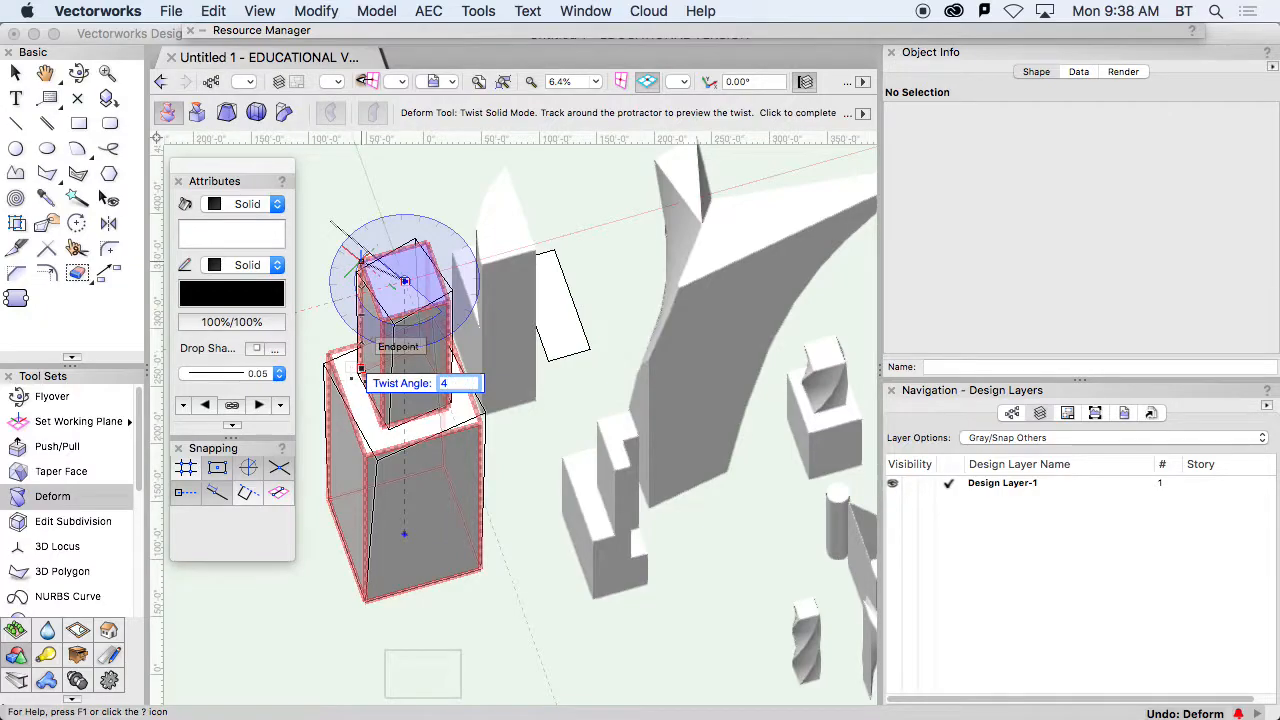
text(60)
key(Return)
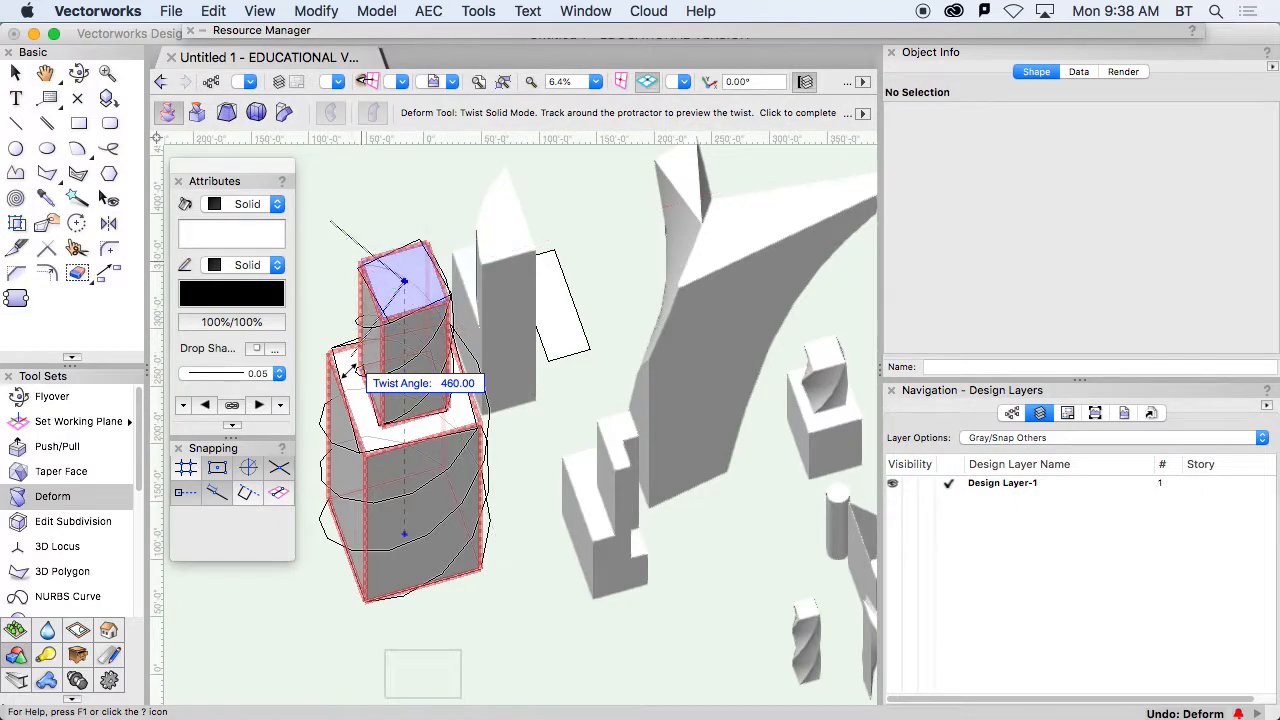
click(352, 373)
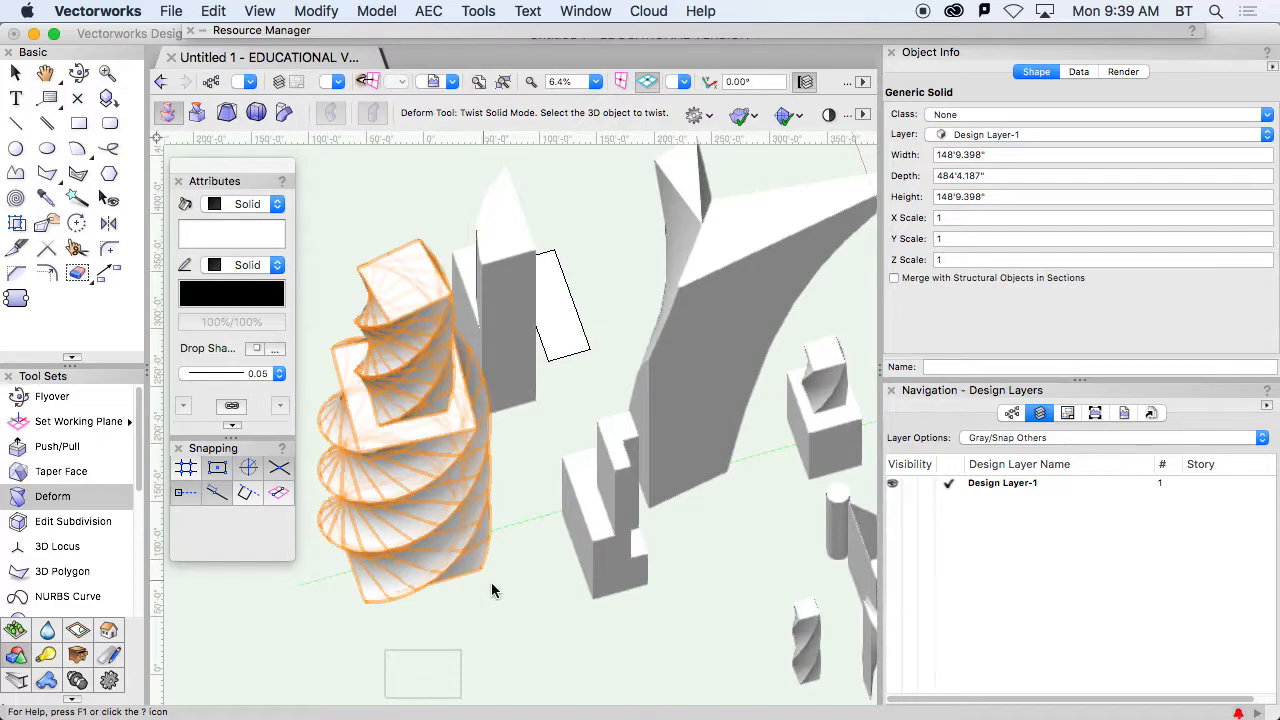
key(super+z)
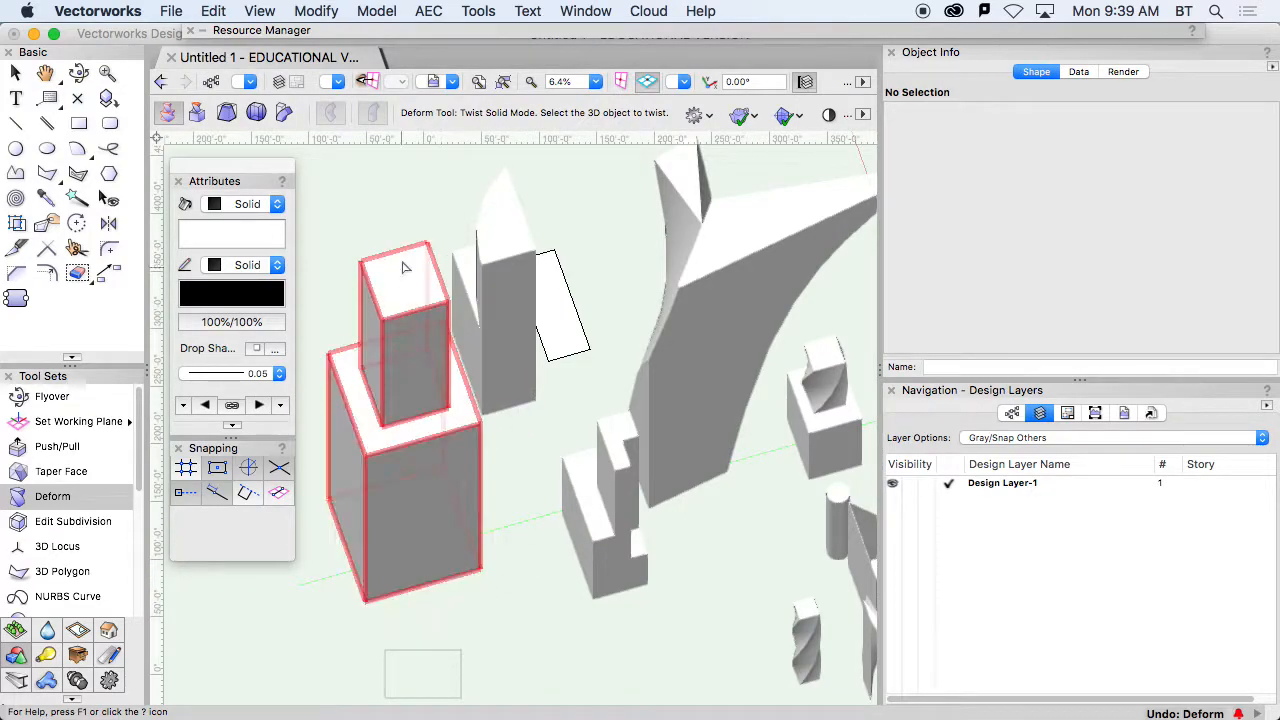
- Twist only the tower's upper block about its top face's centre with Deform in Twist Face mode
click(197, 114)
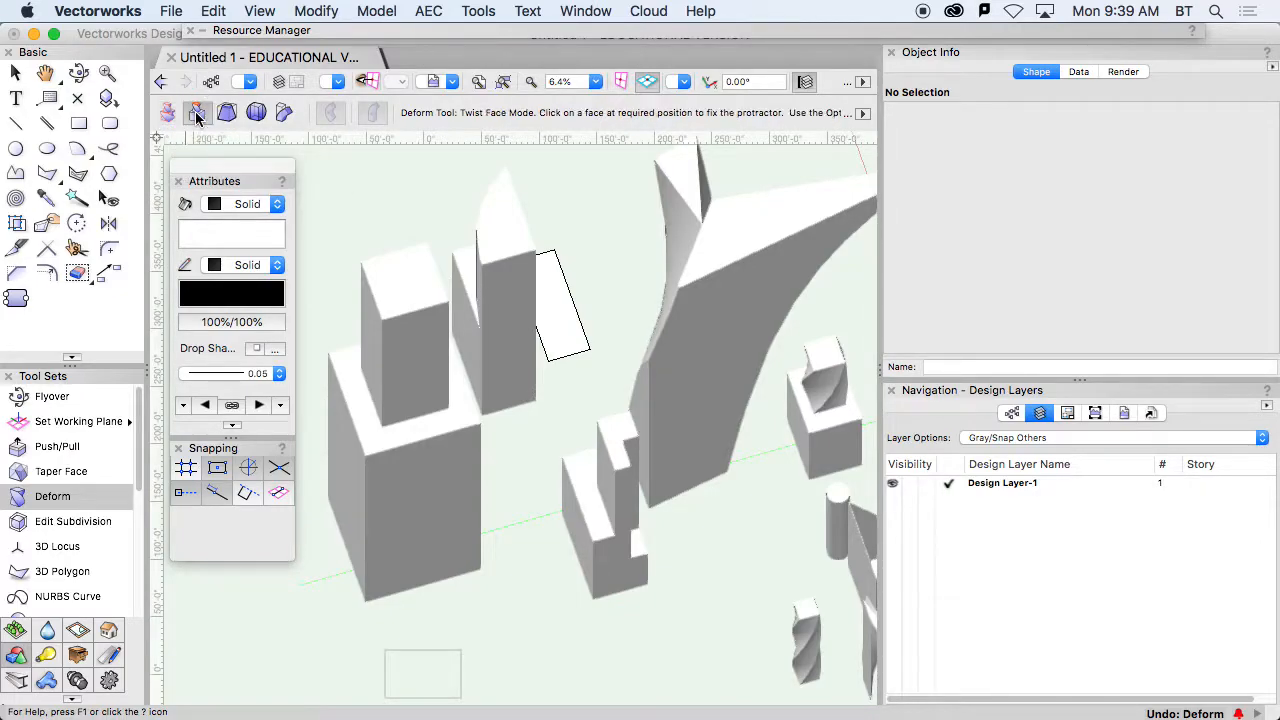
click(405, 285)
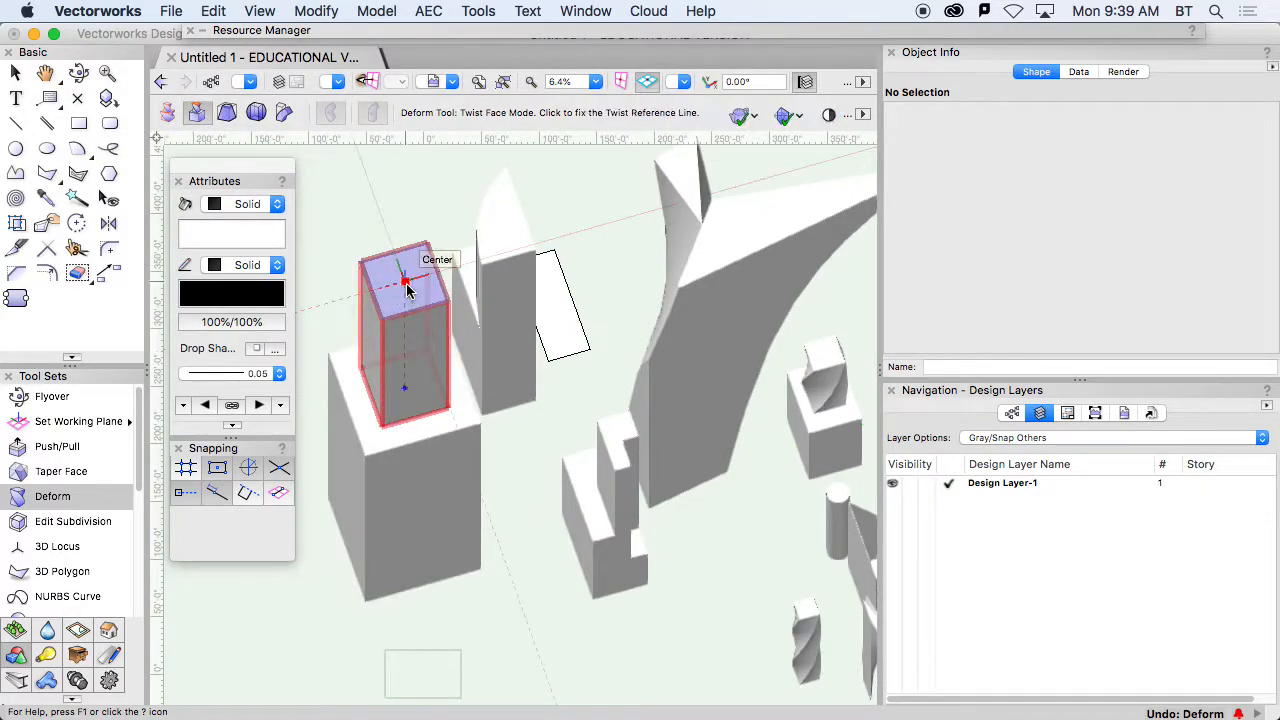
click(586, 231)
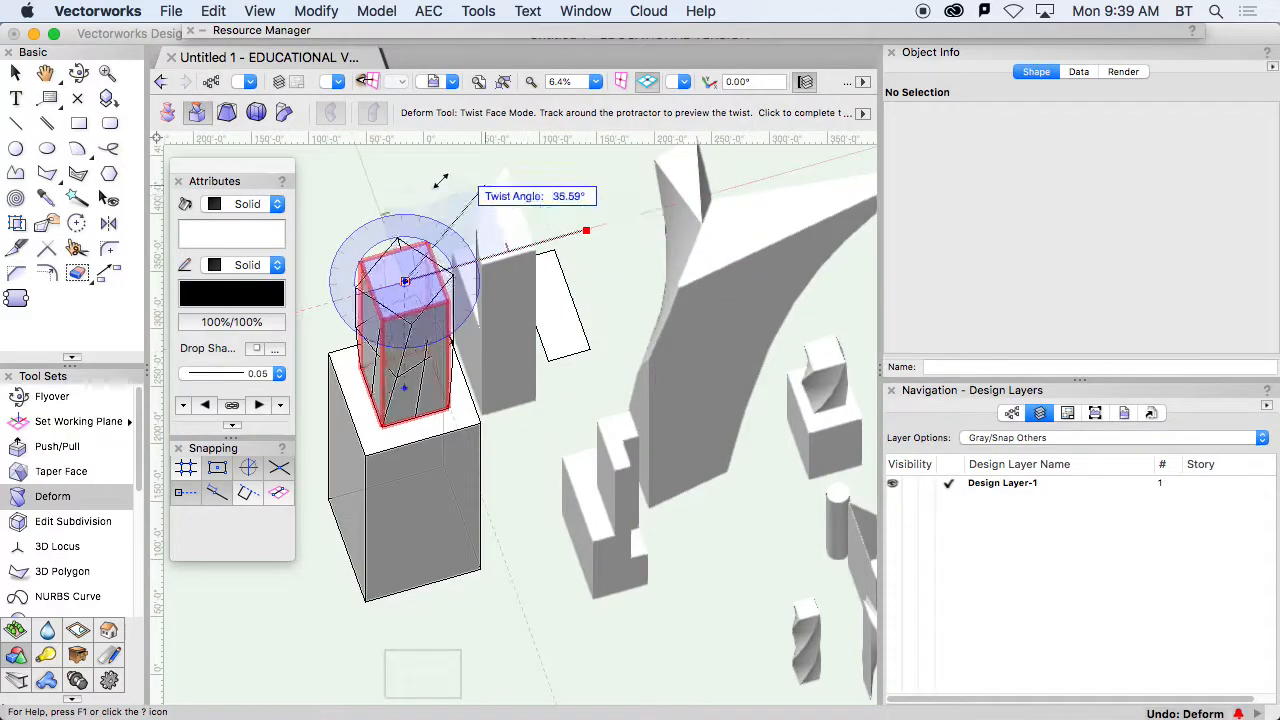
click(363, 200)
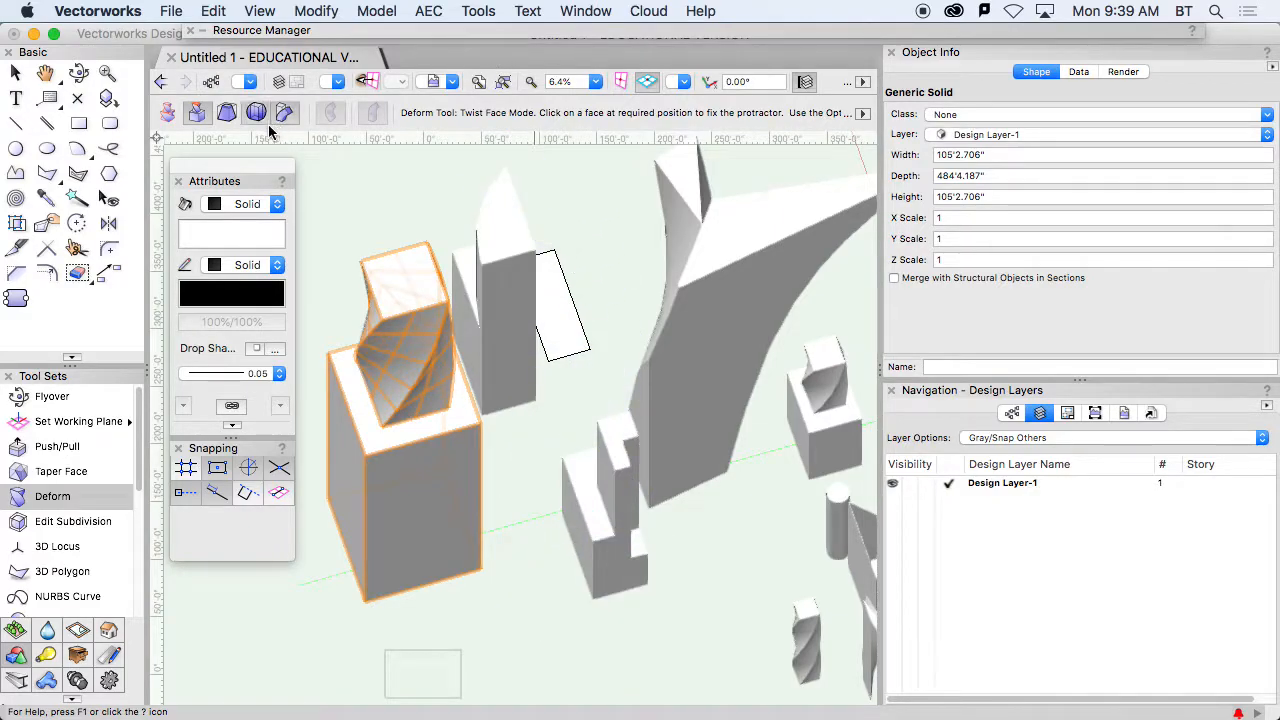
- Try narrowing the whole two-tier tower towards its top face's centre with Deform in Taper Solid mode, and undo it
click(226, 112)
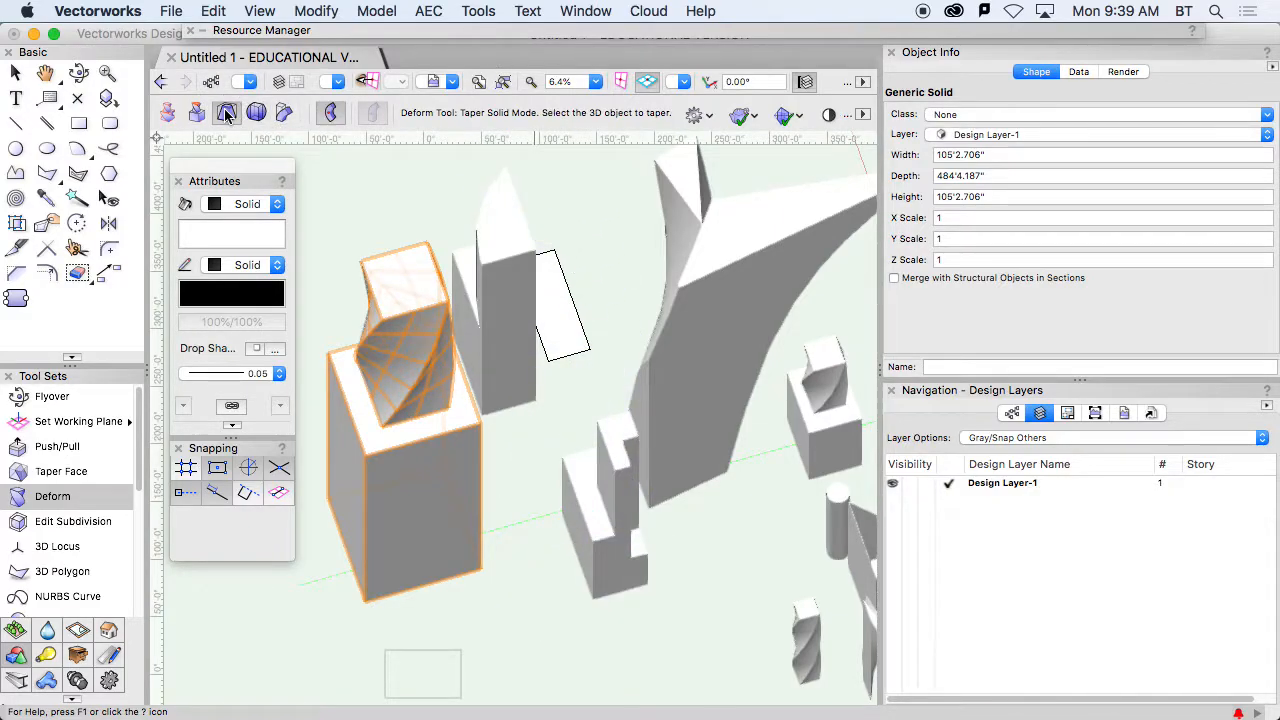
click(401, 310)
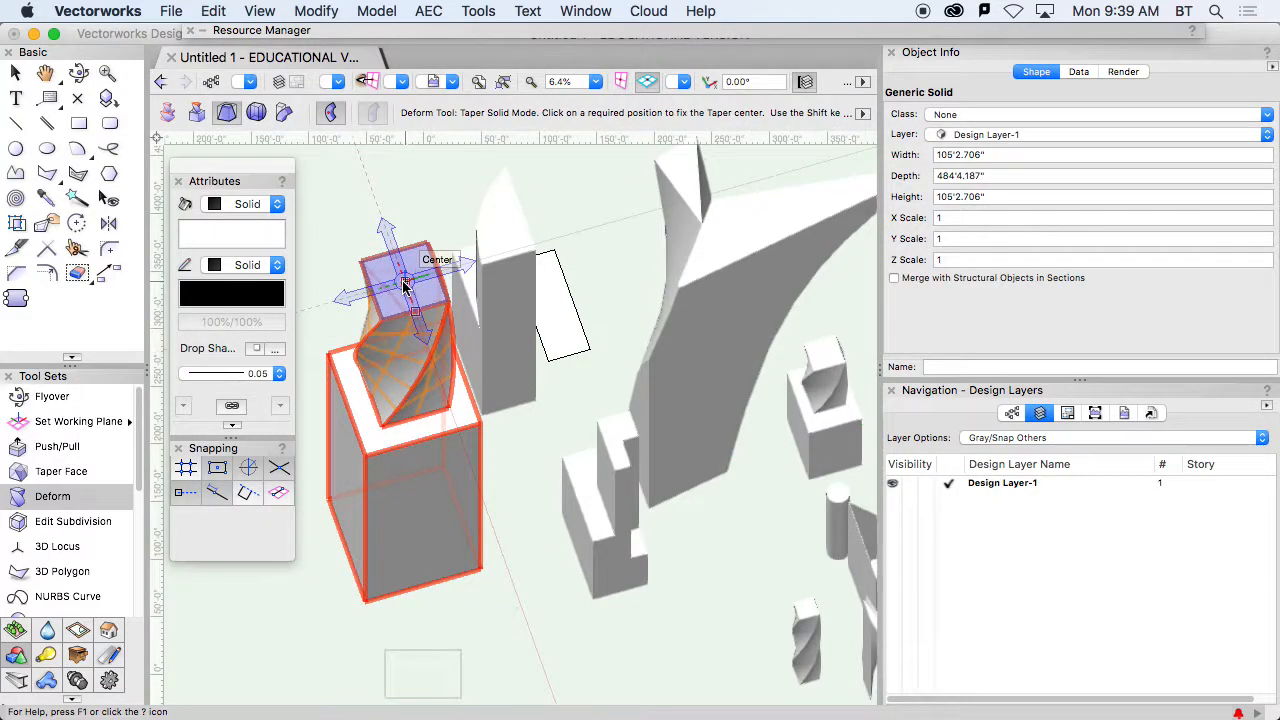
click(405, 285)
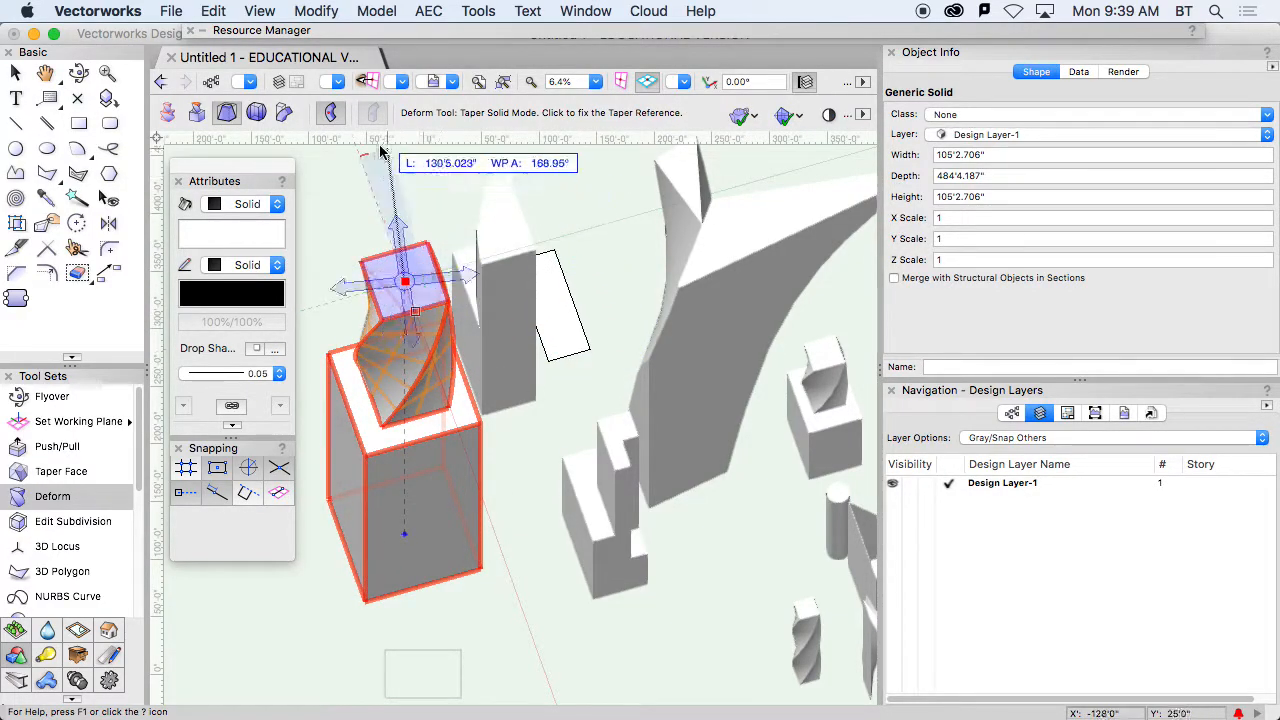
click(364, 181)
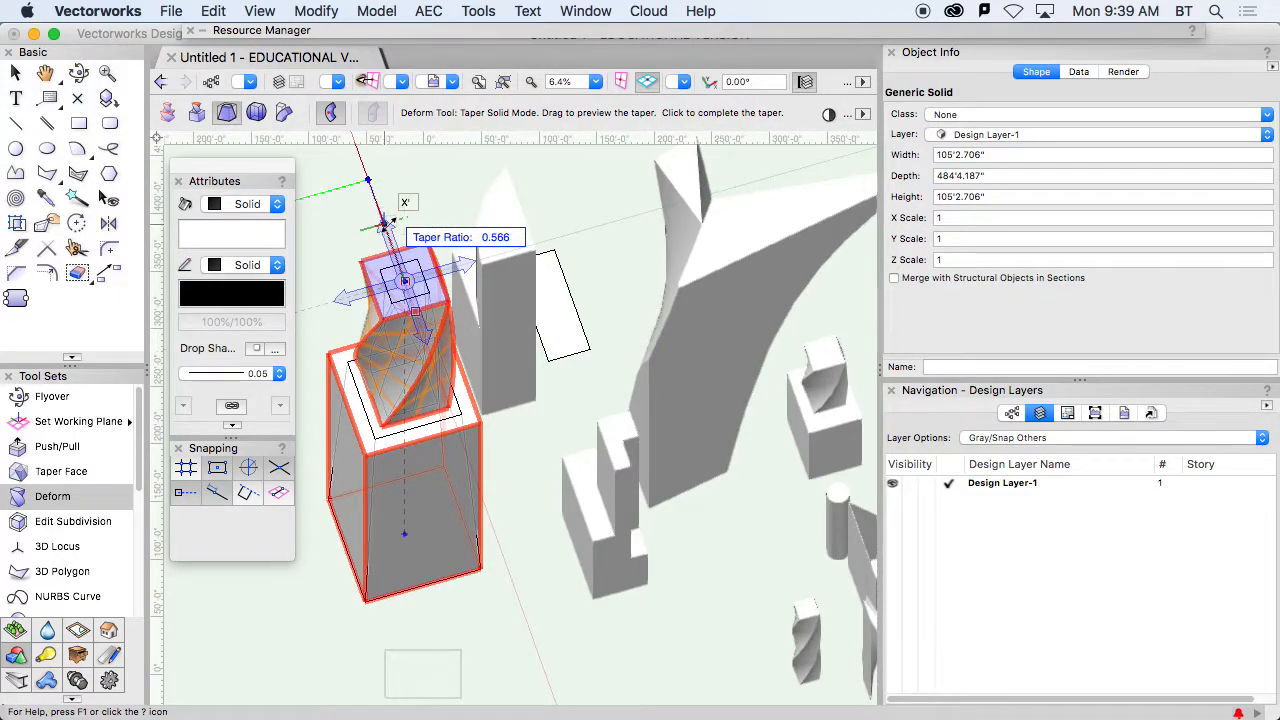
click(386, 226)
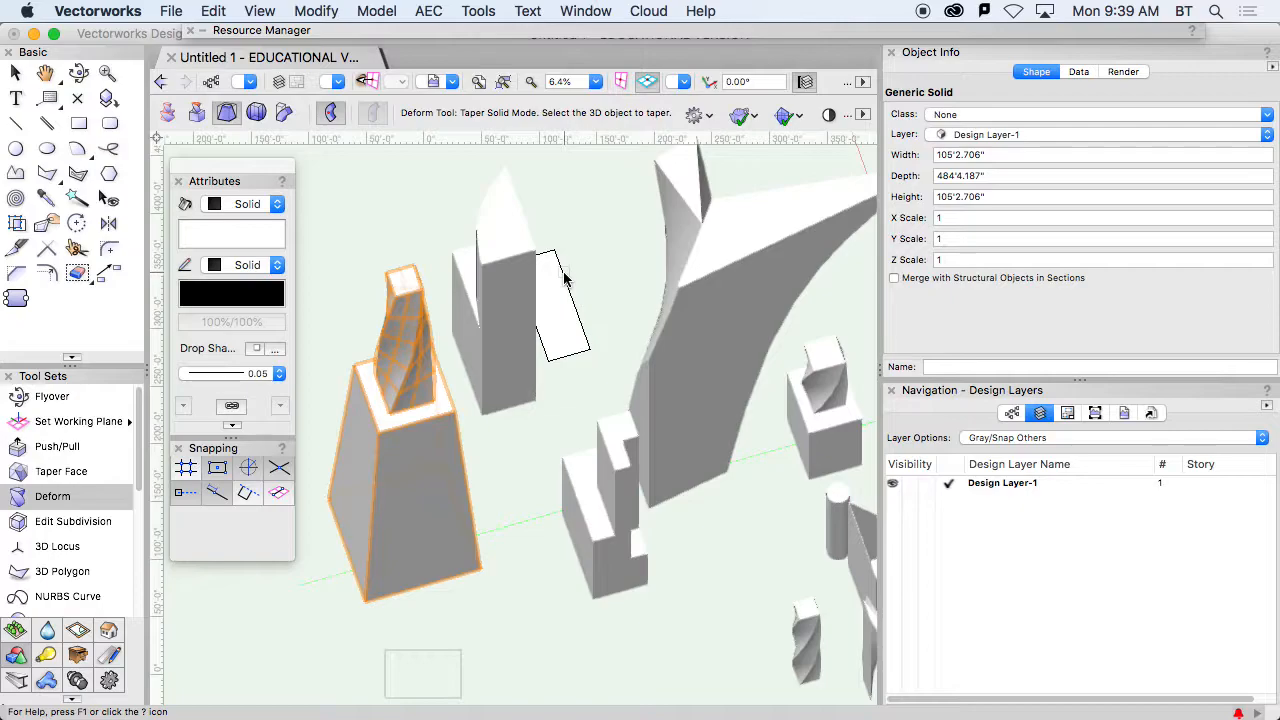
key(super+z)
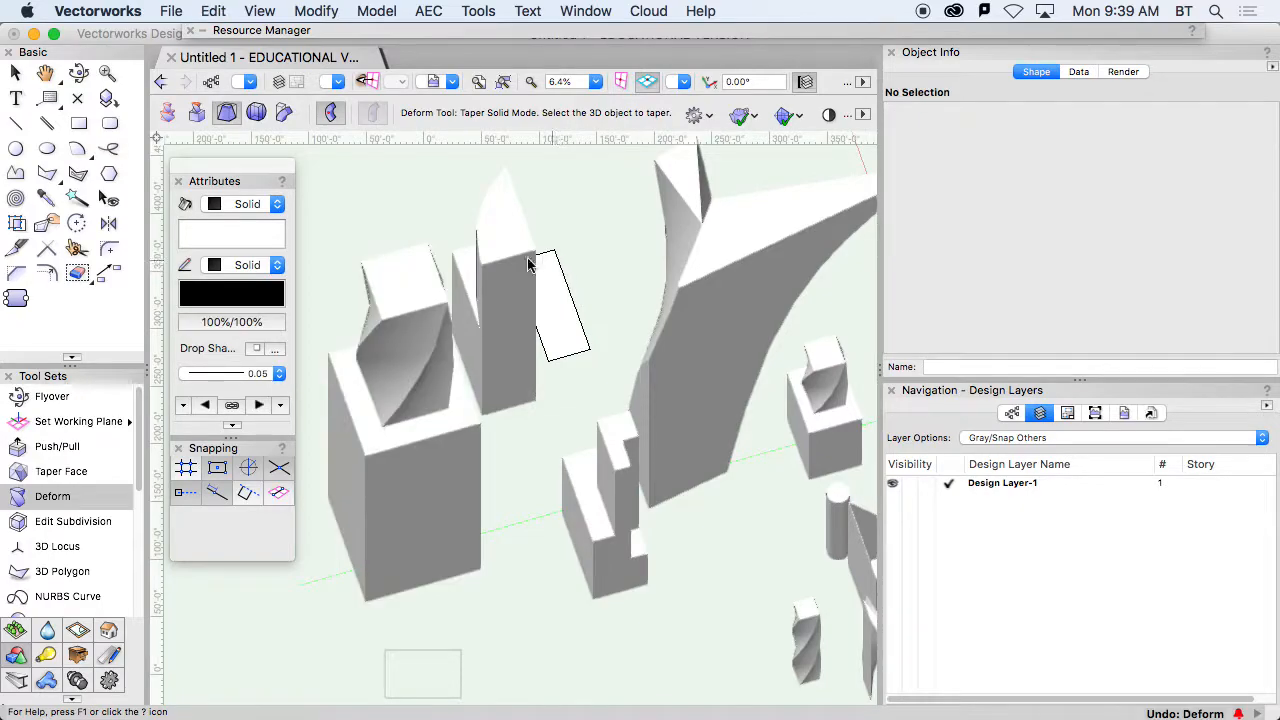
- Flare the whole two-tier tower outwards from its top face's centre with Taper Solid, at a taper ratio of about 1.225
click(406, 289)
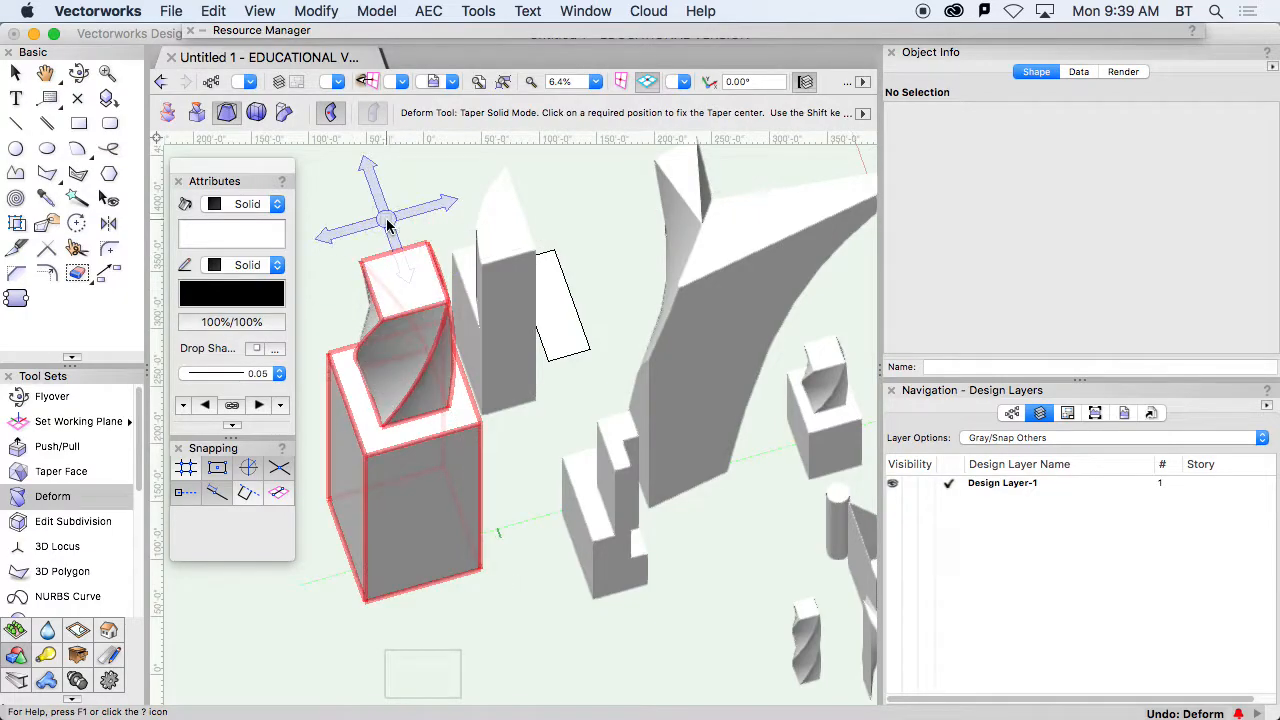
click(406, 283)
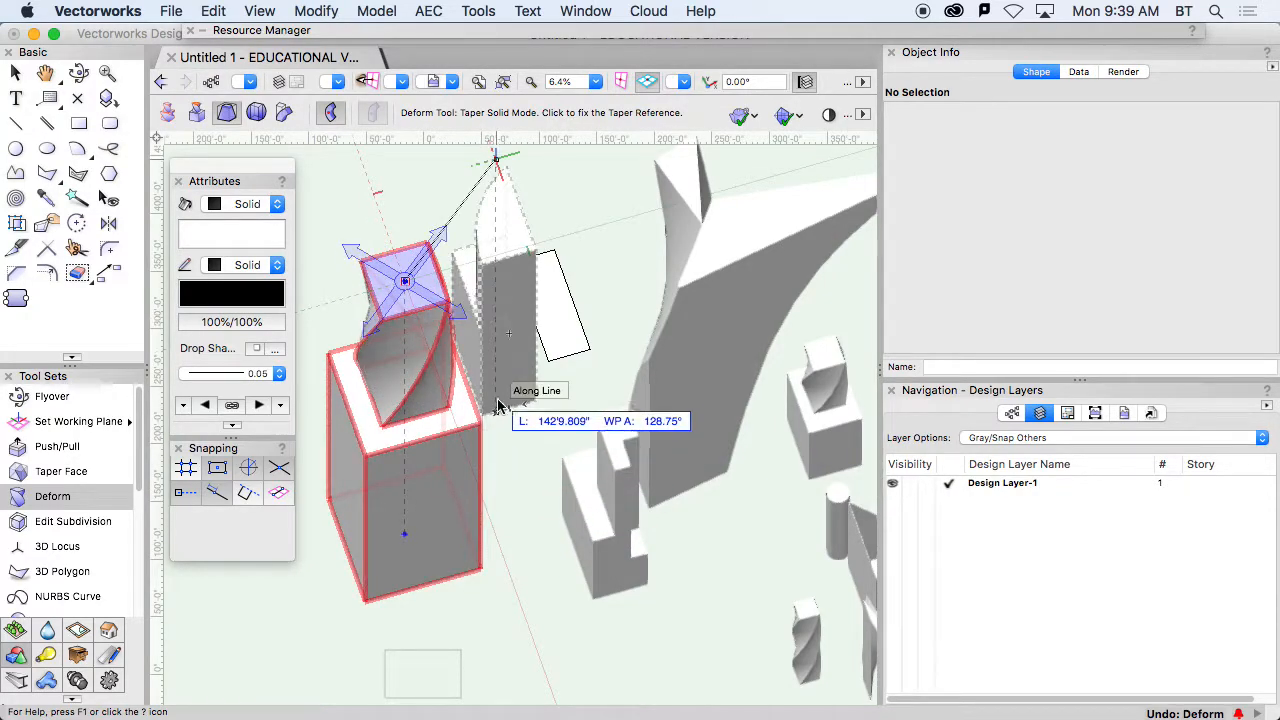
click(505, 281)
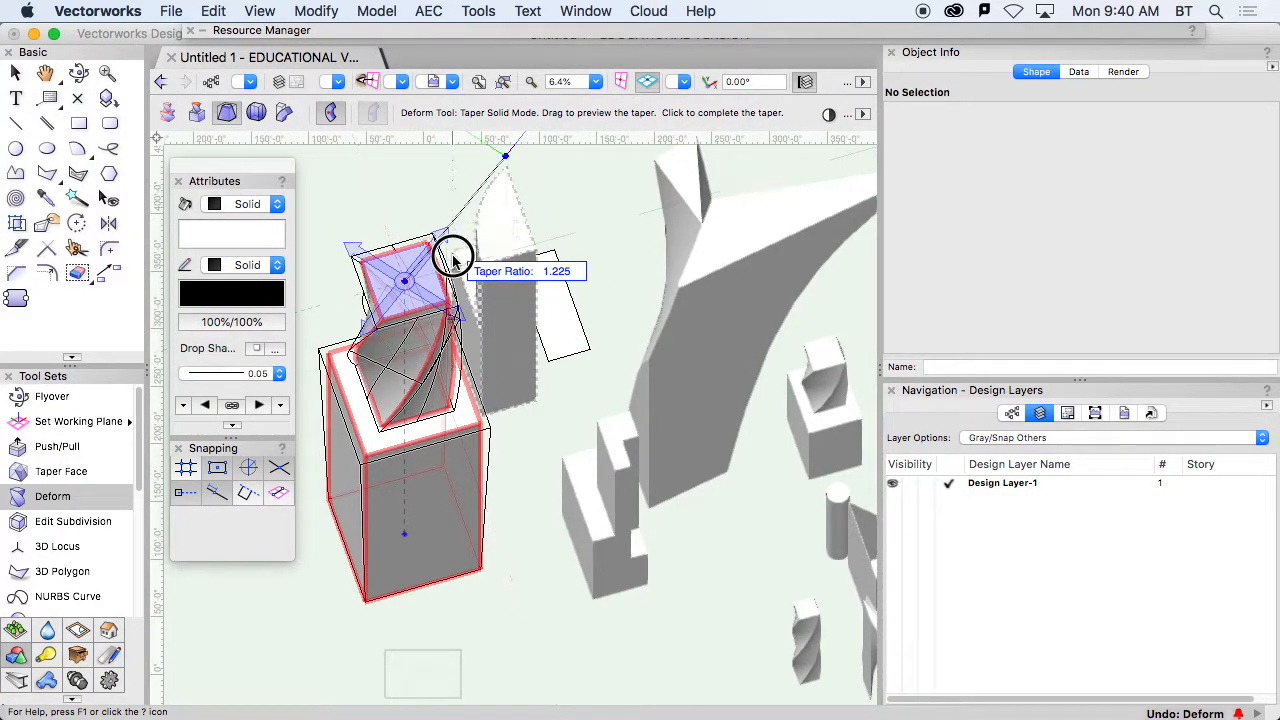
click(453, 262)
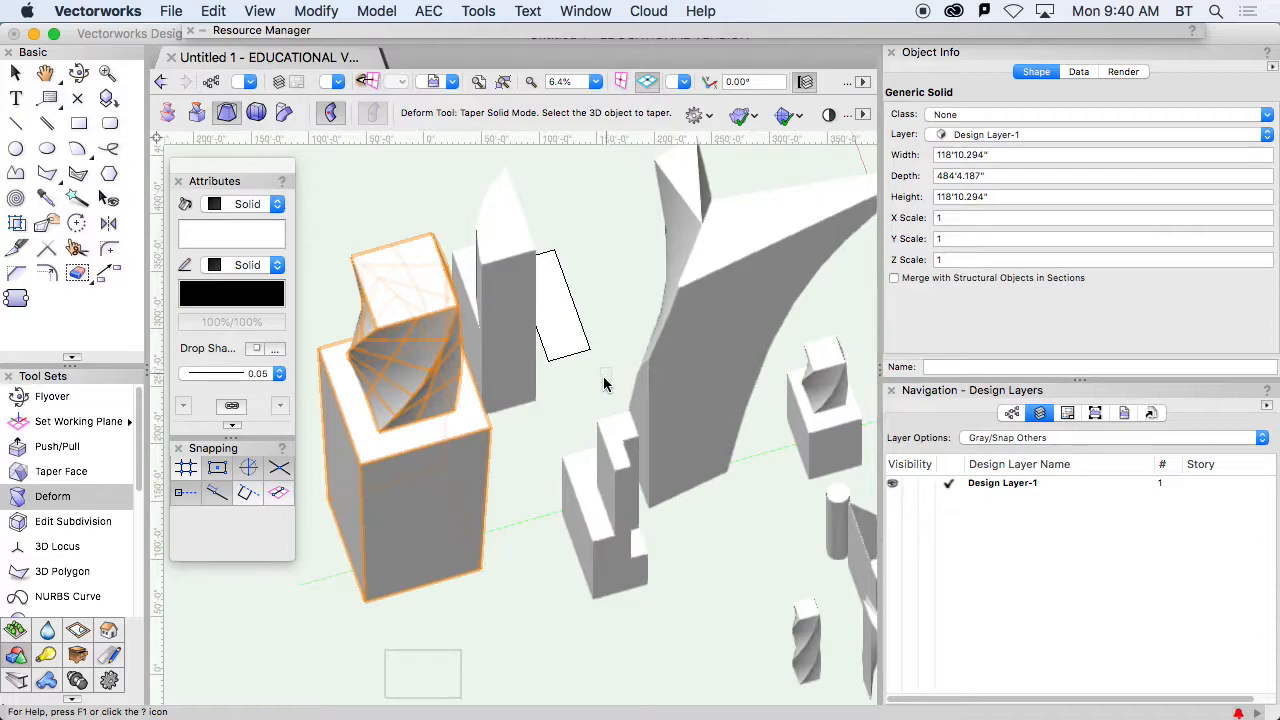
- Flare the tower further with a second Taper Solid about its top face's centre, widening it to about 181'9"
click(403, 280)
click(403, 280)
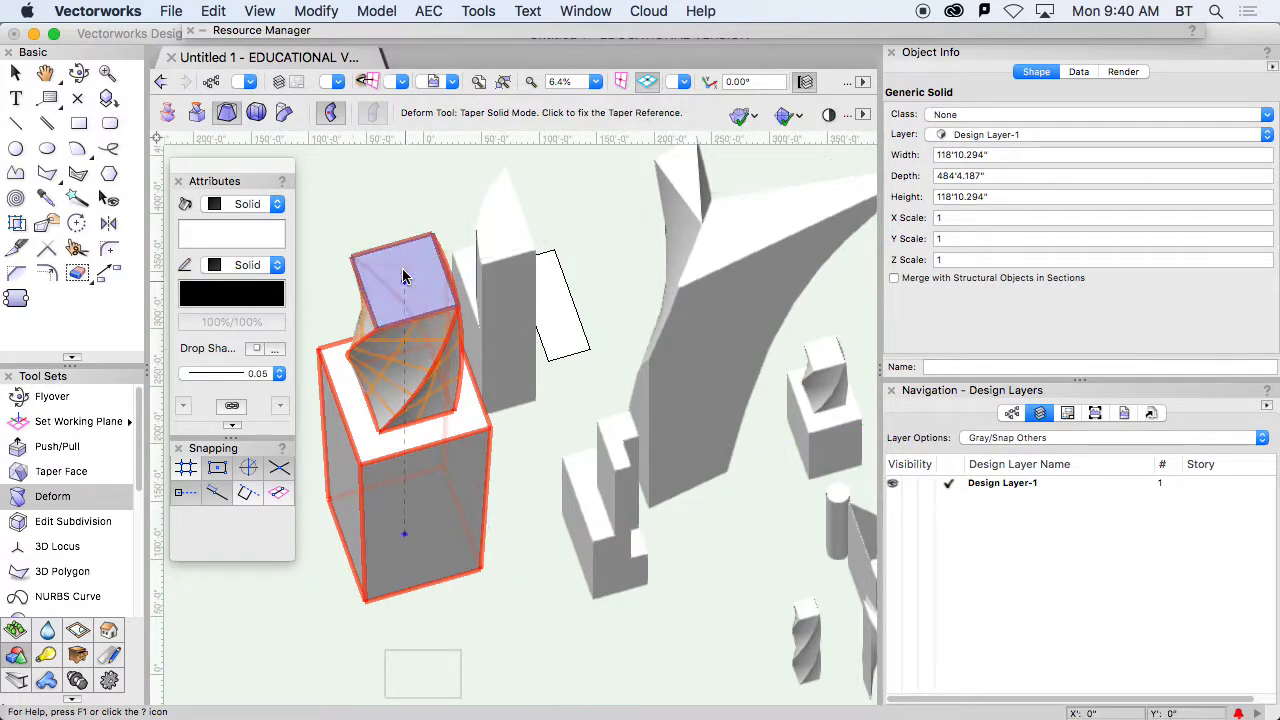
click(517, 302)
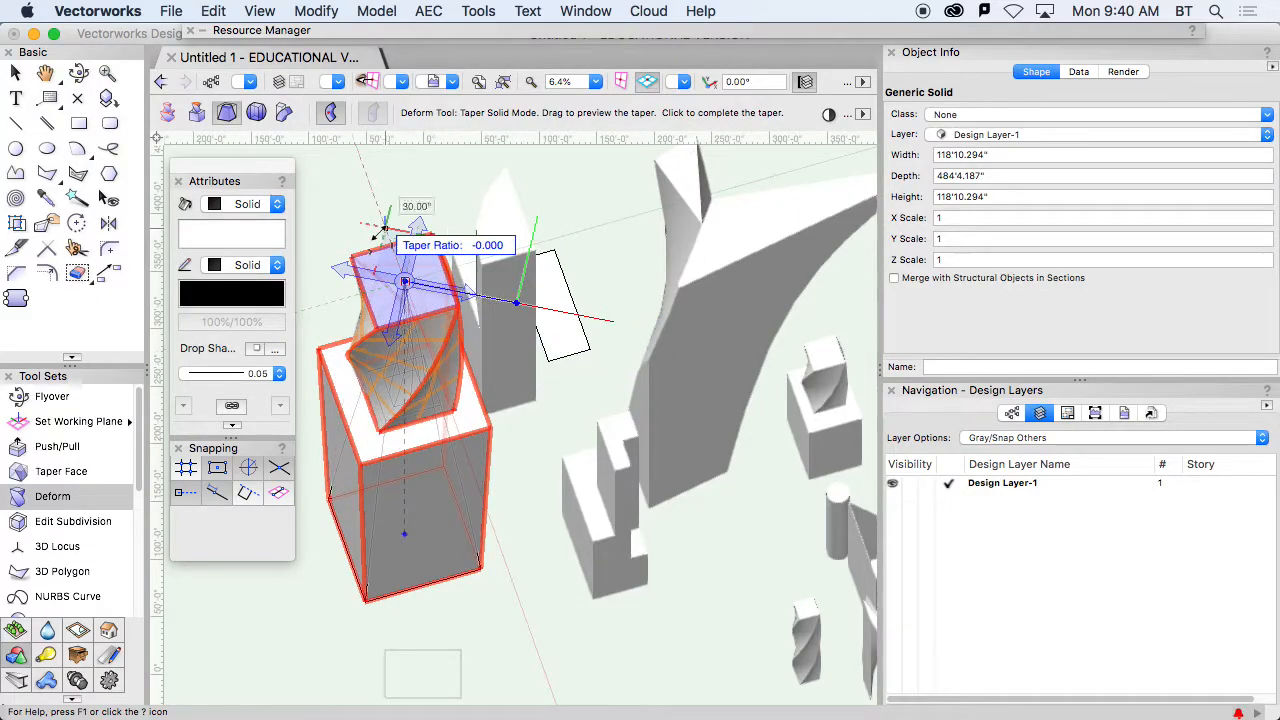
click(626, 424)
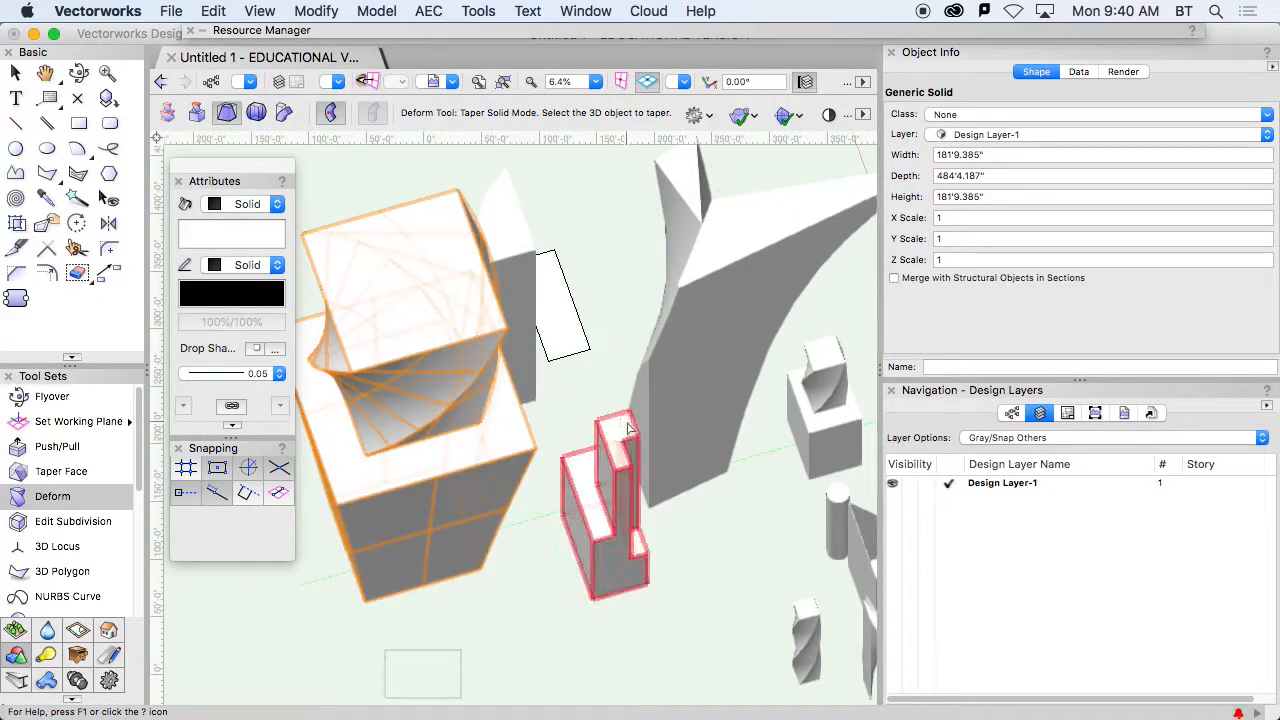
- Examine the flared two-tier tower and the surrounding masses from other angles and distances
ctrl+middle_drag(543, 492, 405, 283)
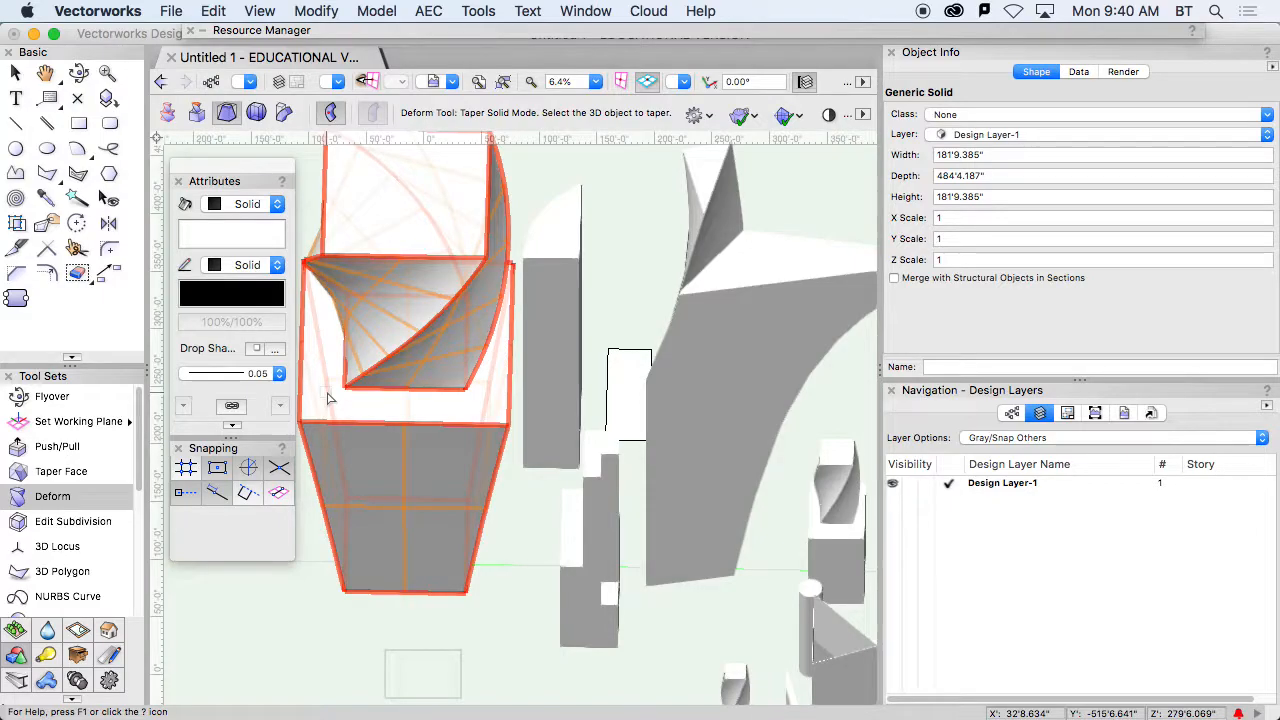
scroll(534, 409, down, 5)
scroll(534, 409, up, 5)
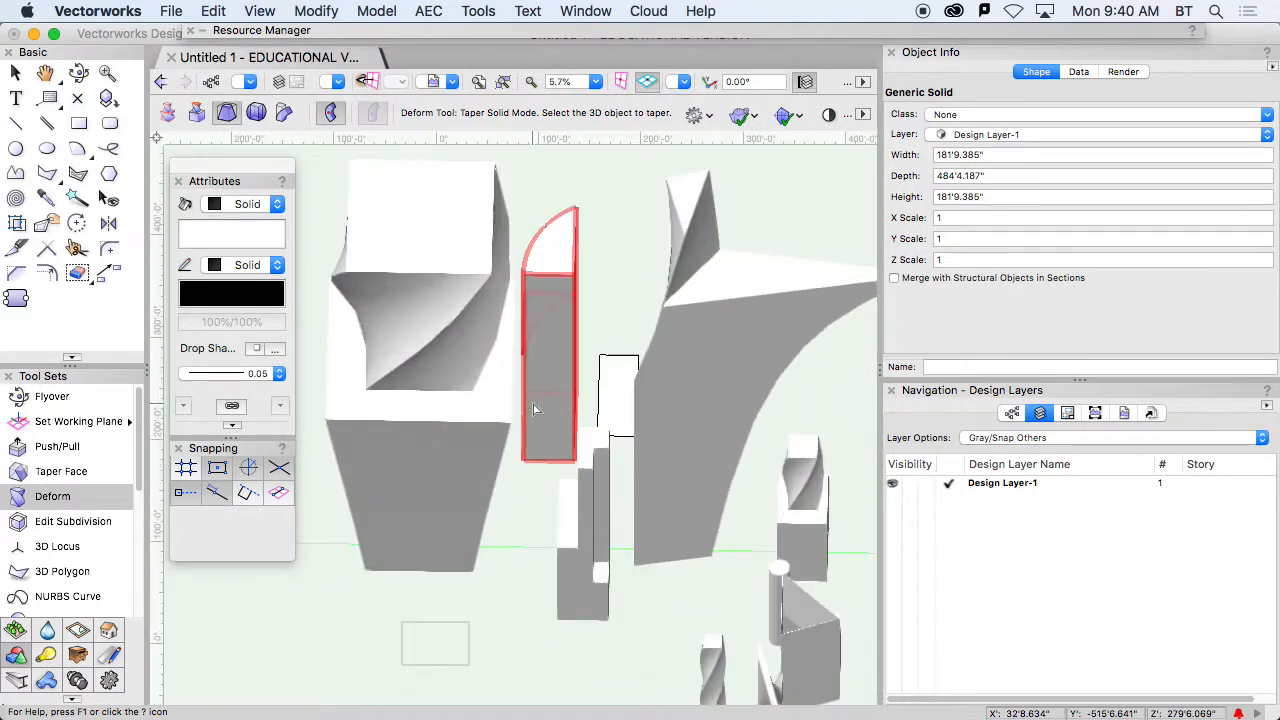
middle_drag(533, 404, 573, 318)
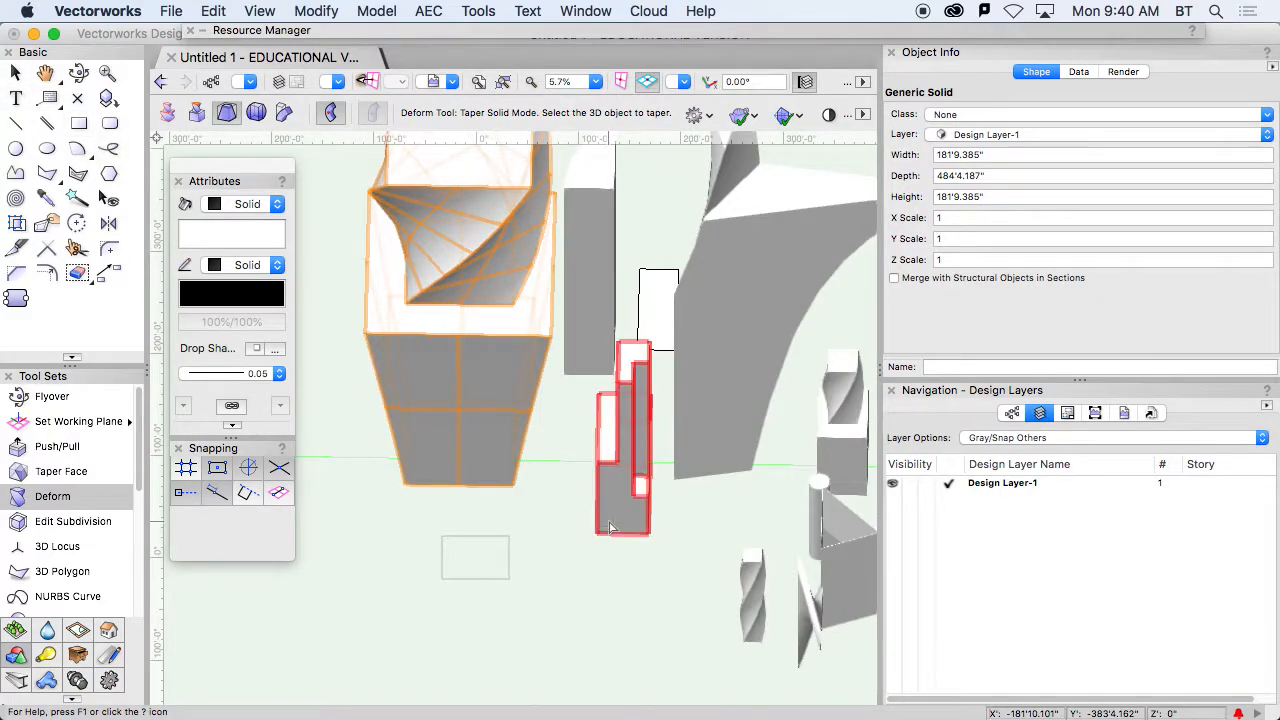
scroll(610, 522, down, 3)
middle_drag(606, 526, 467, 506)
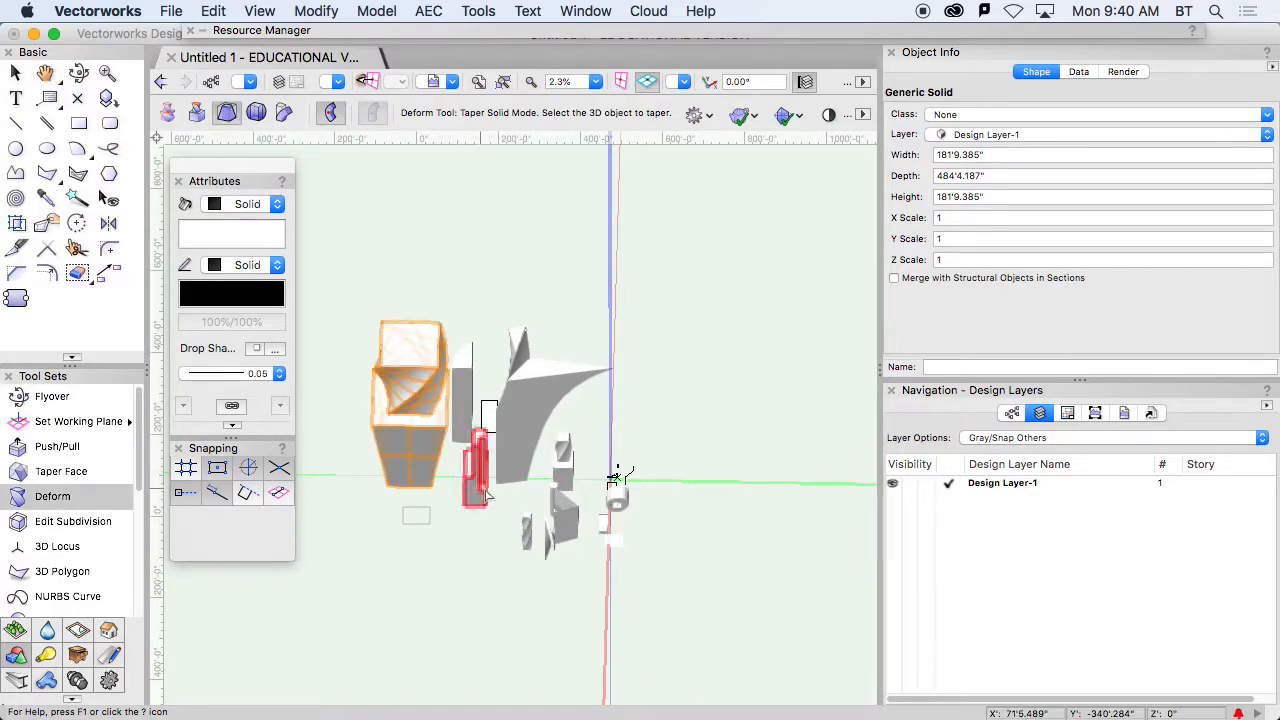
- In the front view, draw a closed six-vertex polygon about 84'2" wide and 170'1" high in the empty space beside the masses
click(621, 81)
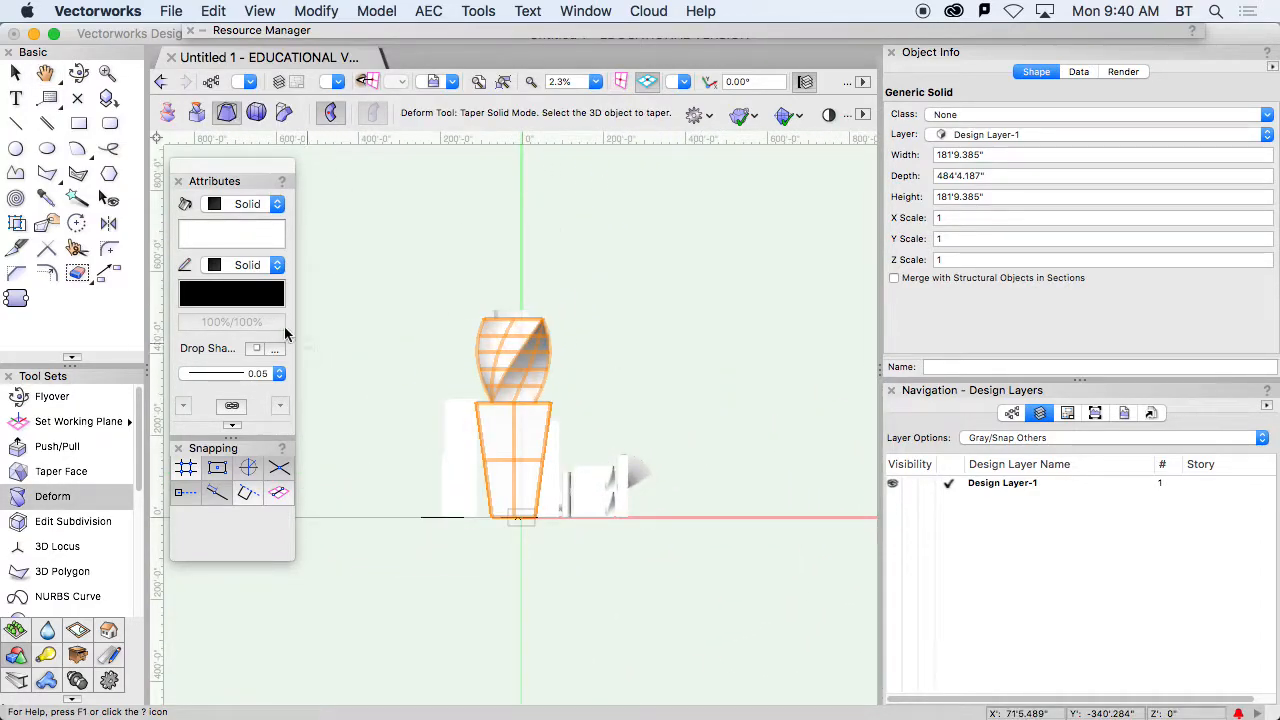
click(50, 177)
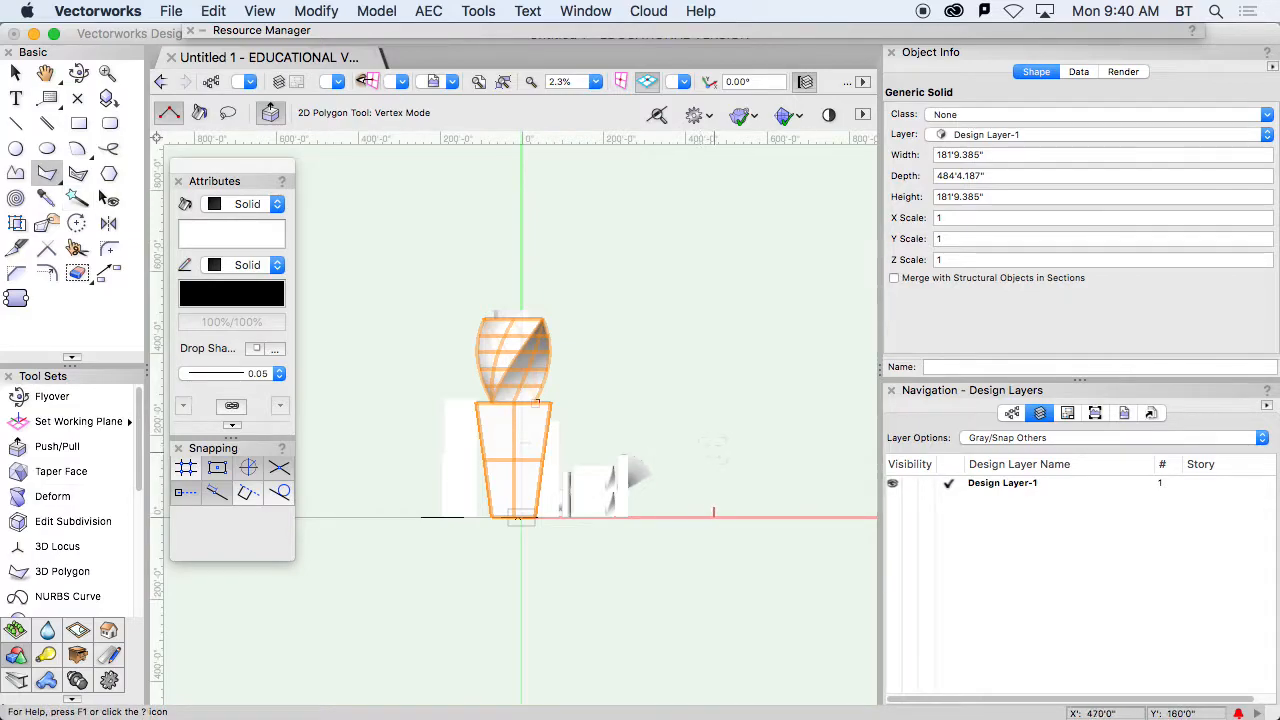
click(713, 450)
click(713, 383)
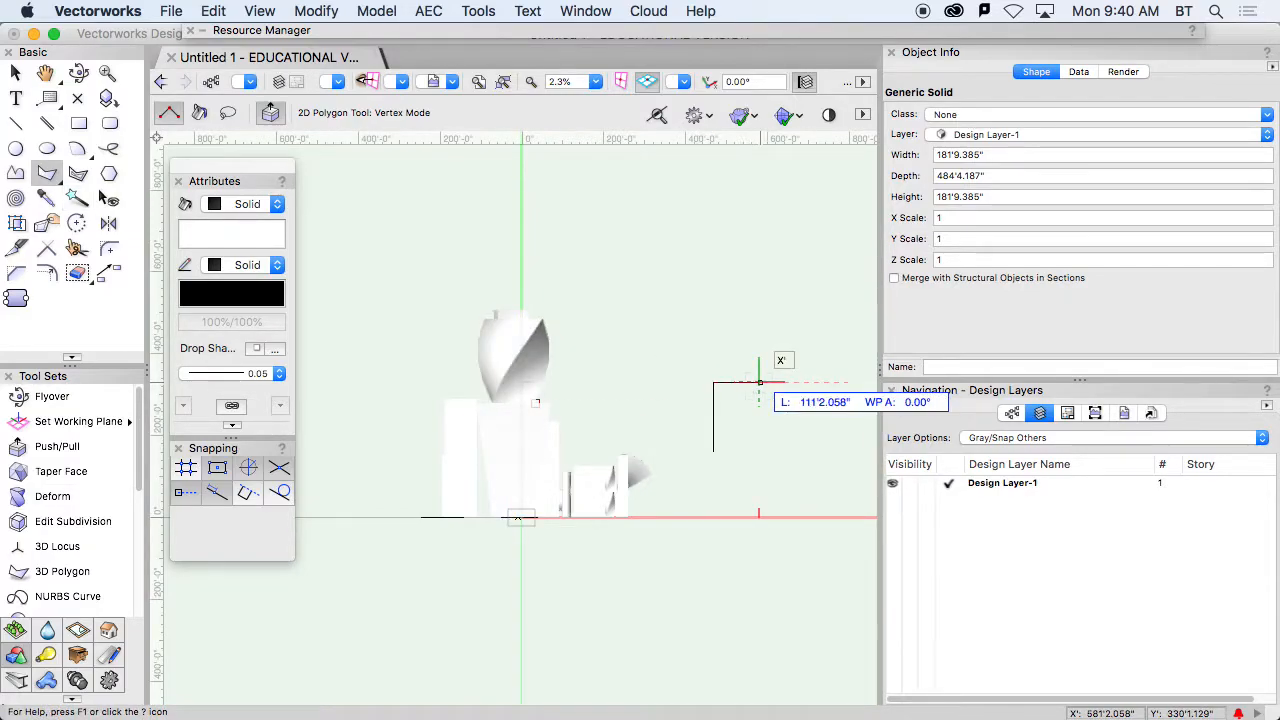
scroll(759, 383, up, 5)
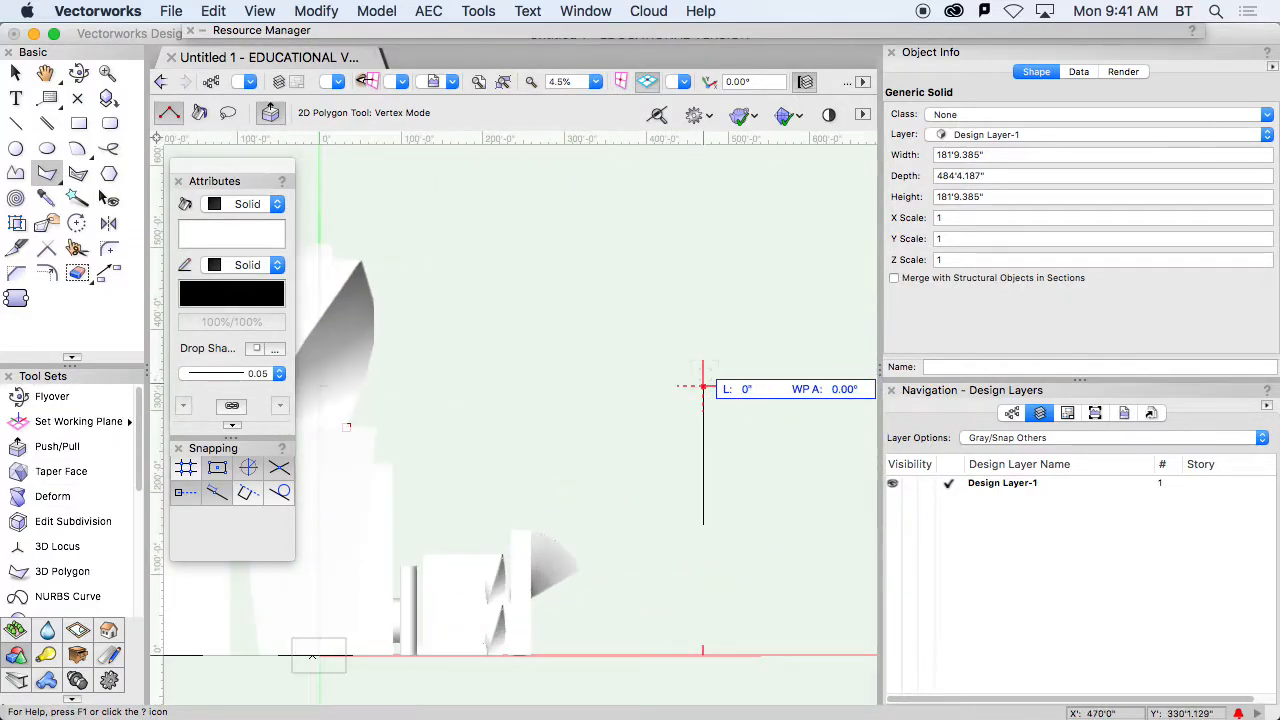
scroll(703, 386, up, 2)
click(741, 391)
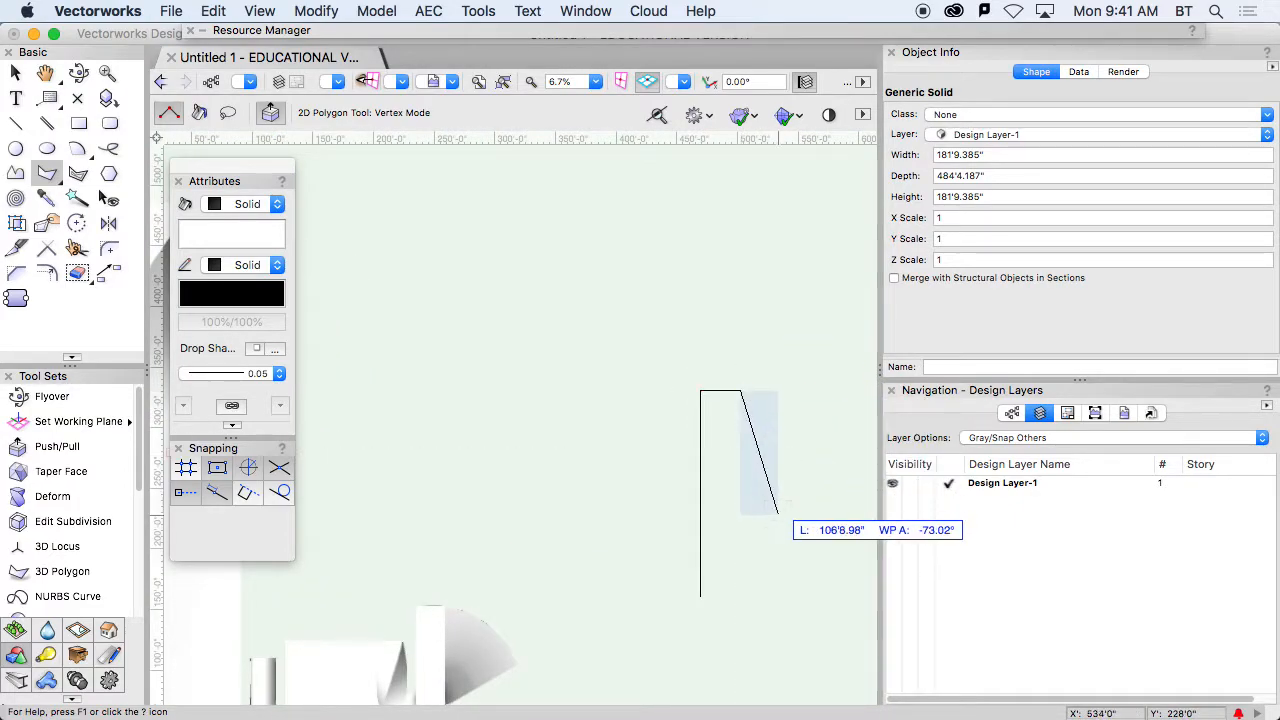
click(771, 494)
click(803, 524)
click(803, 571)
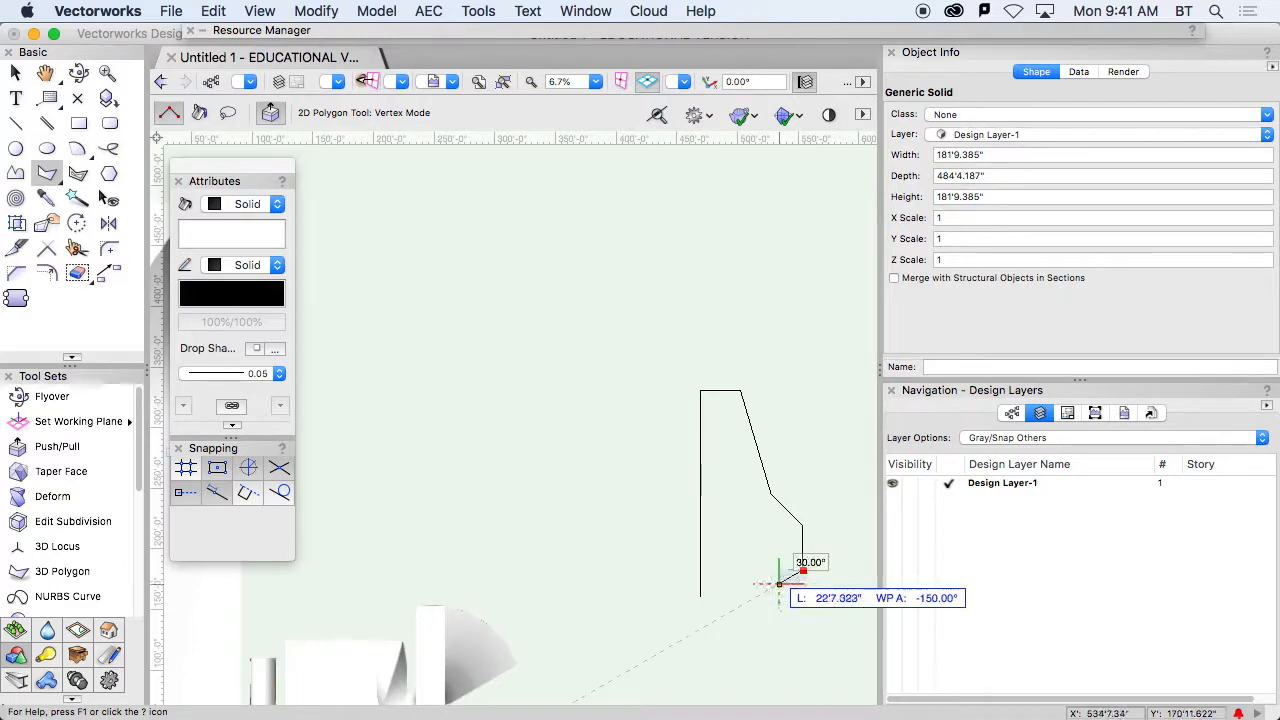
click(700, 597)
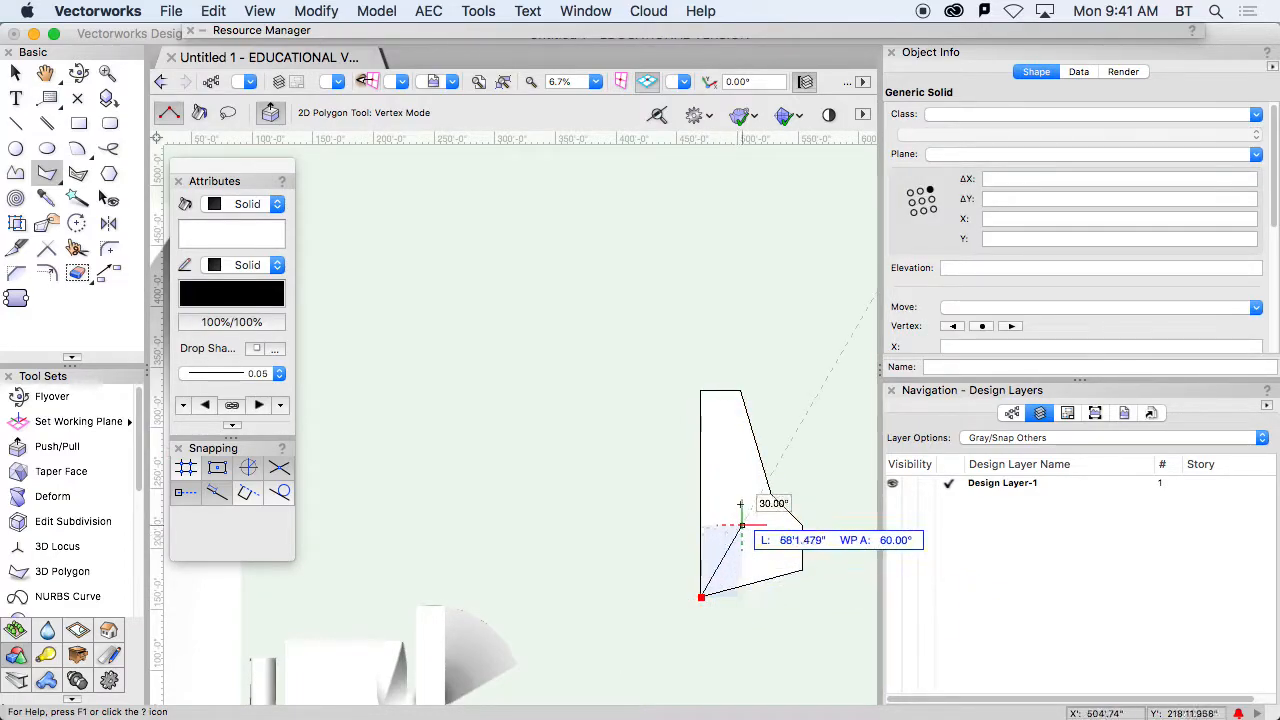
key(Escape)
- Reshape the polygon by converting the three vertices along its lower outer side to curved points
key(space)
key(x)
click(740, 525)
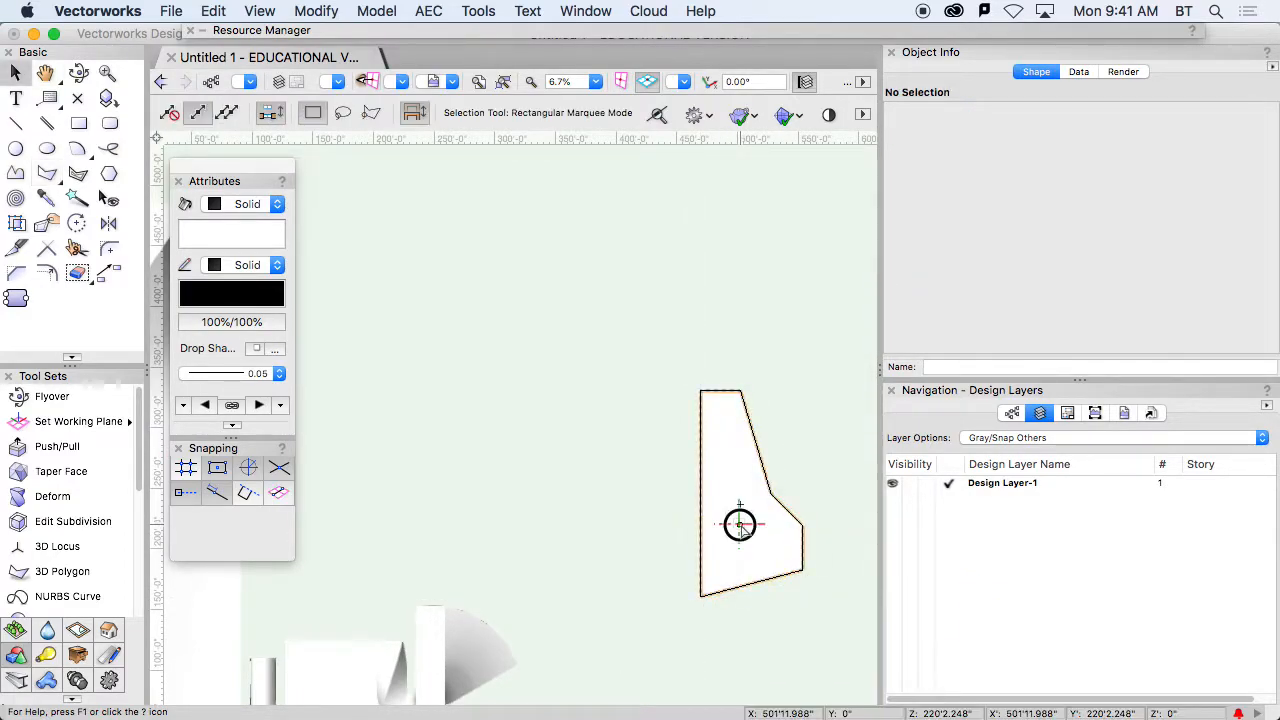
double_click(740, 525)
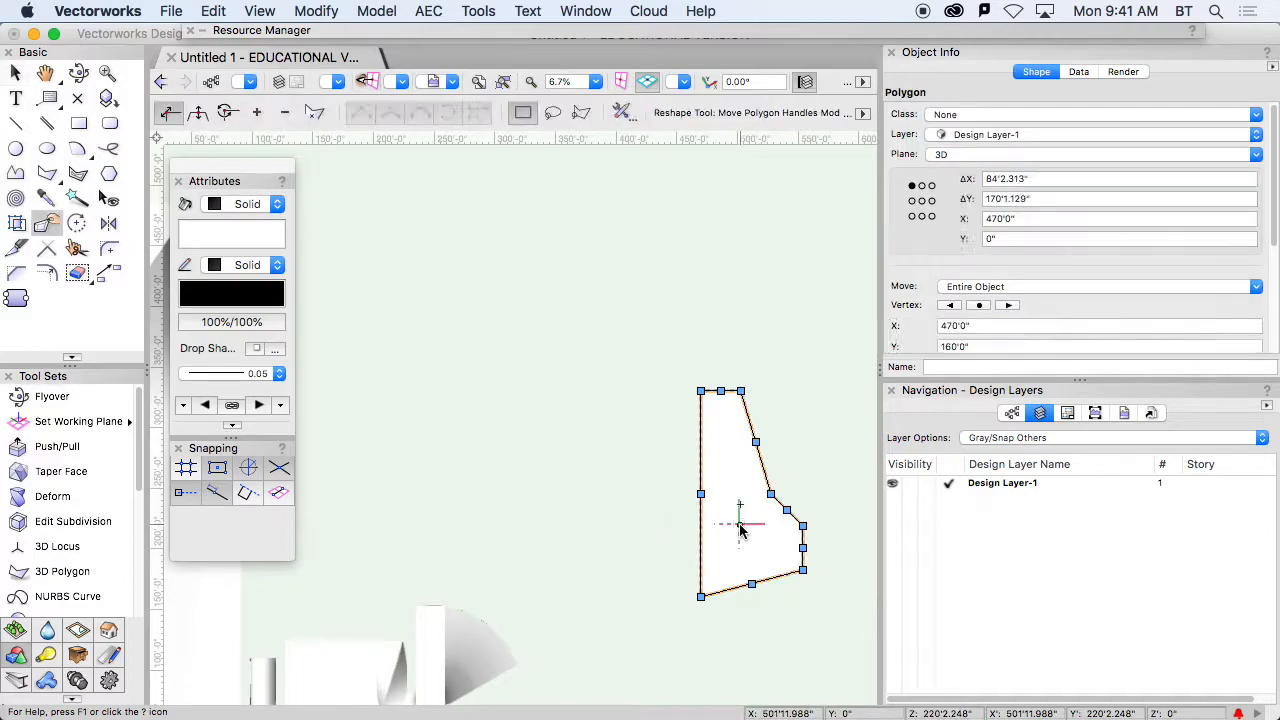
click(225, 112)
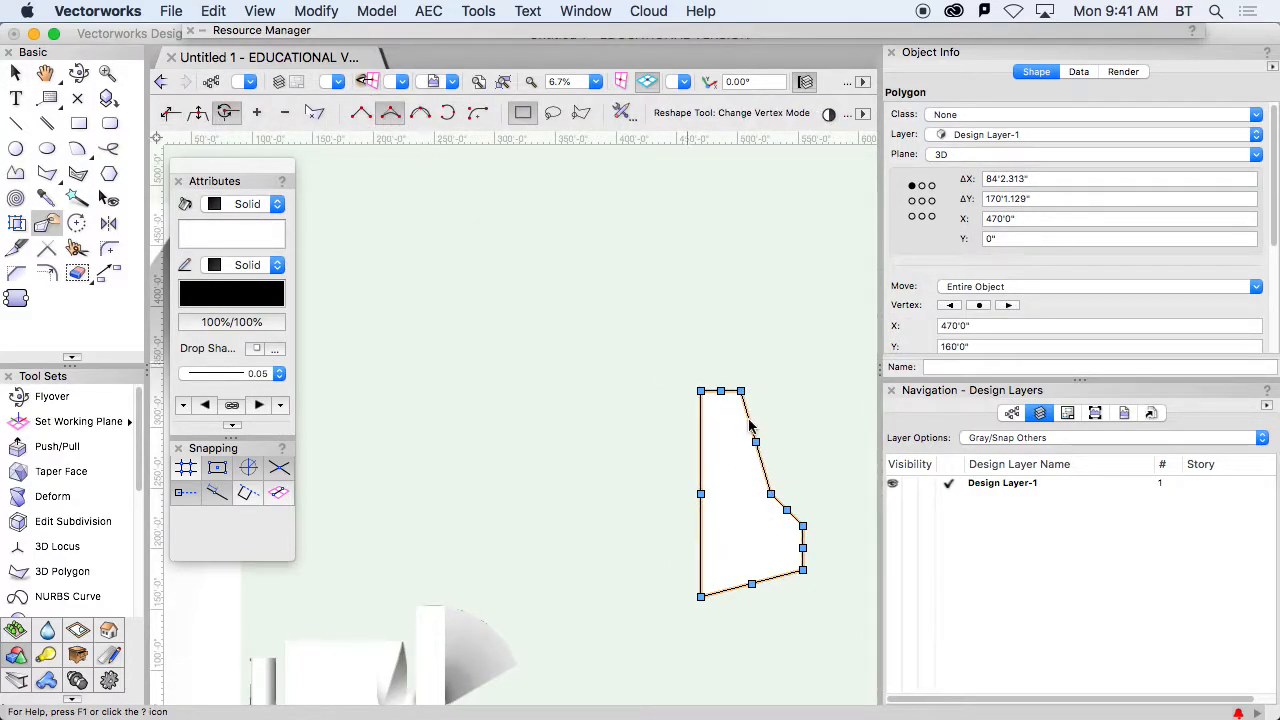
click(771, 491)
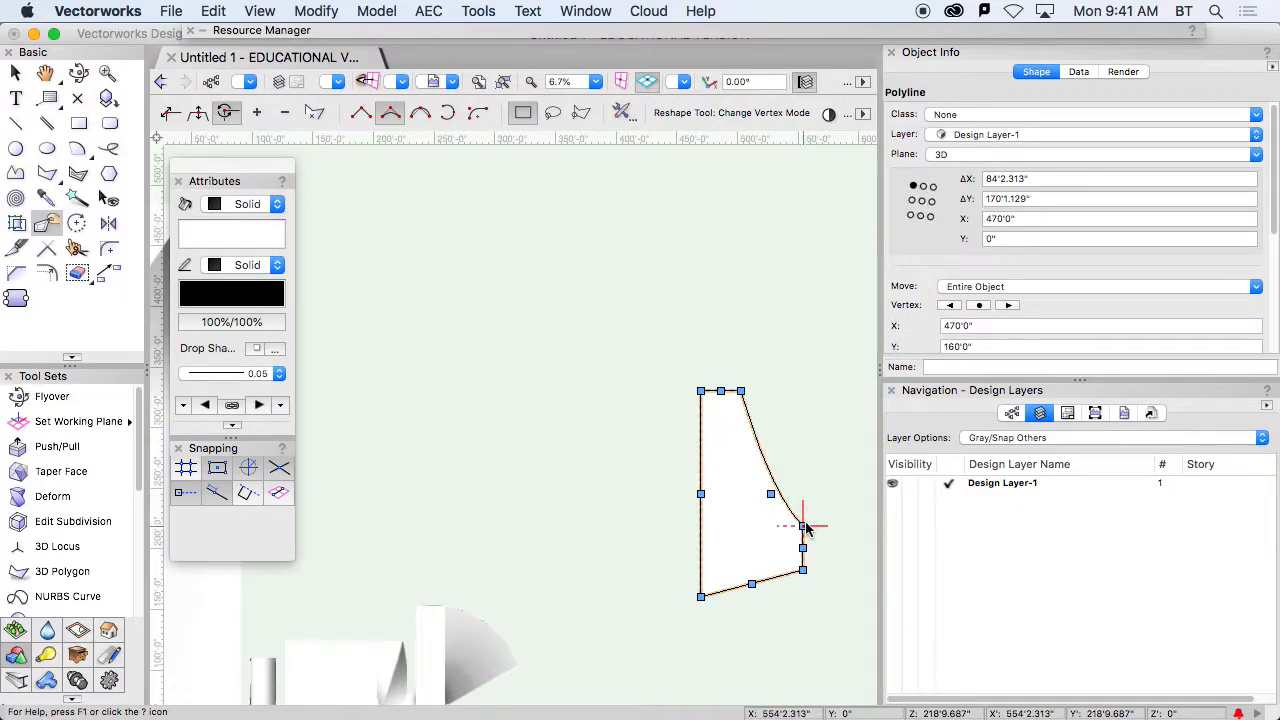
click(802, 569)
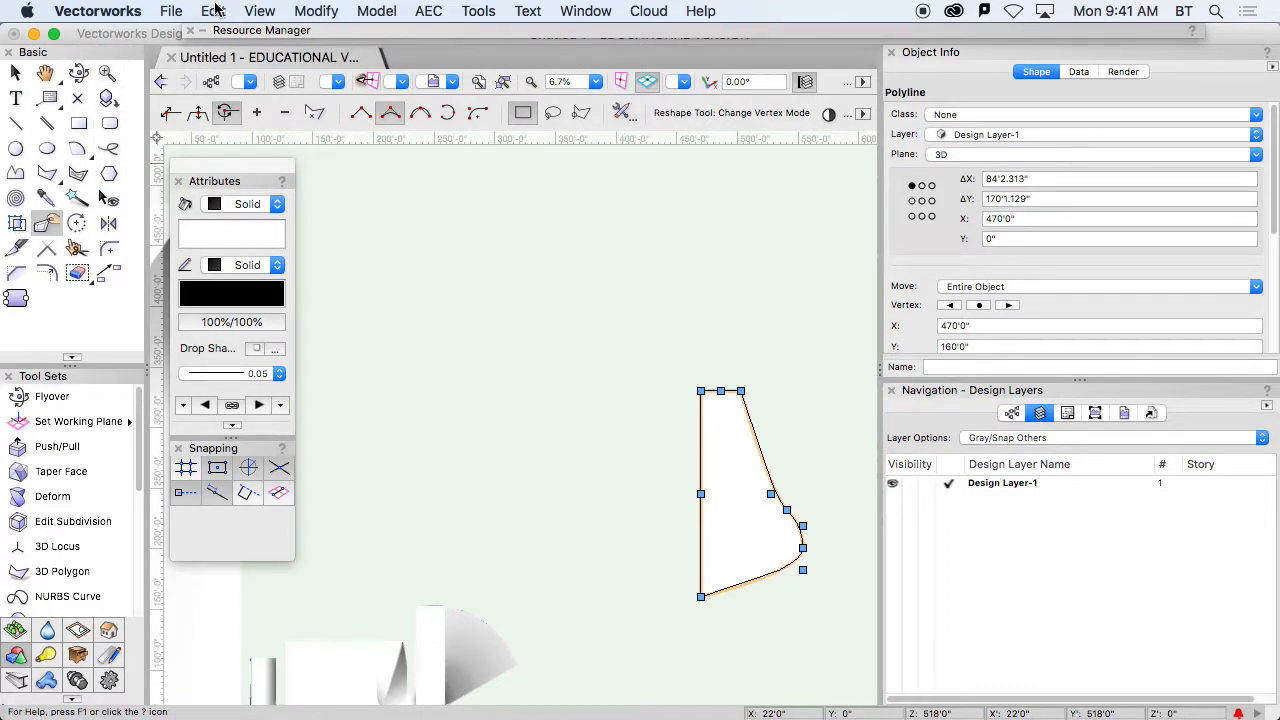
- Place a 2D locus at the upper end of the profile's straight vertical side
click(77, 97)
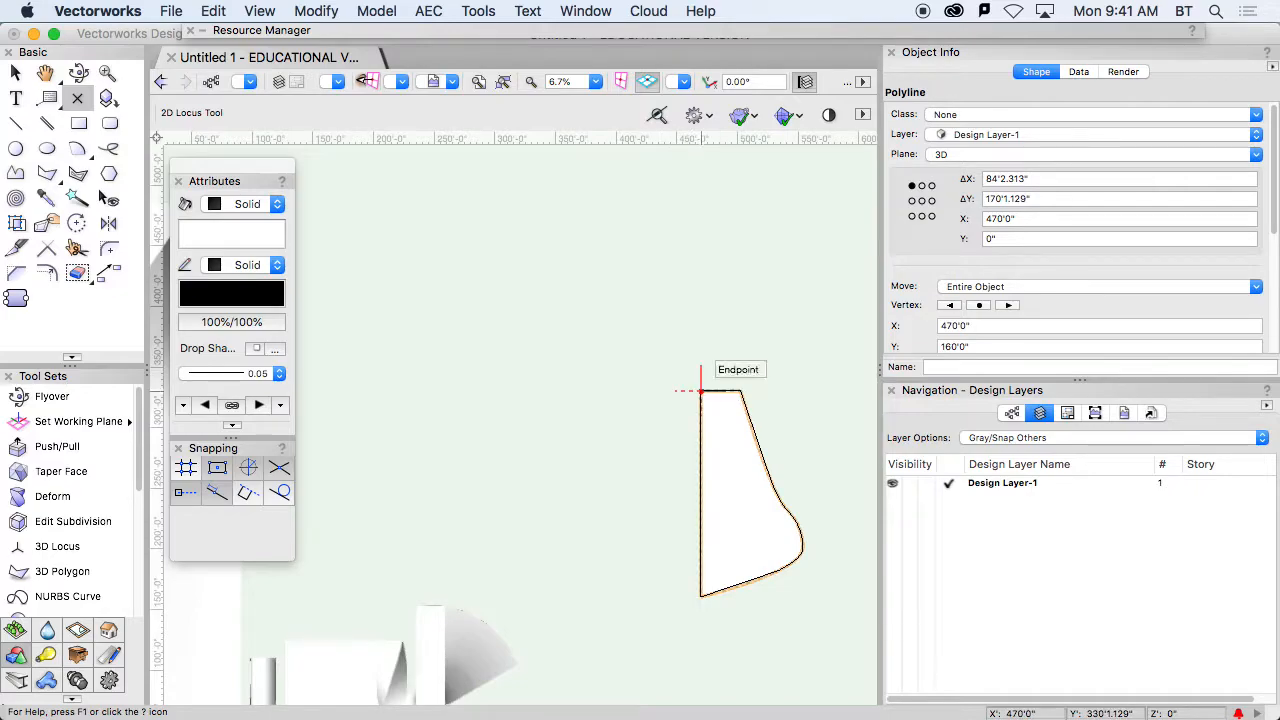
click(700, 390)
key(x)
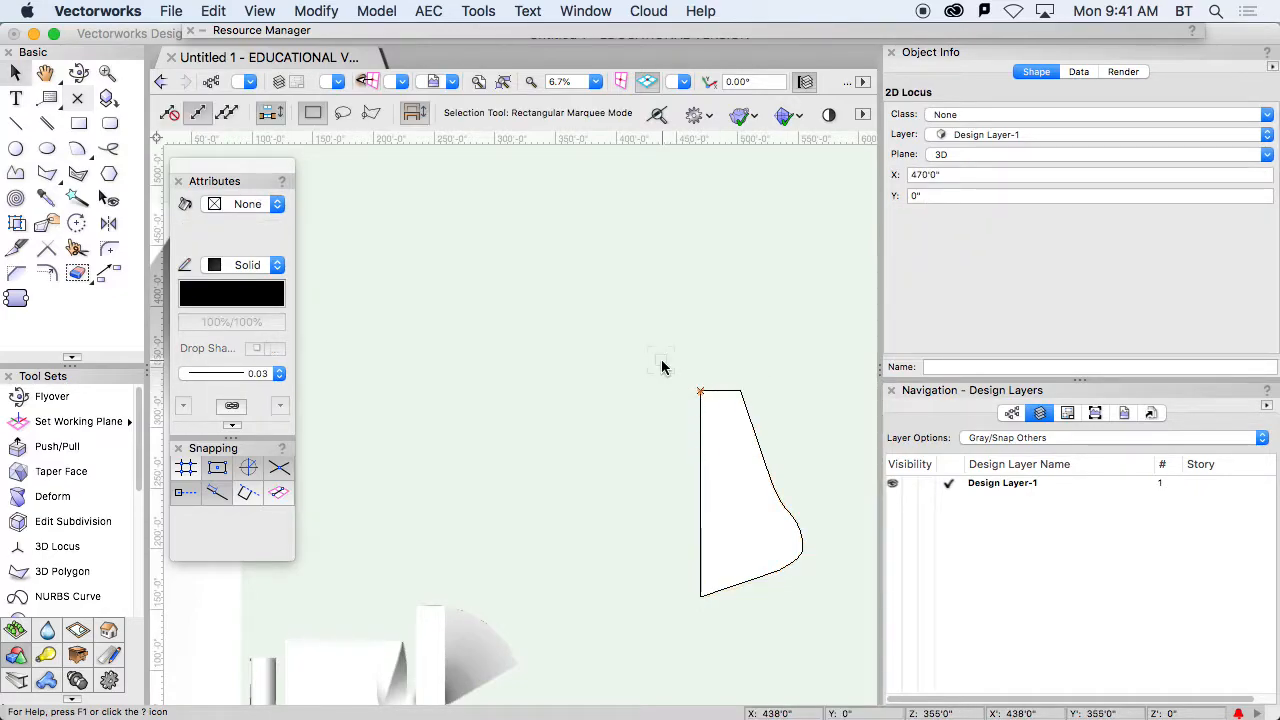
- Sweep the curved profile 360° around its 2D locus with a pitch of 0
shift+click(716, 411)
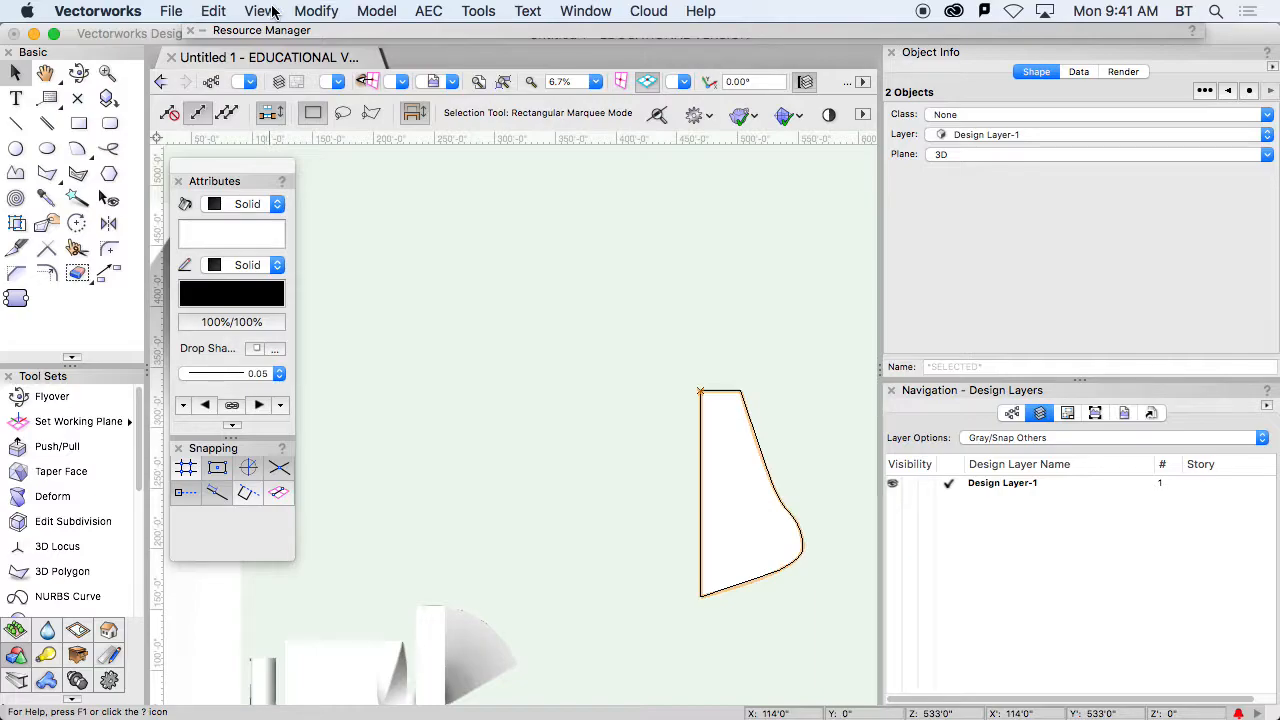
click(376, 11)
click(440, 198)
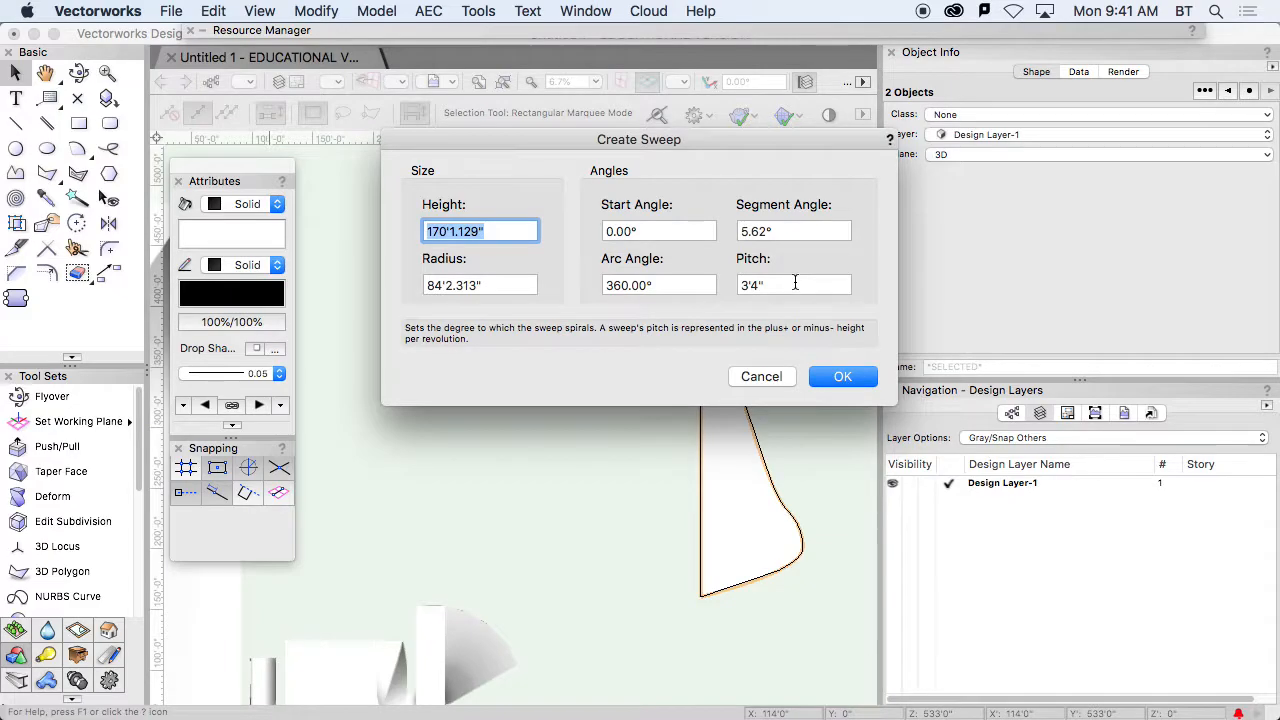
click(795, 284)
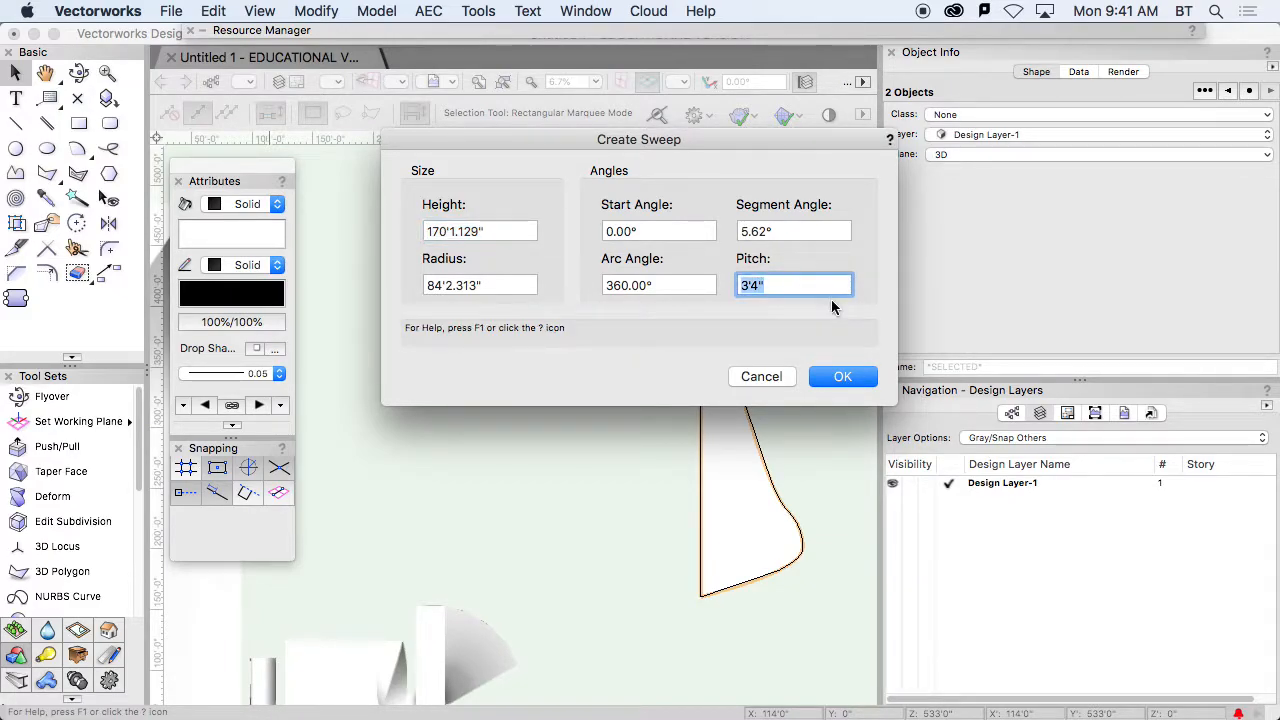
text(0)
click(857, 379)
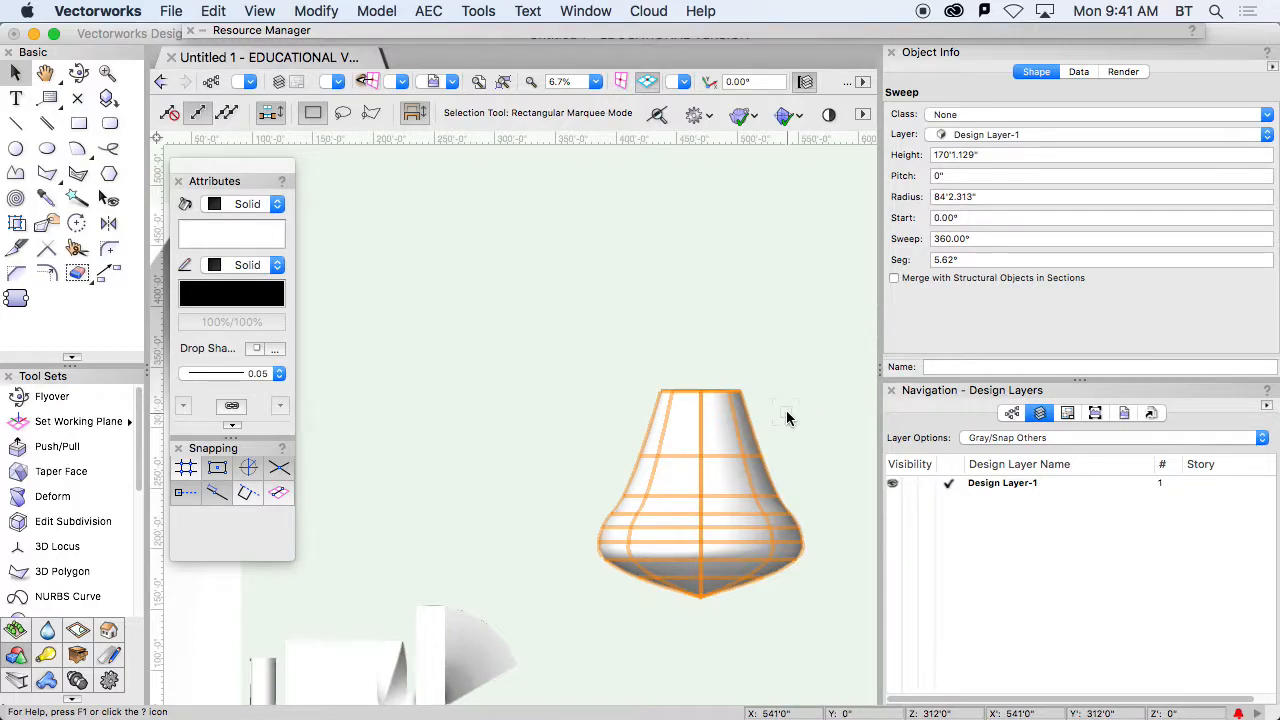
- Shell the swept solid to a 1' thickness with the Shell Solid tool, leaving its flat upper face open
shift+middle_drag(785, 418, 772, 615)
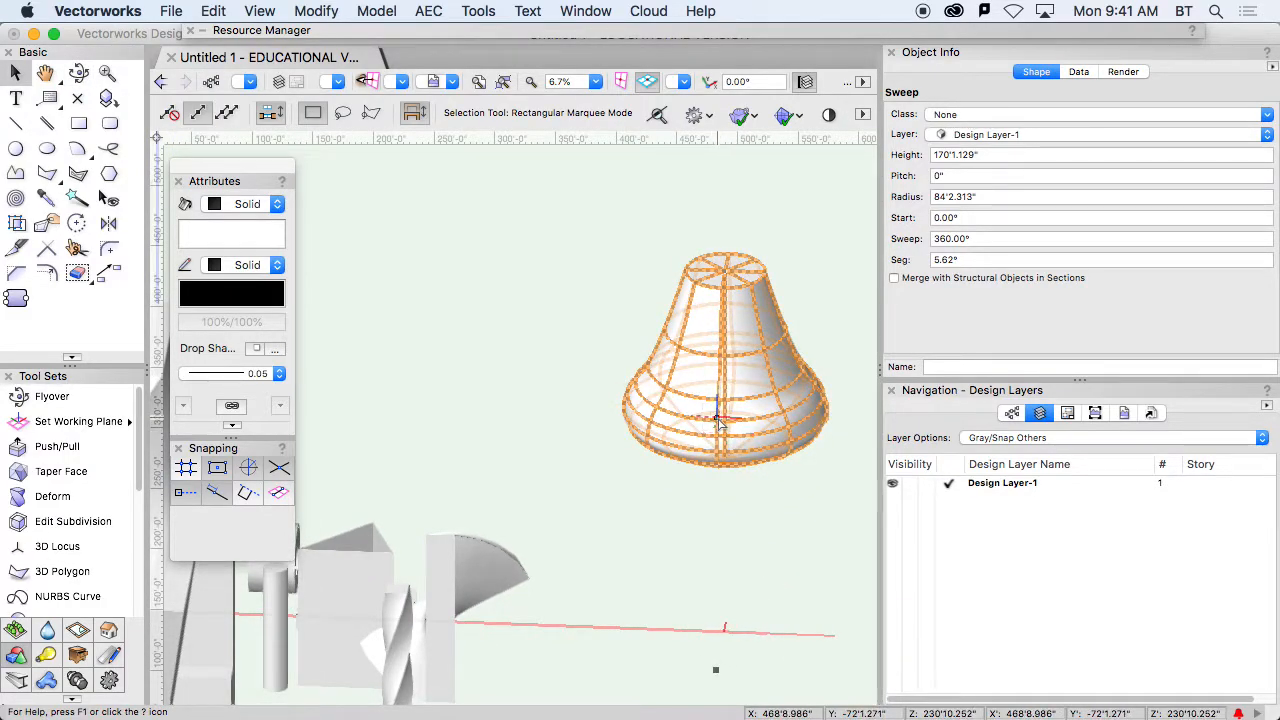
scroll(75, 560, down, 6)
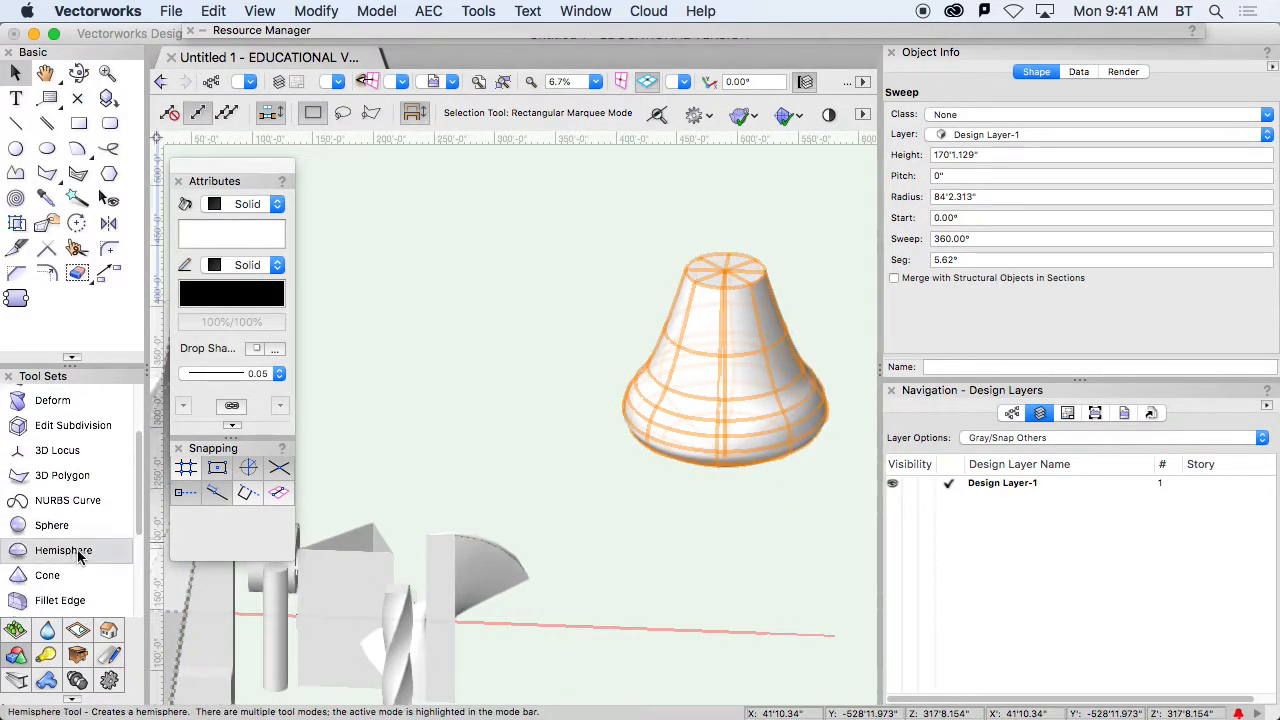
scroll(83, 557, down, 1)
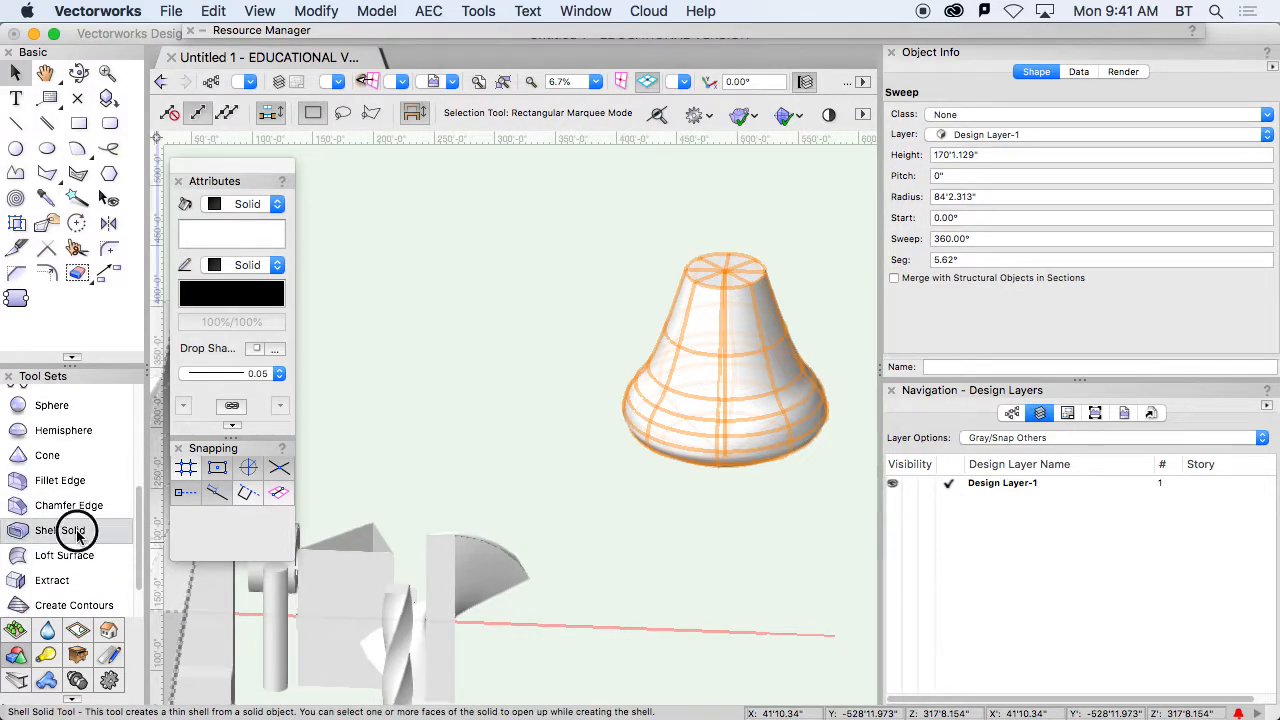
click(77, 531)
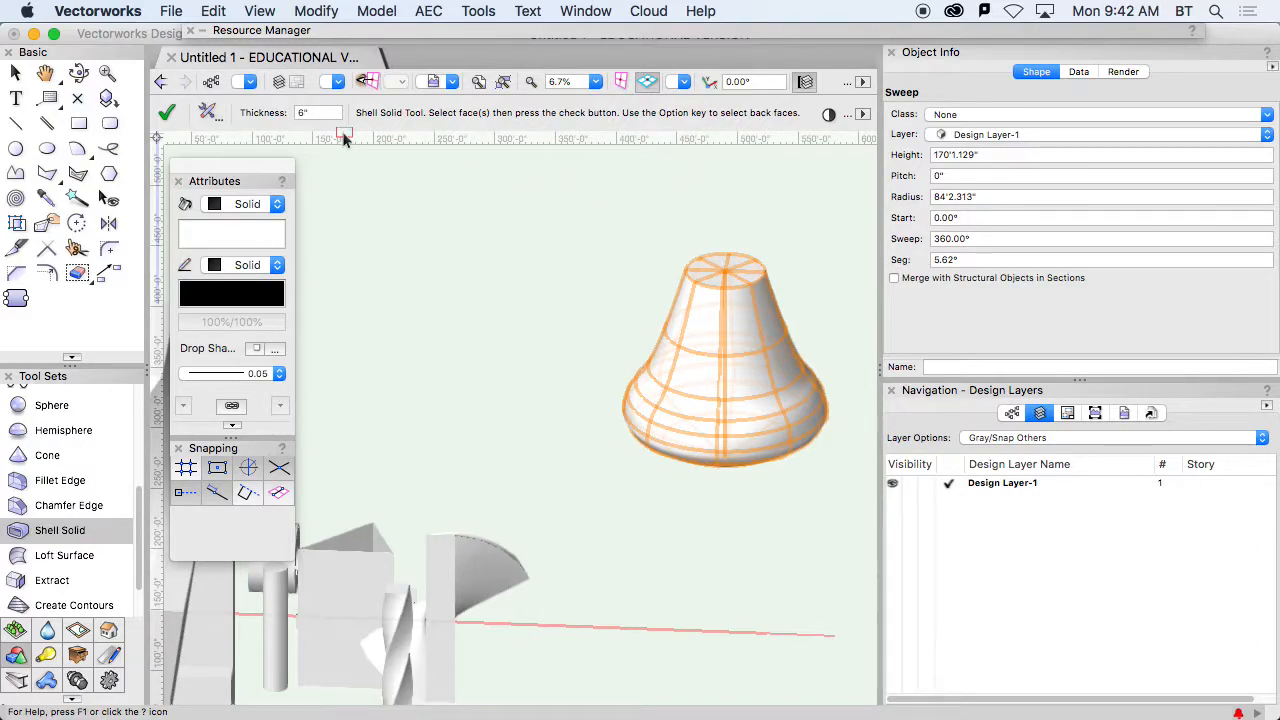
double_click(311, 112)
click(725, 278)
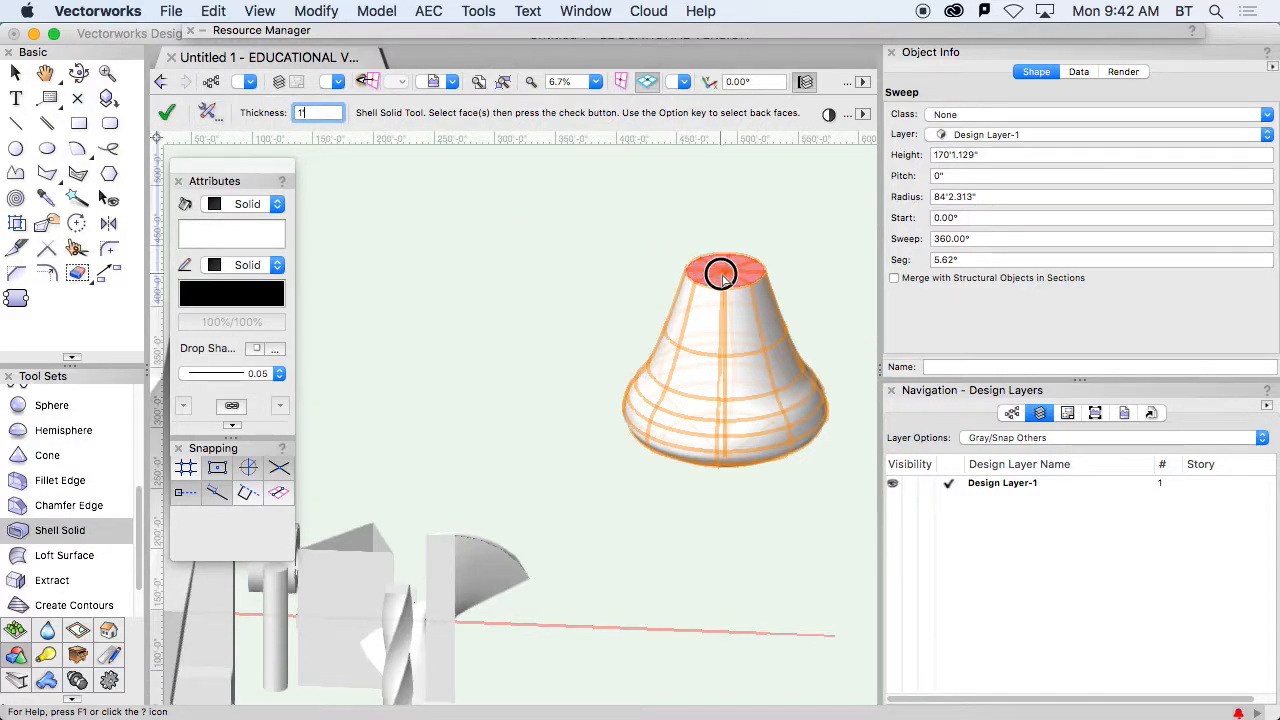
click(166, 112)
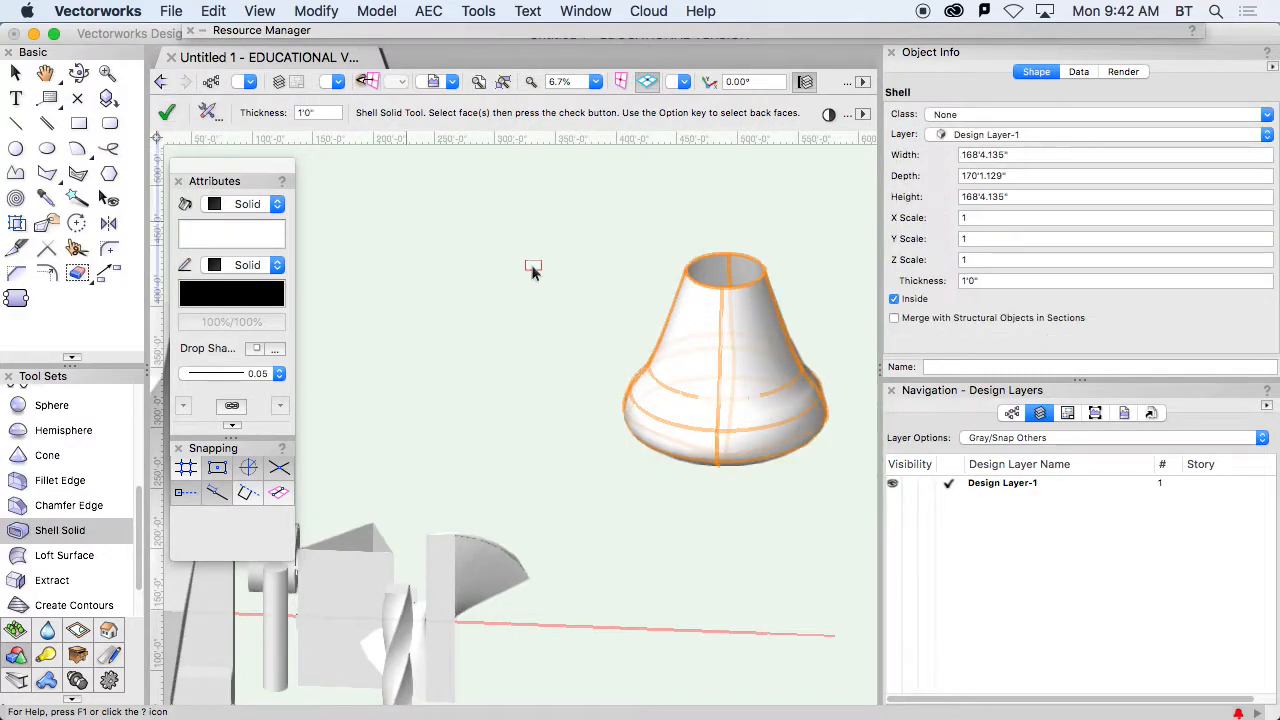
- Examine the hollowed bell-shaped shell from other angles and distances
super+middle_drag(757, 338, 768, 270)
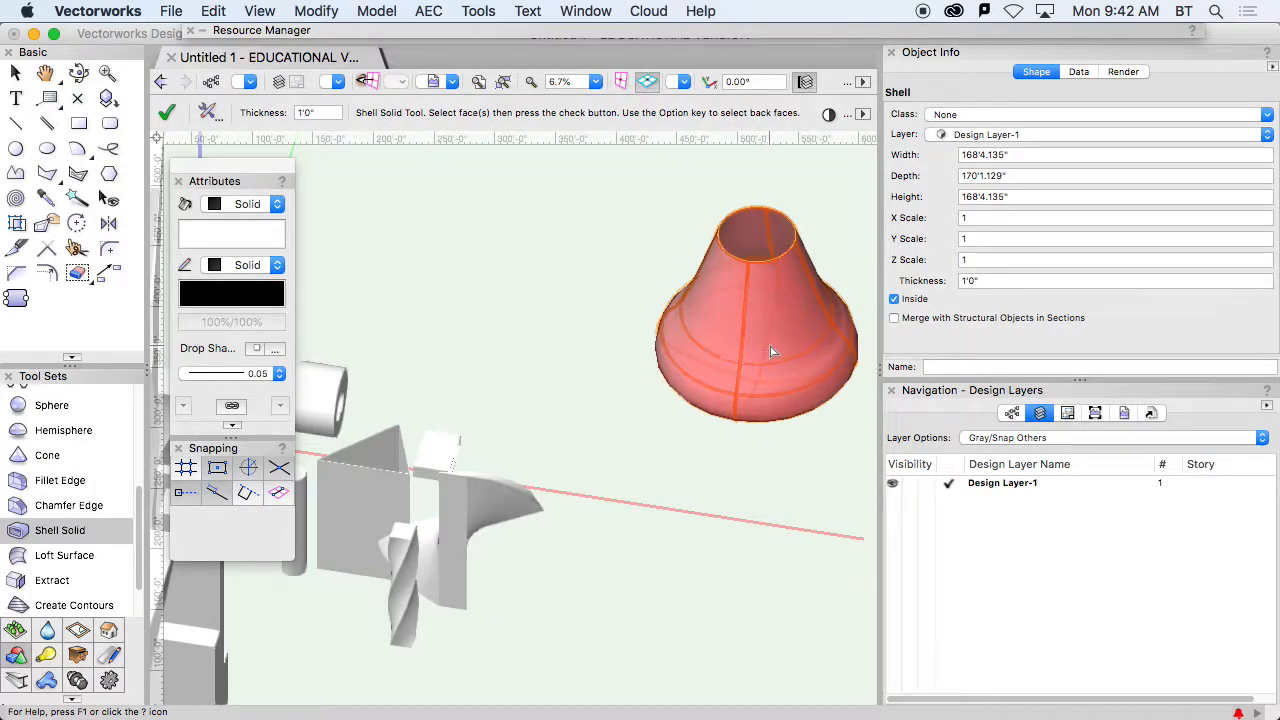
scroll(770, 351, down, 2)
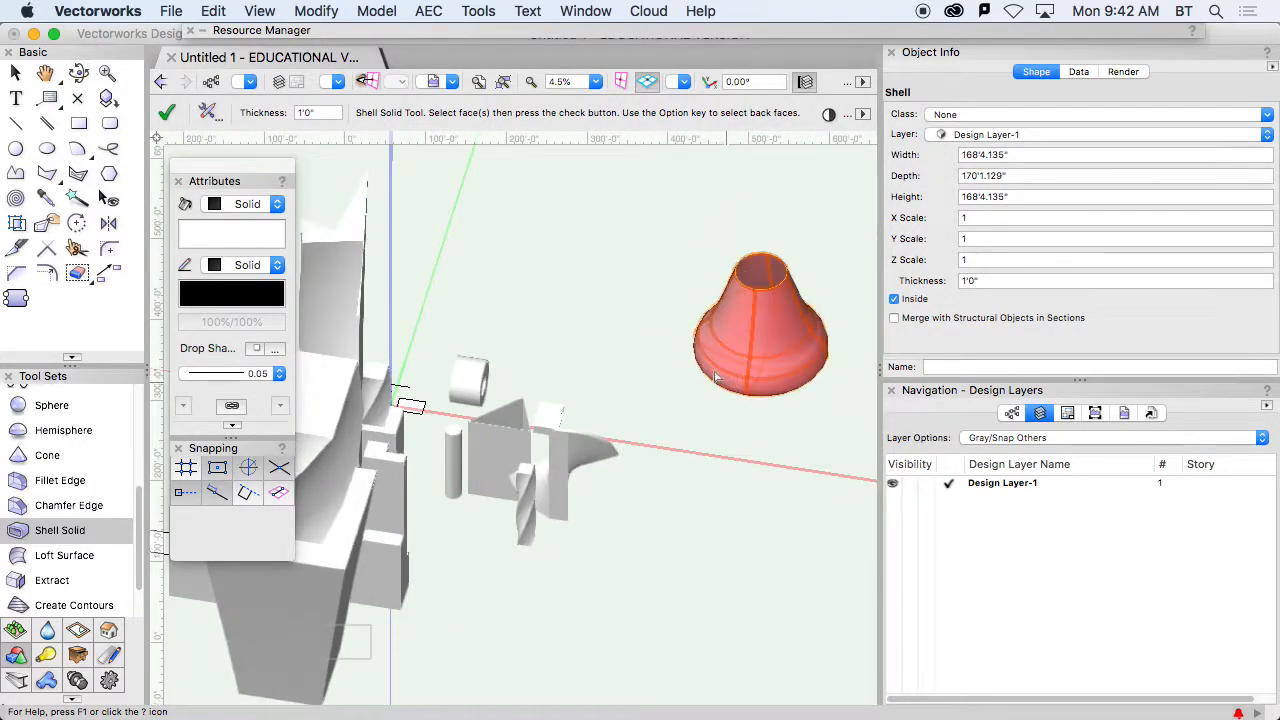
scroll(618, 315, up, 2)
key(h)
drag(543, 366, 441, 266)
middle_drag(441, 266, 361, 477)
mouse_move(684, 394)
ctrl+middle_down()
mouse_move(680, 440)
mouse_move(586, 600)
mouse_move(609, 417)
mouse_move(575, 33)
mouse_move(603, 174)
mouse_move(380, 479)
ctrl+middle_up()
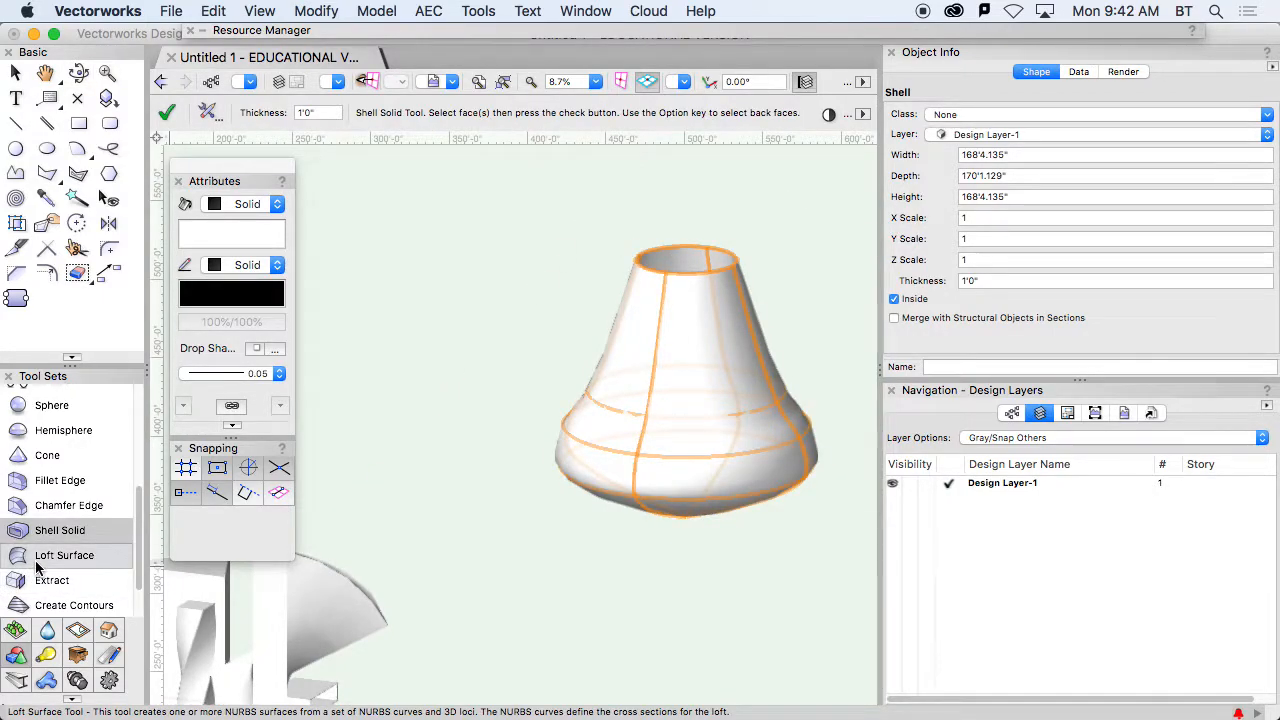
- Create a square box about 141'7" on each side and 55'5" high in the empty space above the smaller masses
click(60, 482)
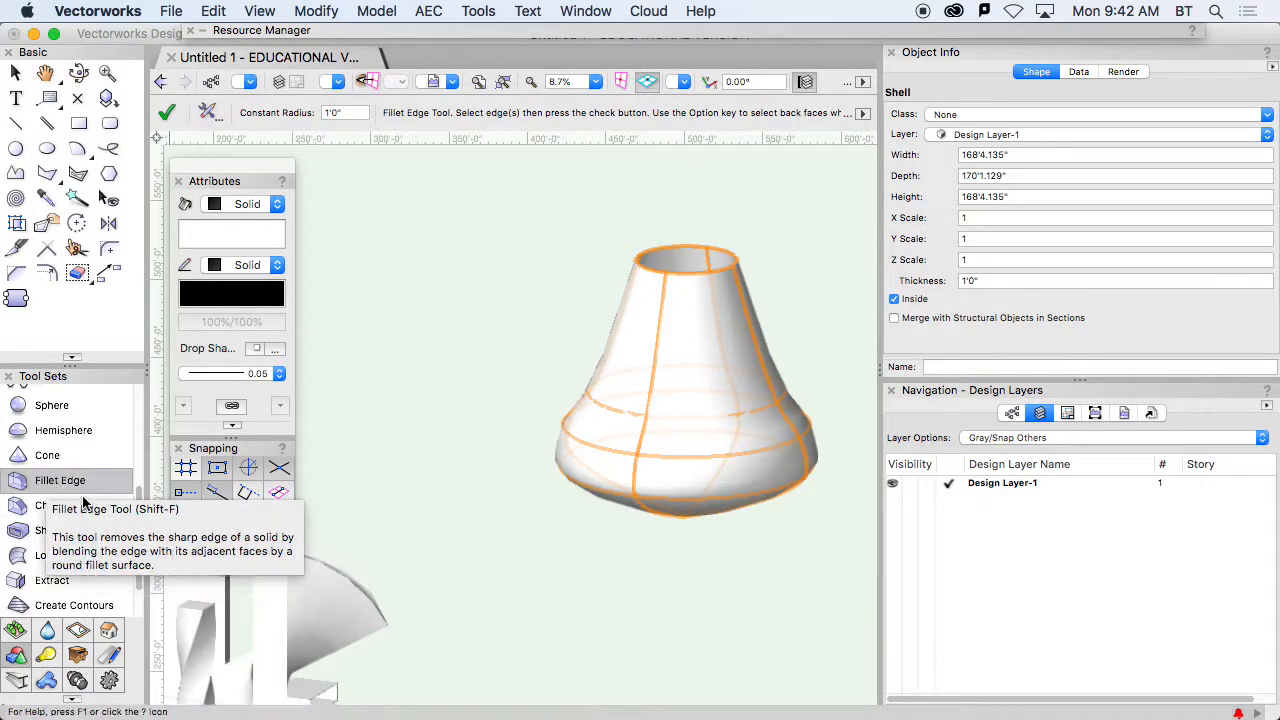
middle_drag(326, 493, 665, 381)
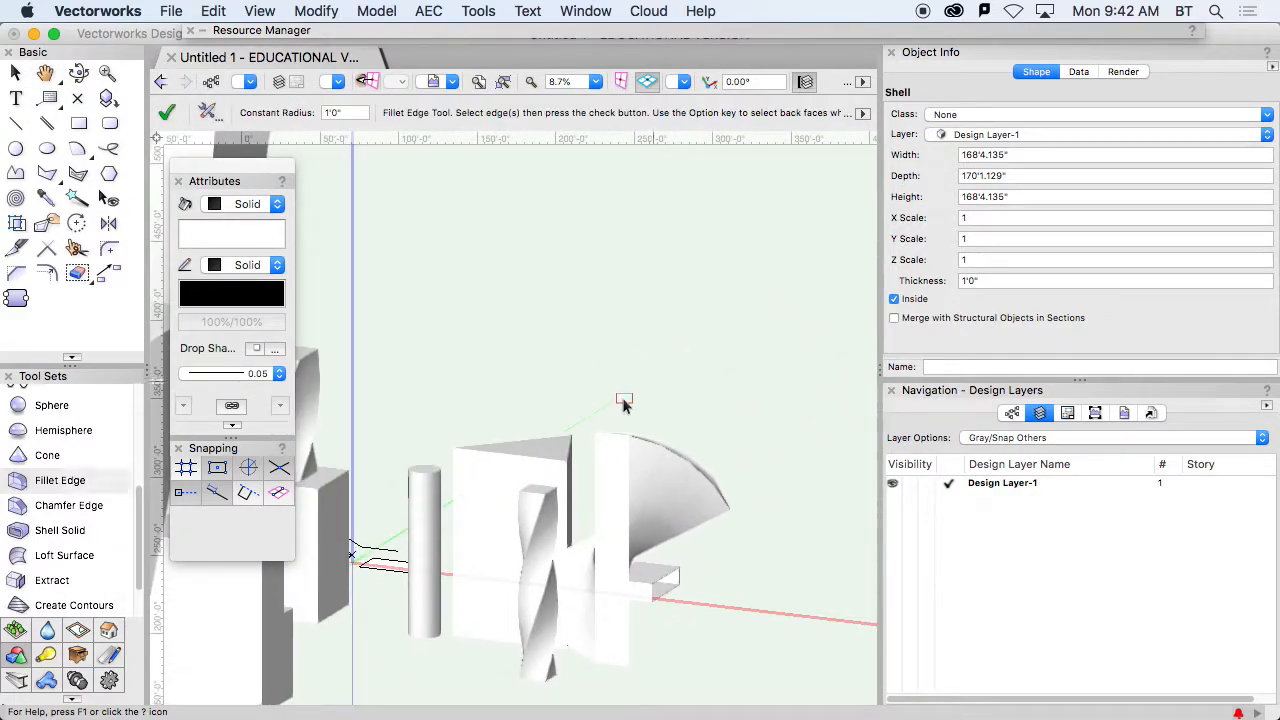
scroll(520, 462, up, 5)
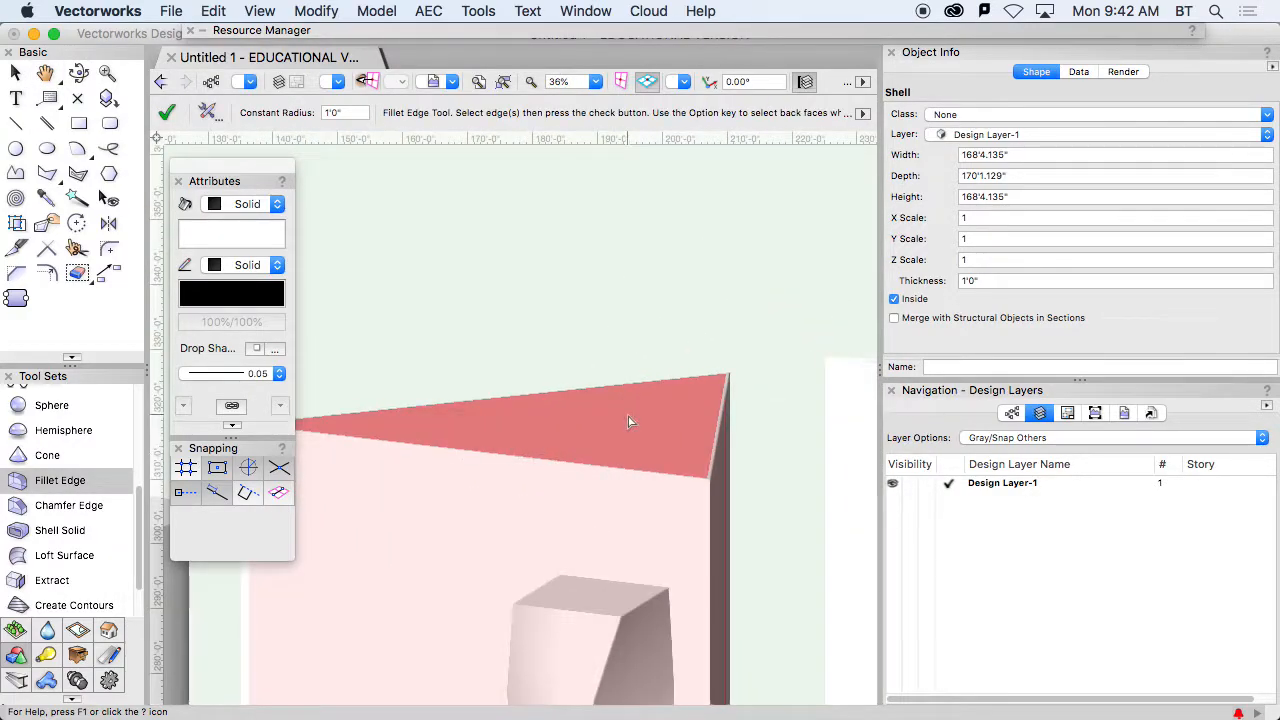
scroll(578, 472, down, 5)
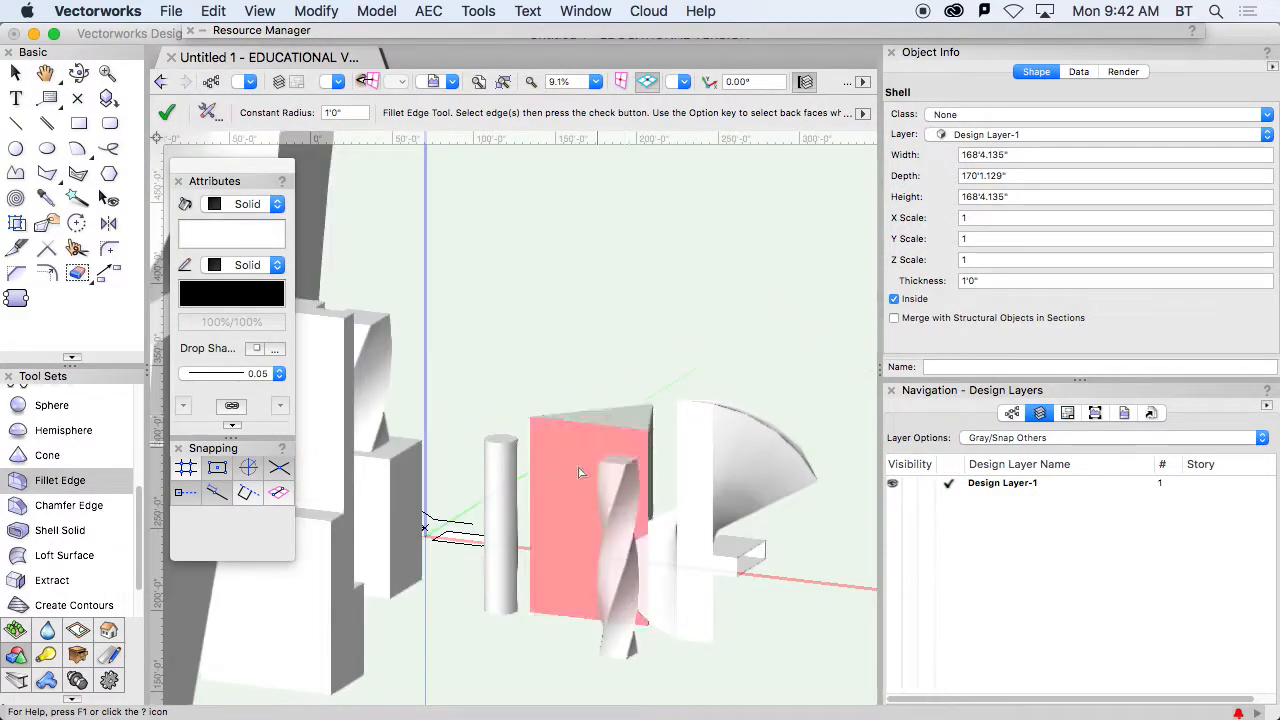
key(4)
click(560, 338)
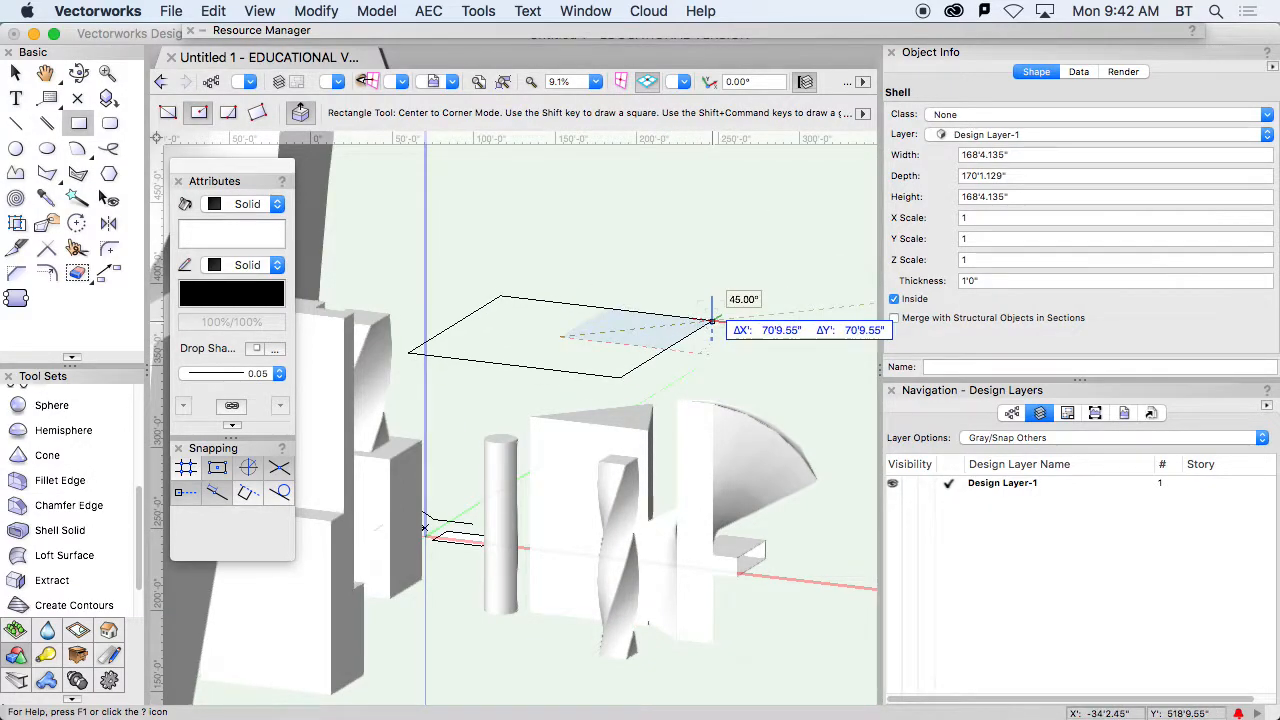
click(712, 320)
drag(628, 346, 608, 240)
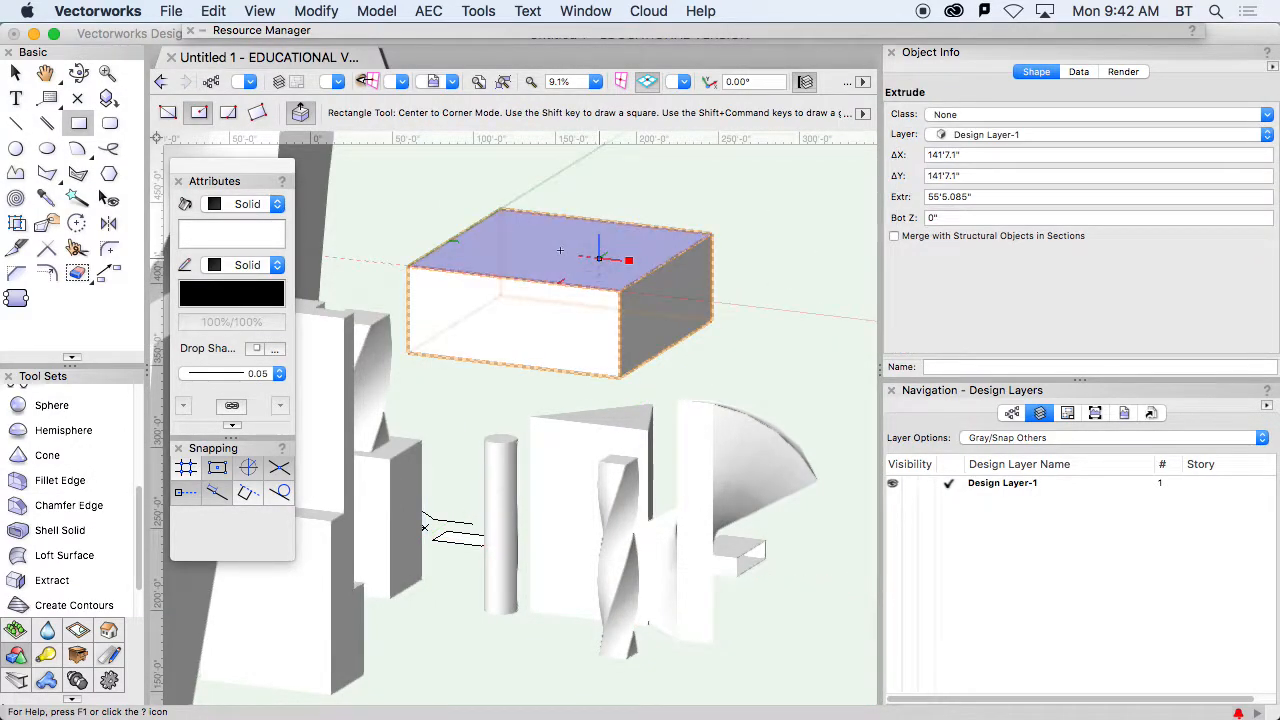
- Fillet the edges around the new box's top face with a constant radius of 1'0" and inspect the rounding up close
click(57, 480)
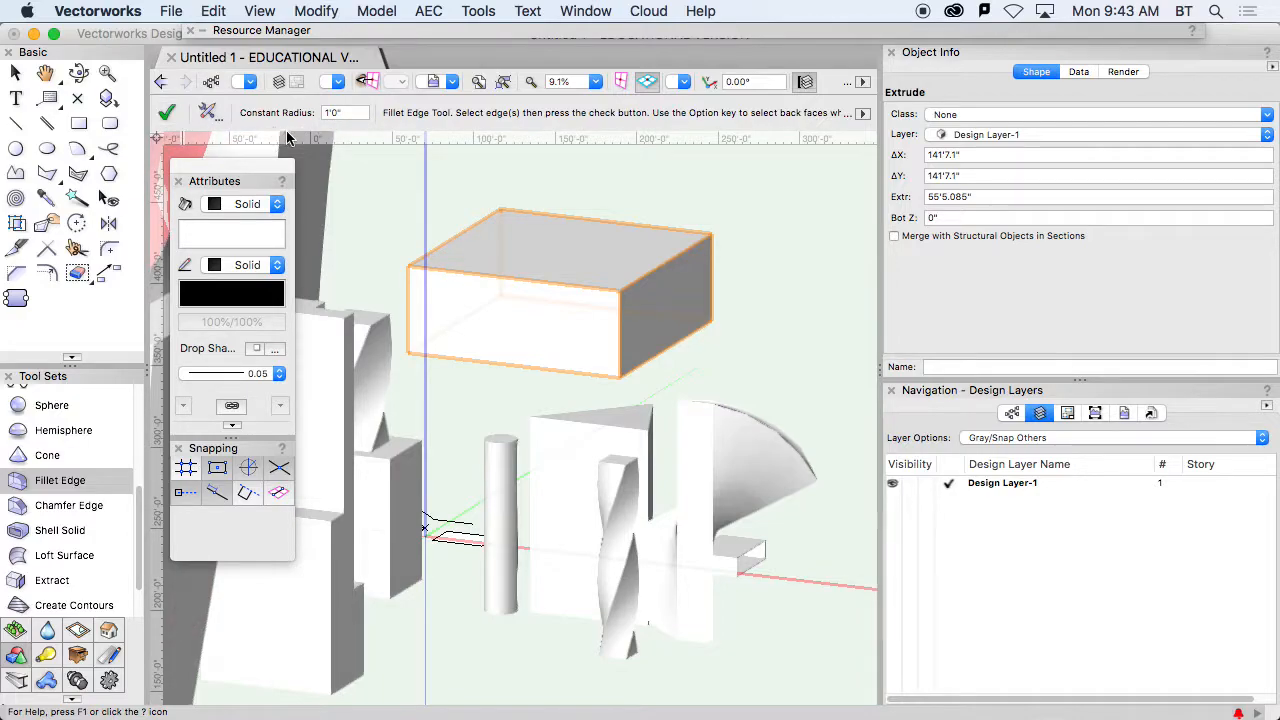
click(210, 114)
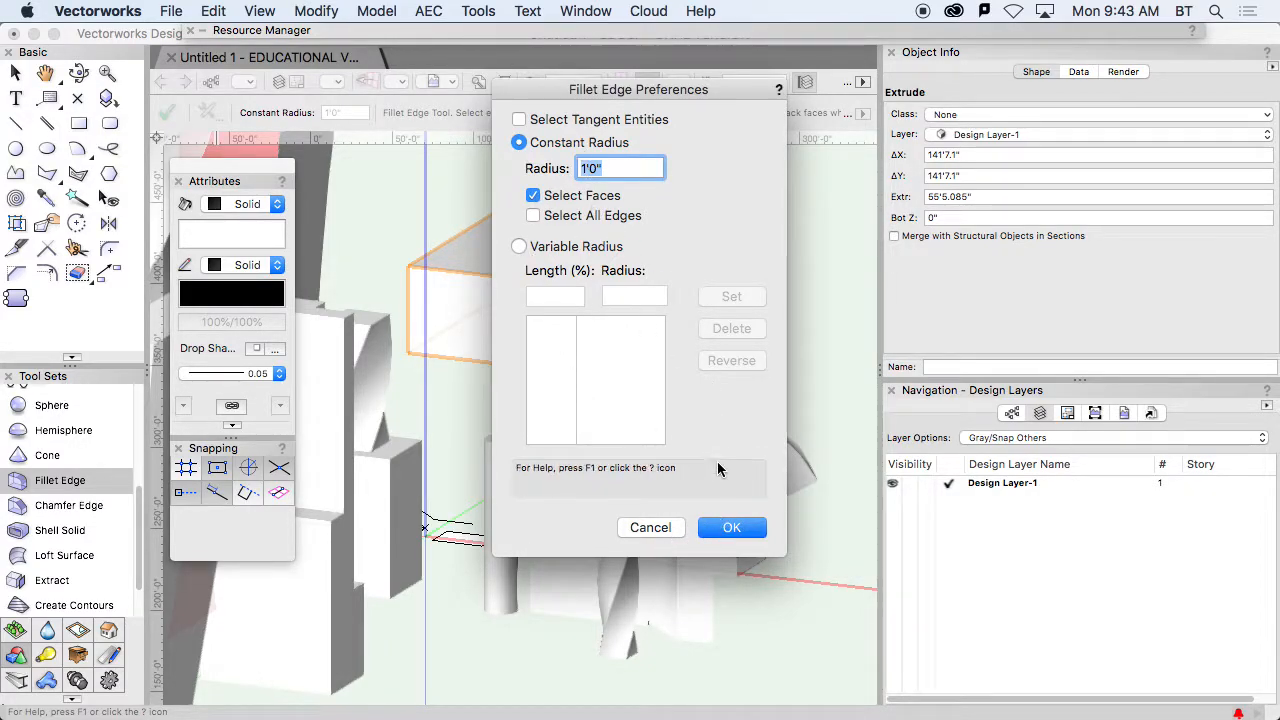
click(731, 527)
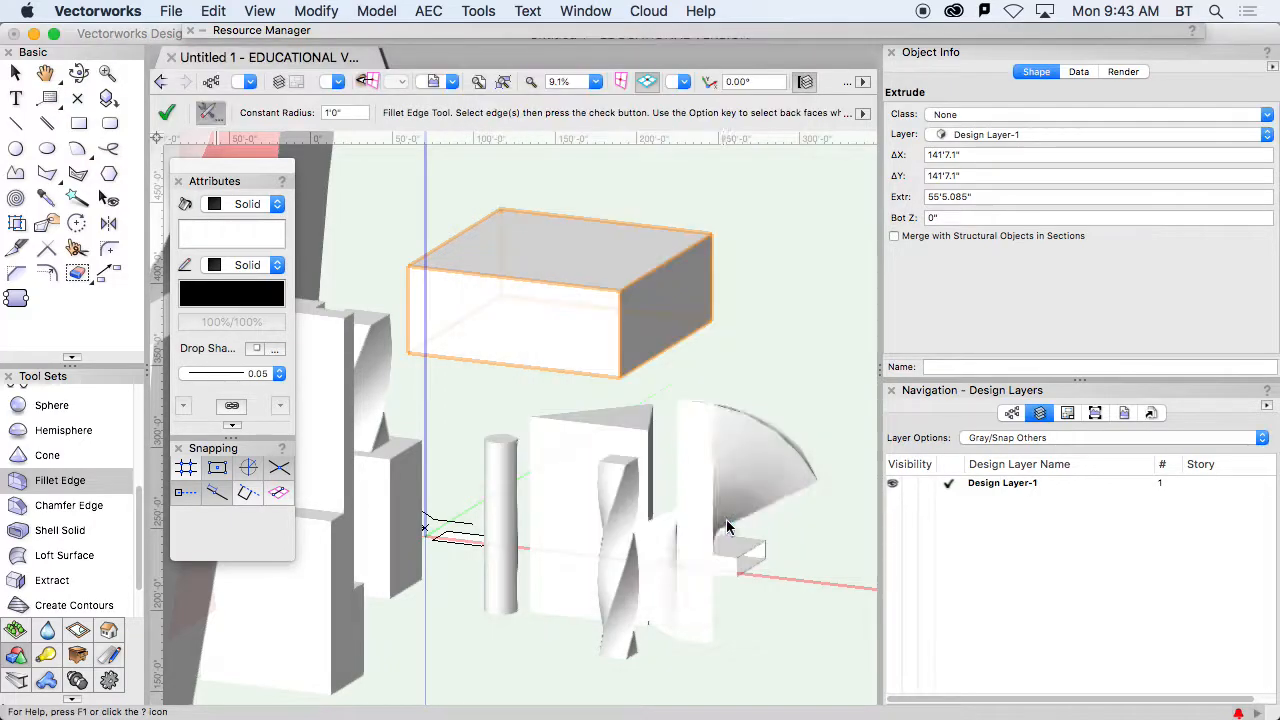
click(588, 266)
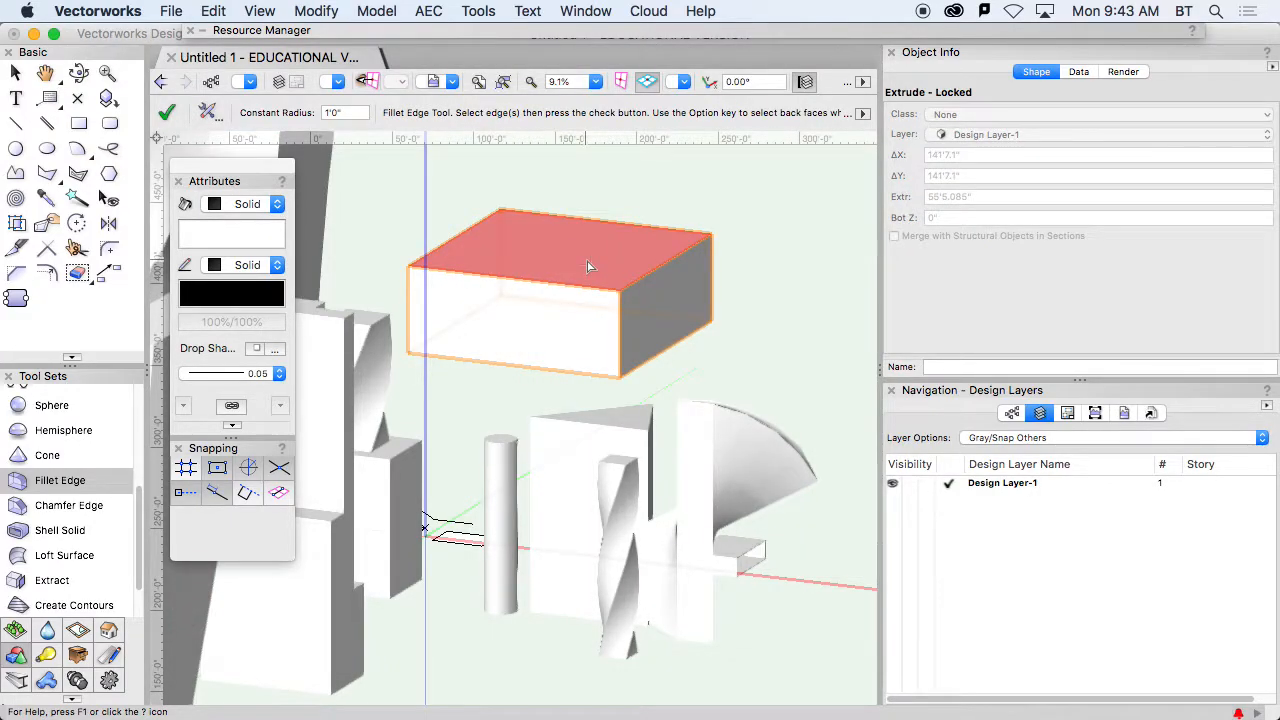
click(166, 118)
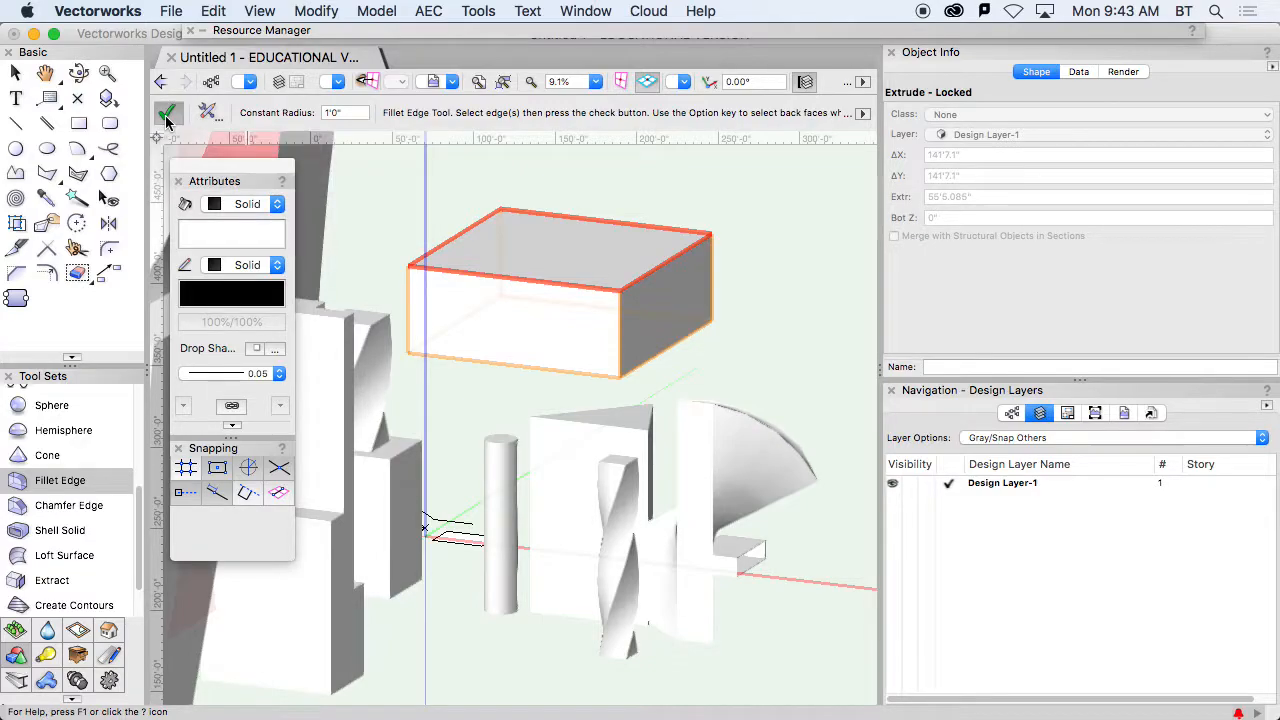
scroll(575, 277, up, 5)
scroll(650, 450, down, 2)
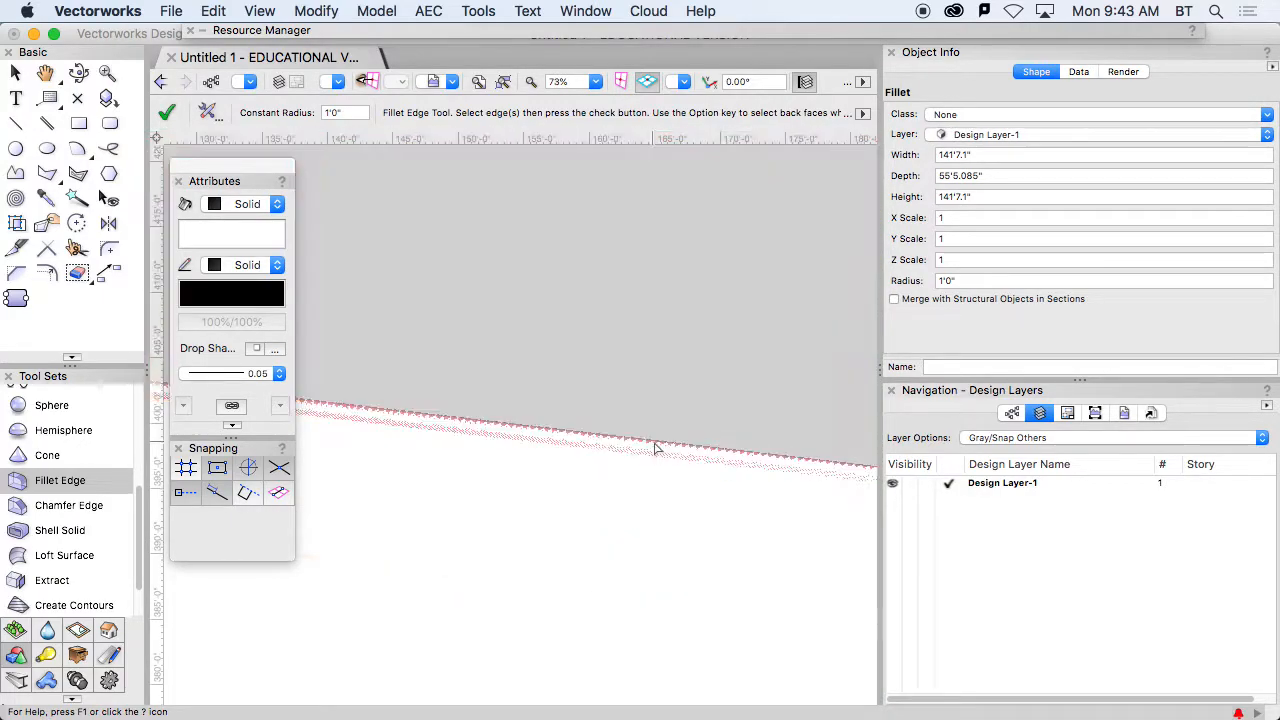
scroll(652, 458, up, 6)
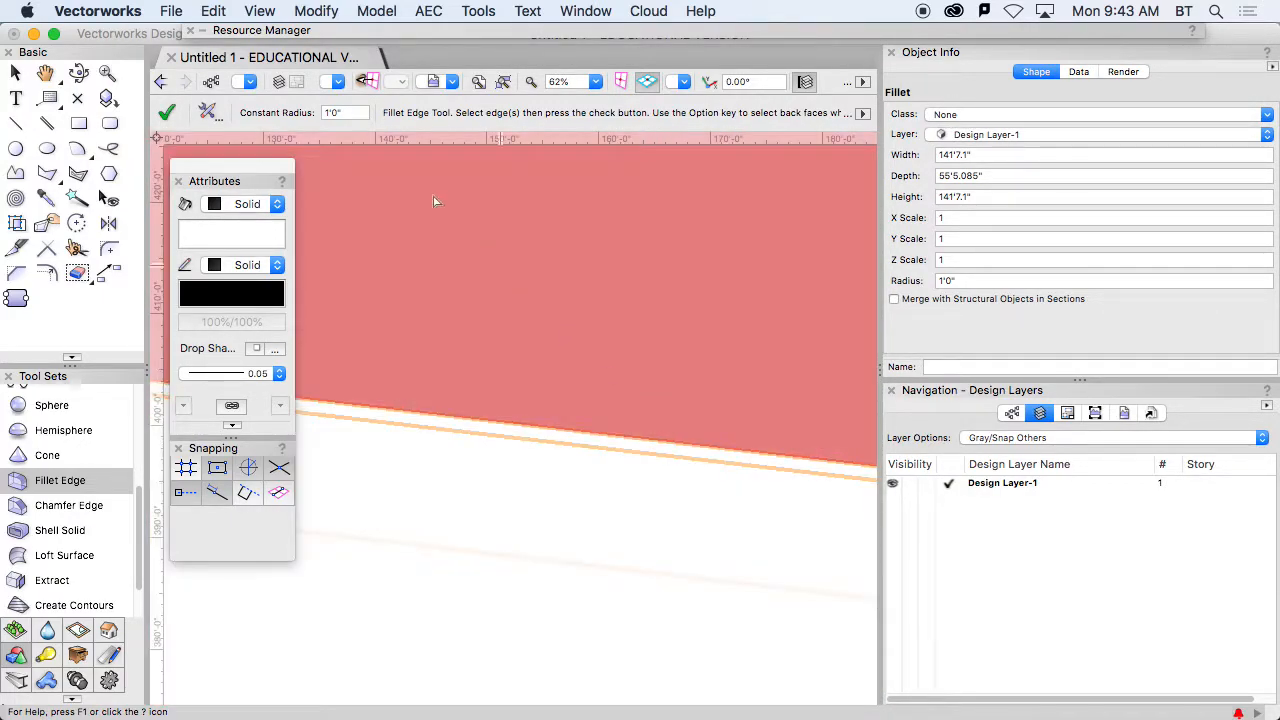
scroll(615, 387, down, 10)
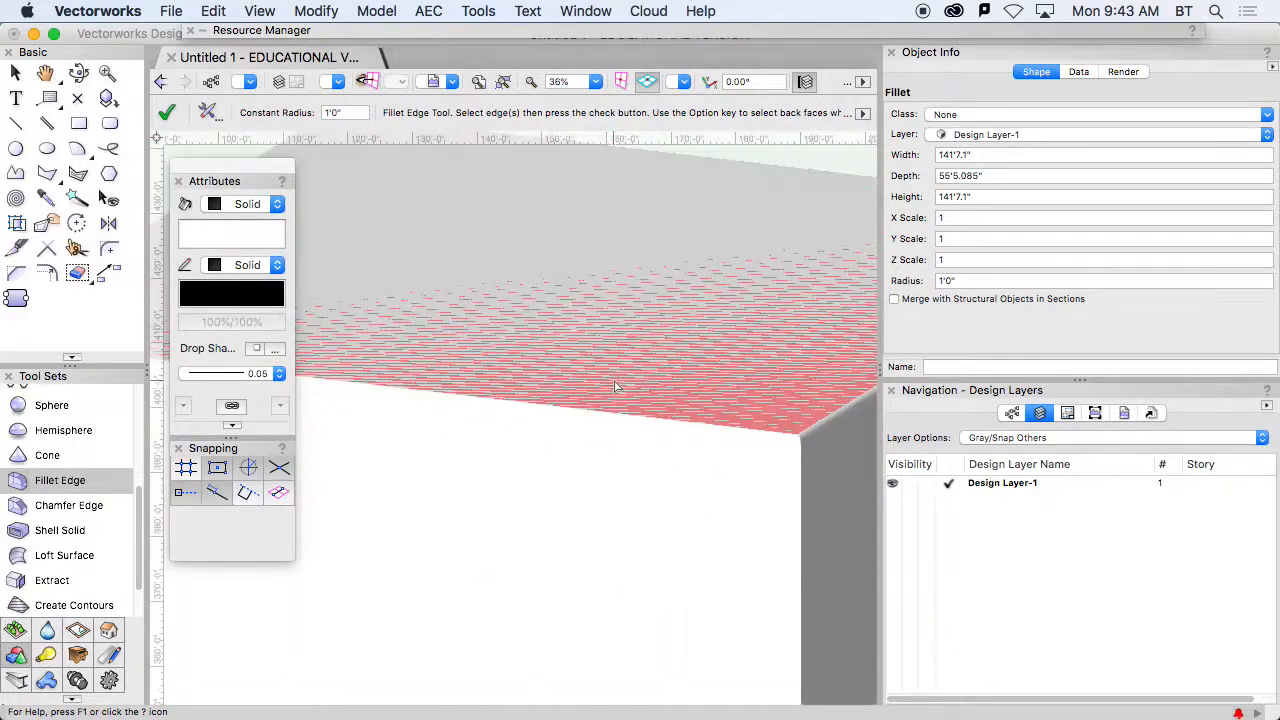
- Set the fillet's constant radius to 5' and try to fillet the already rounded top face of the box
click(352, 113)
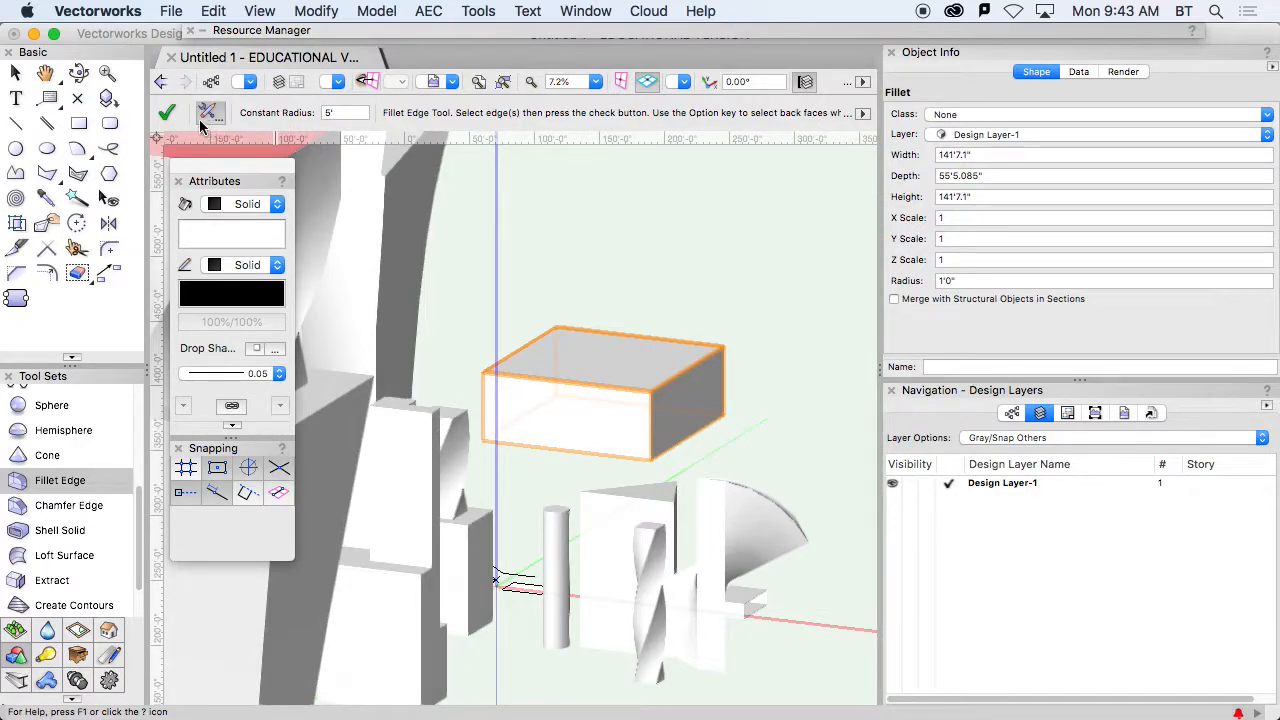
click(167, 113)
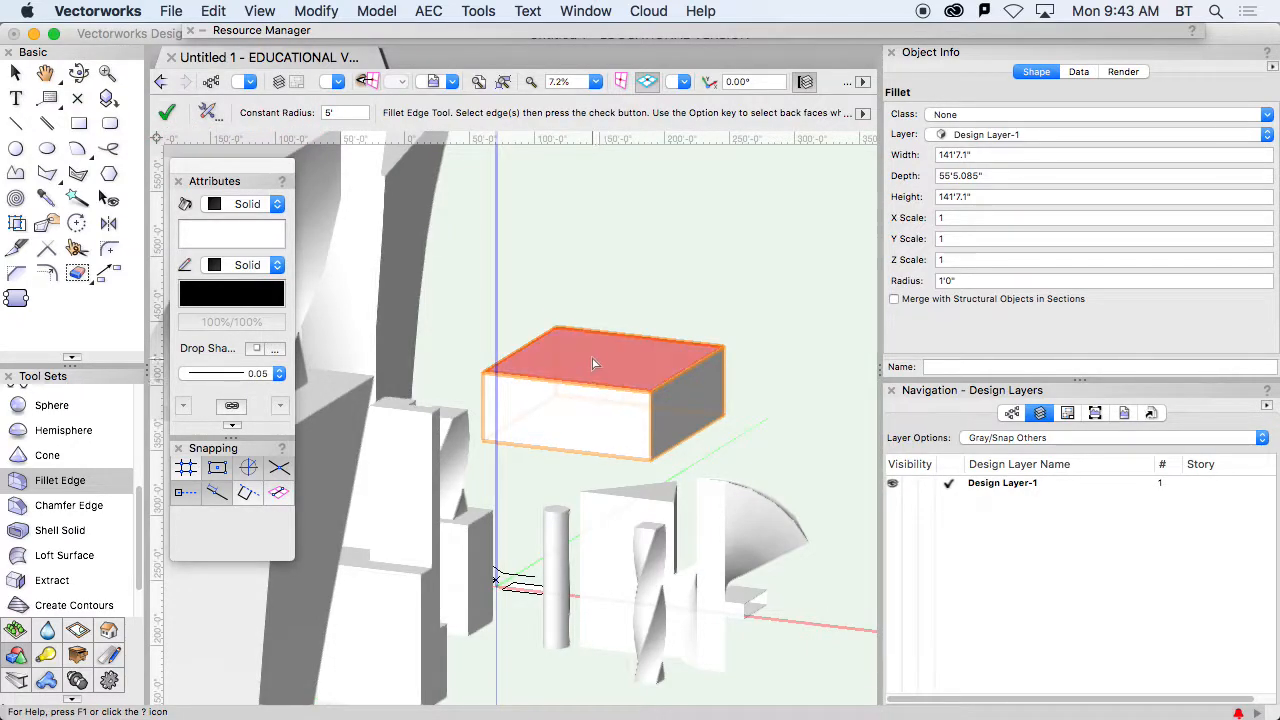
click(166, 113)
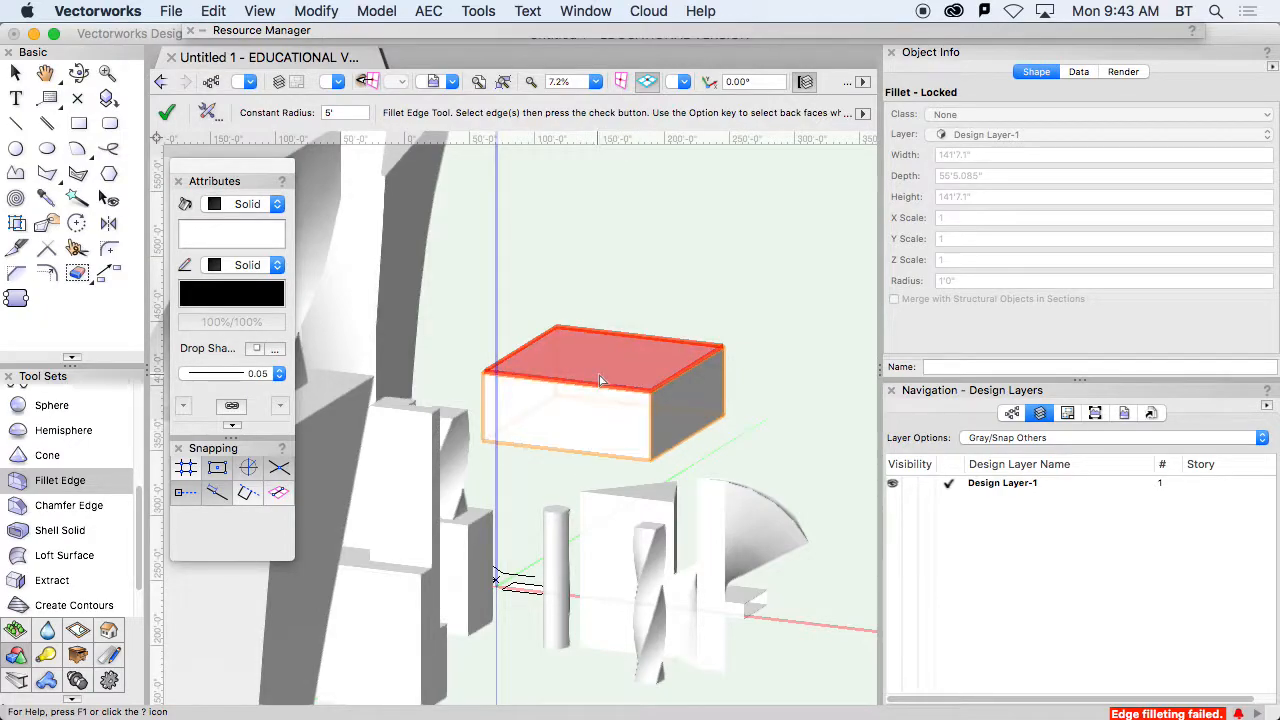
scroll(600, 380, up, 5)
scroll(600, 380, down, 4)
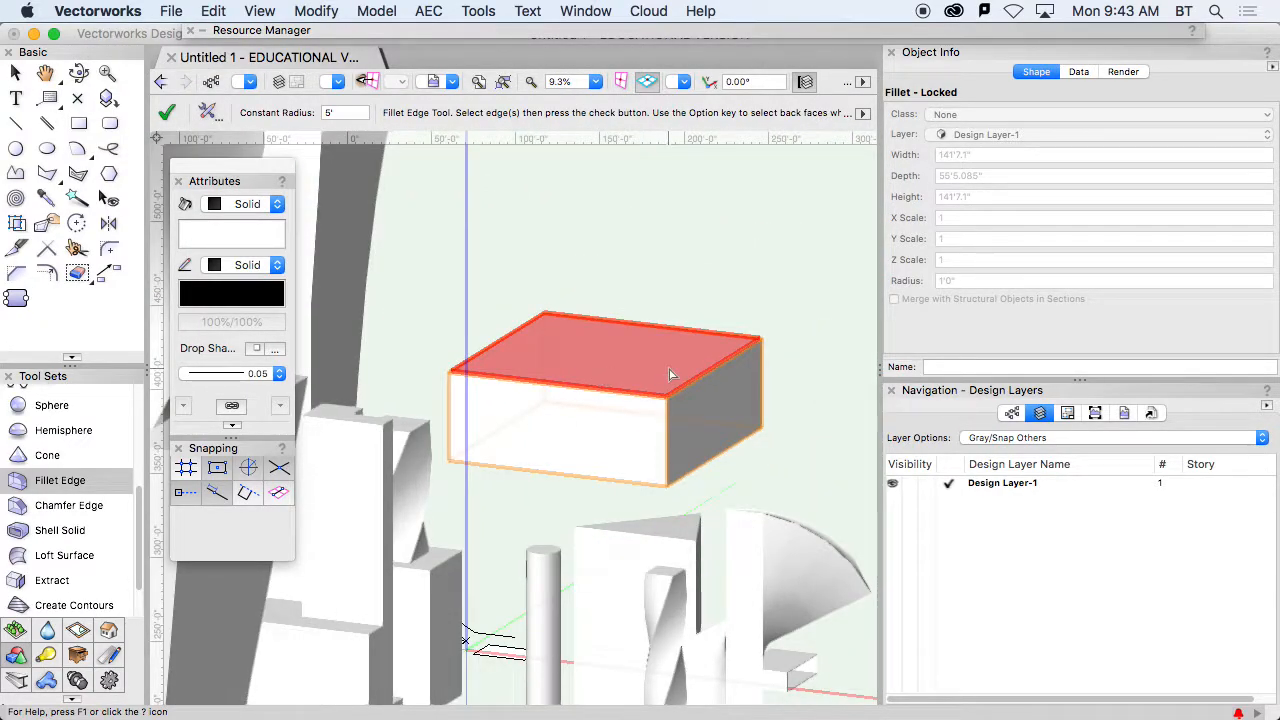
click(664, 245)
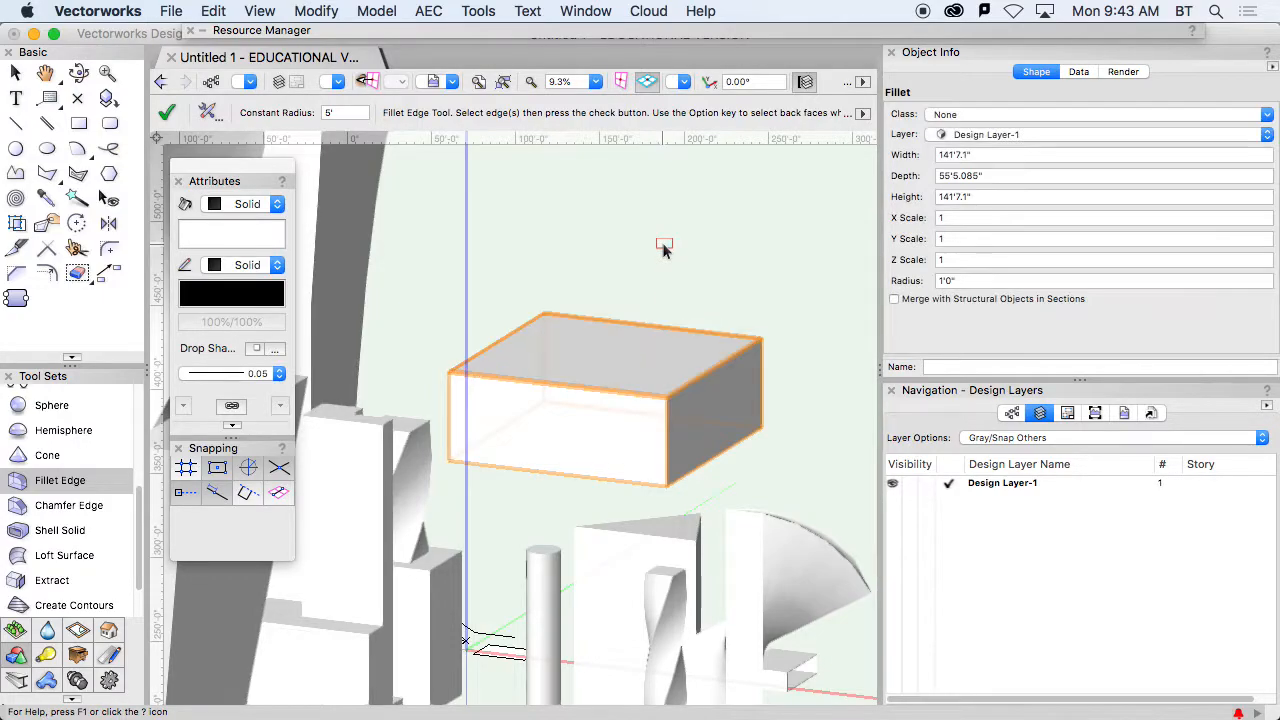
- Undo the box's 1'0" fillet and fillet the edges around its top face with the 5' radius instead
key(super+z)
click(654, 286)
scroll(646, 286, up, 5)
scroll(645, 289, down, 3)
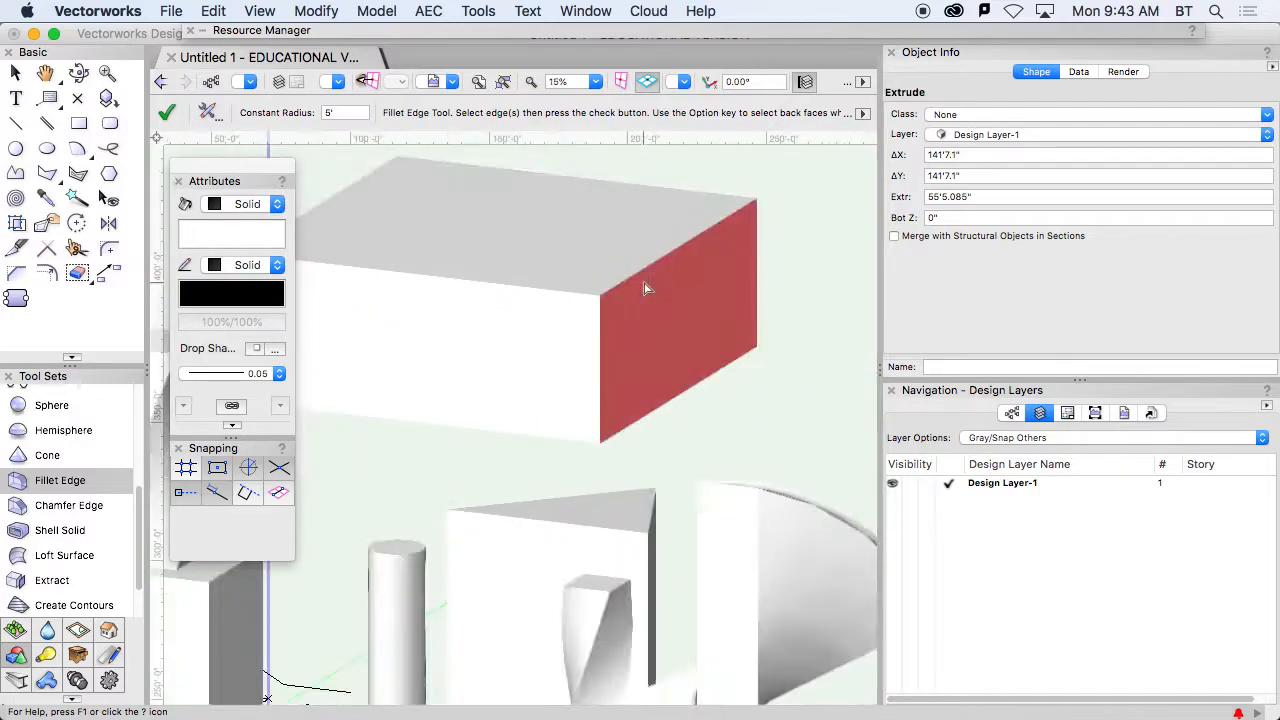
click(457, 223)
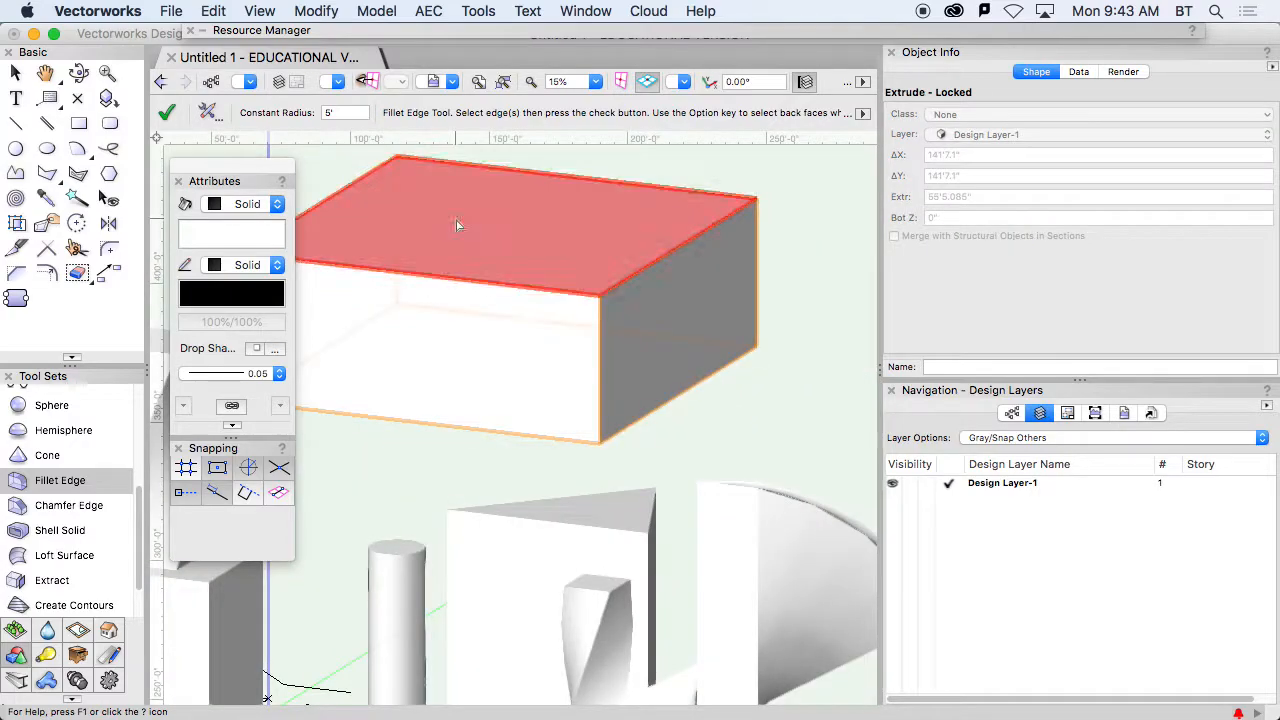
click(168, 114)
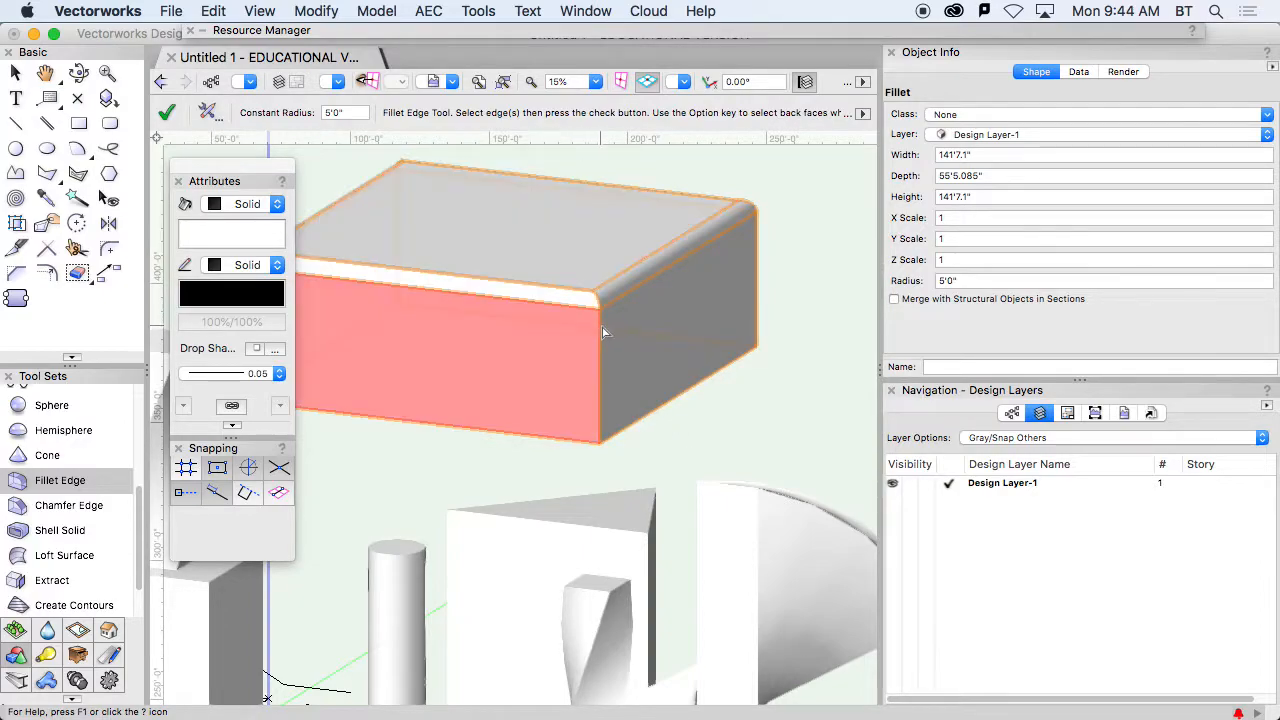
- Set up the Chamfer Edge tool with face selection enabled and a setback of 5'
scroll(606, 333, down, 2)
click(575, 343)
middle_drag(530, 357, 790, 287)
click(790, 287)
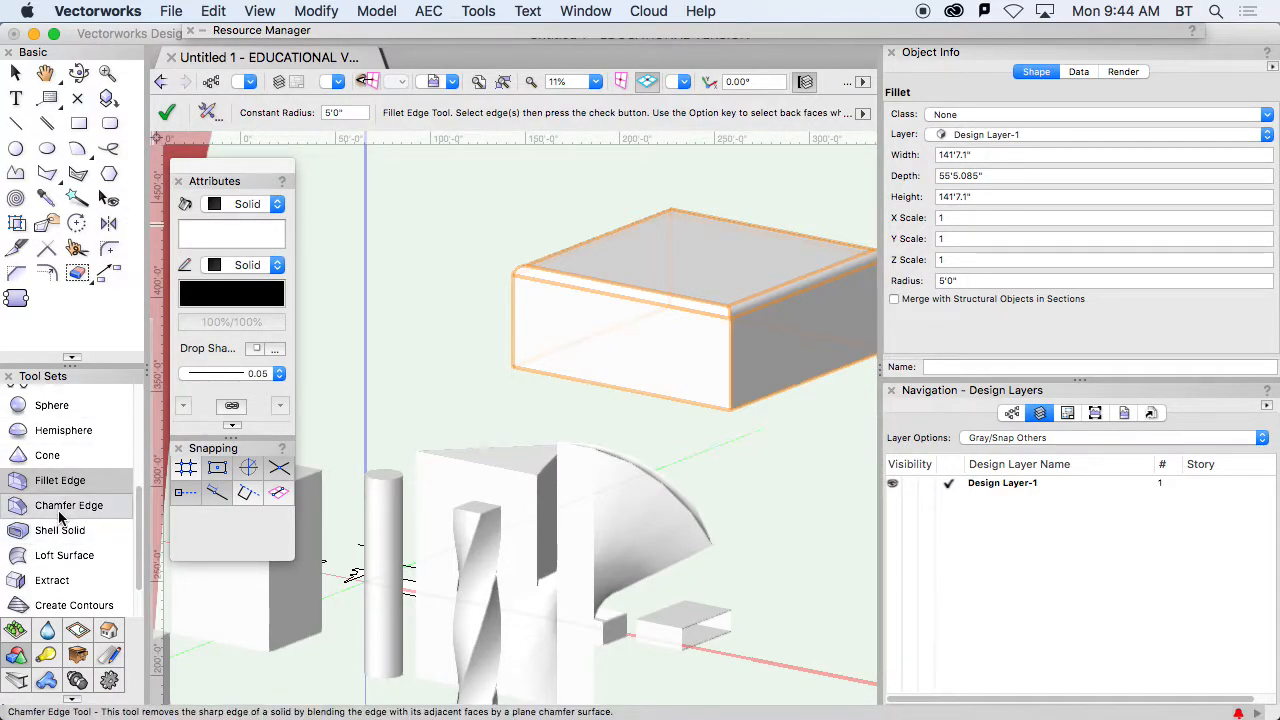
click(55, 507)
click(207, 112)
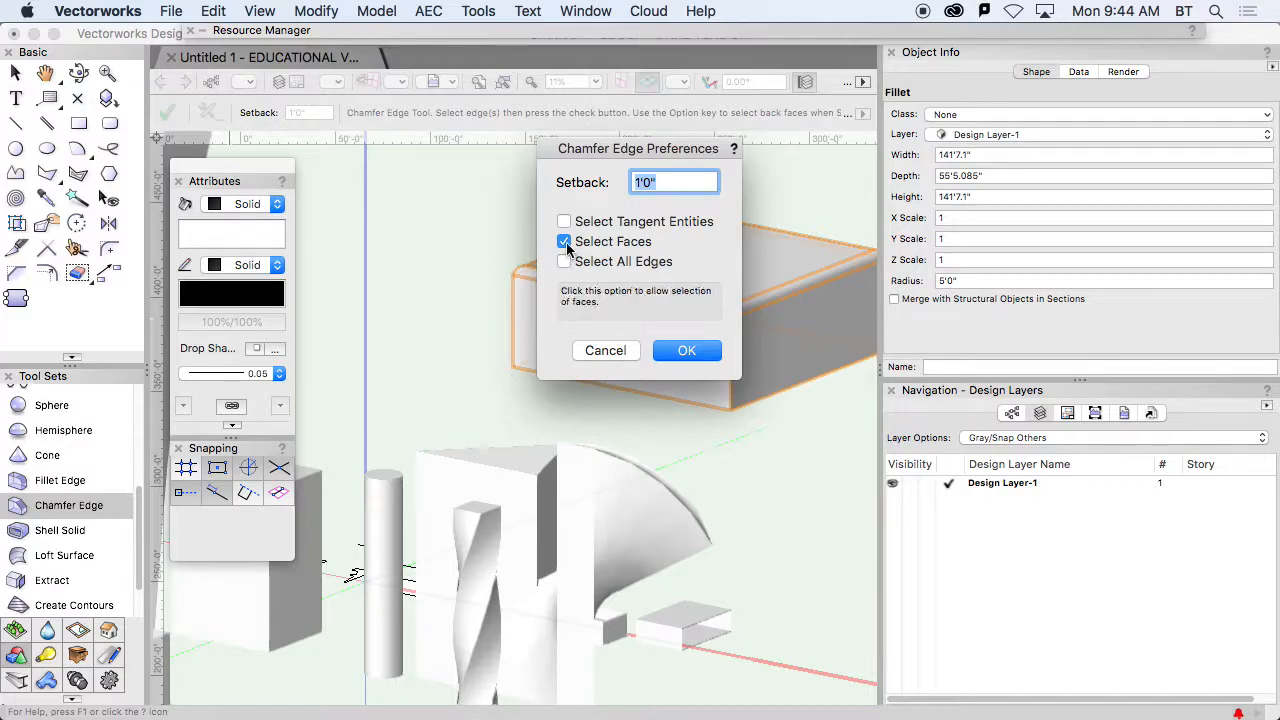
click(687, 351)
click(322, 112)
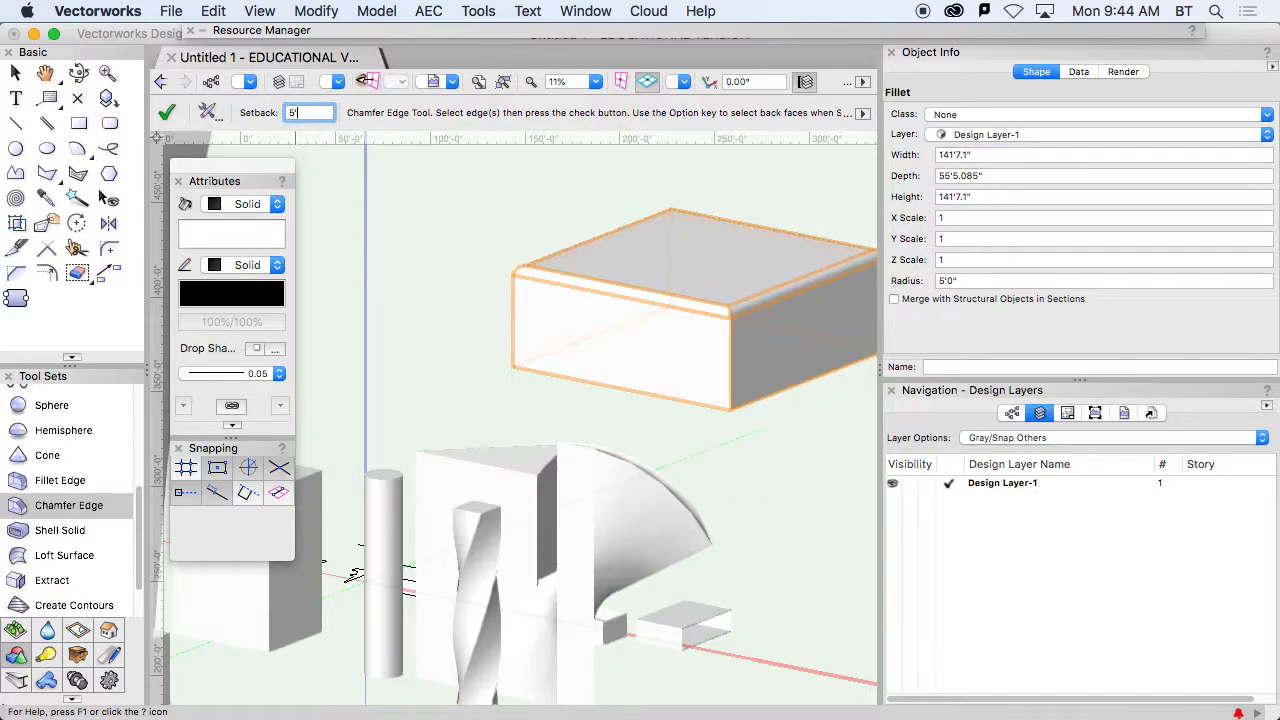
- Chamfer the edges around the filleted box's front side face and inspect the chamfered corner up close
click(634, 363)
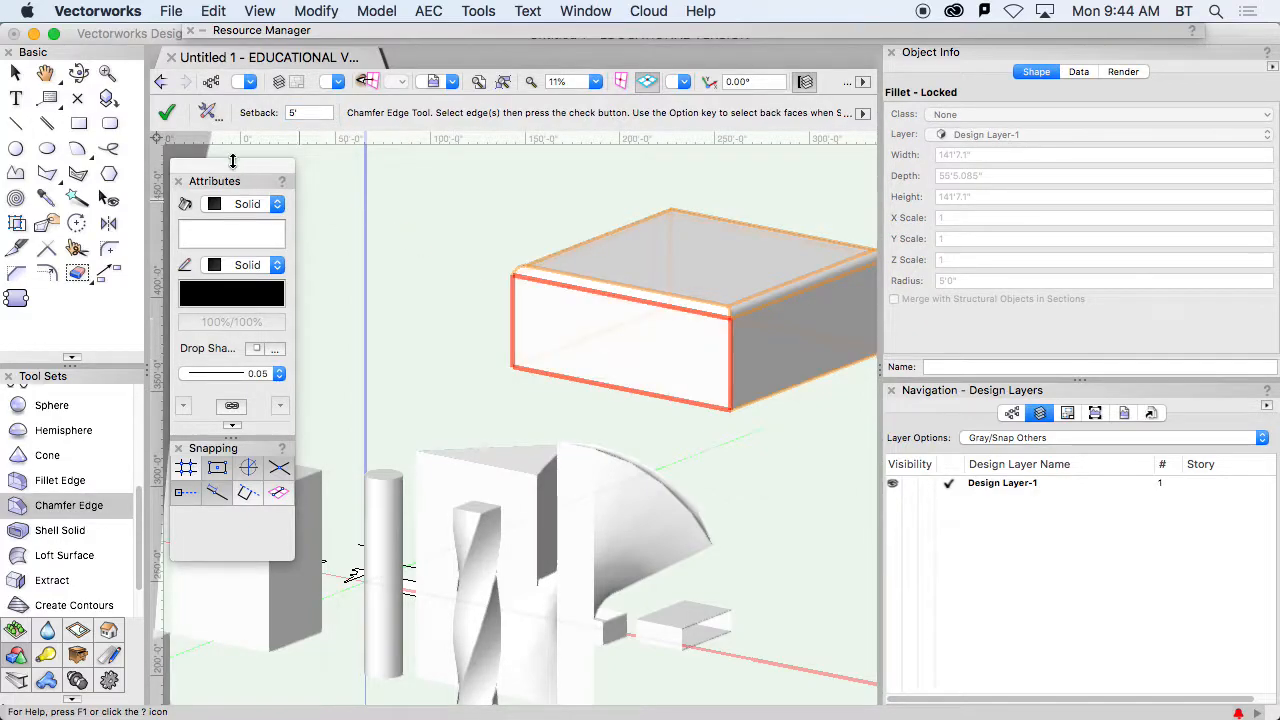
click(169, 115)
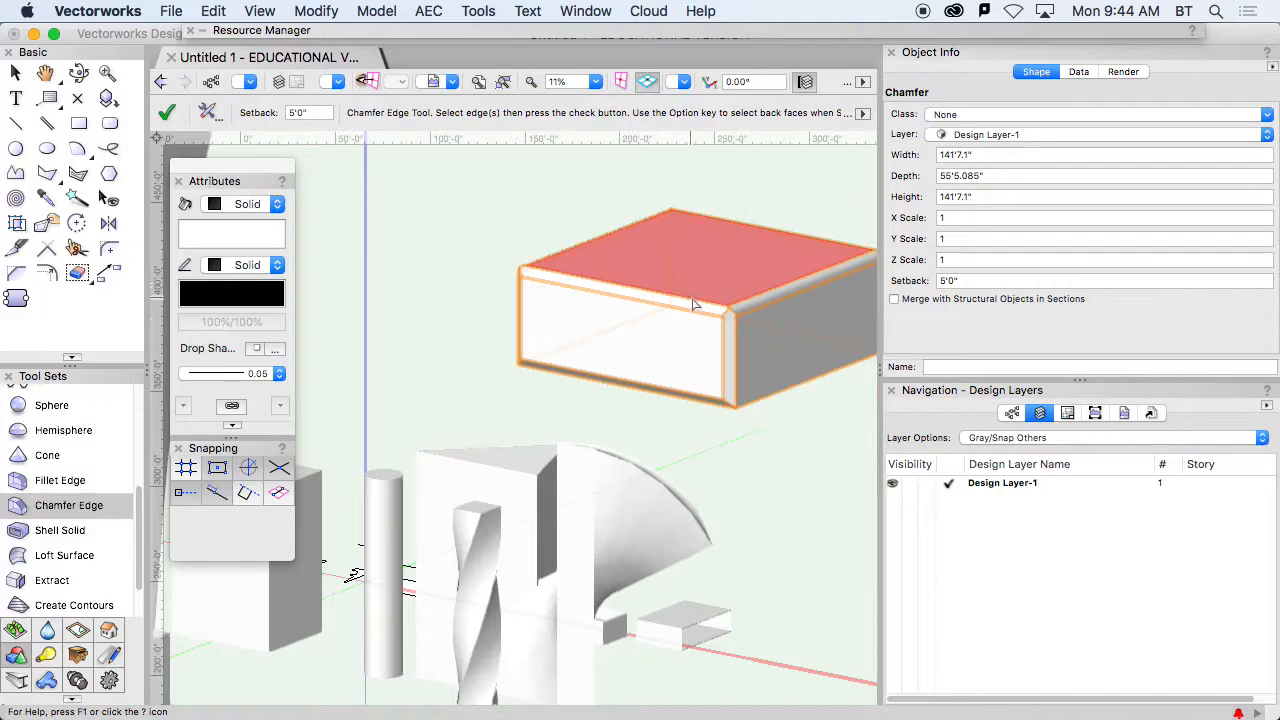
scroll(706, 307, down, 3)
scroll(715, 318, up, 6)
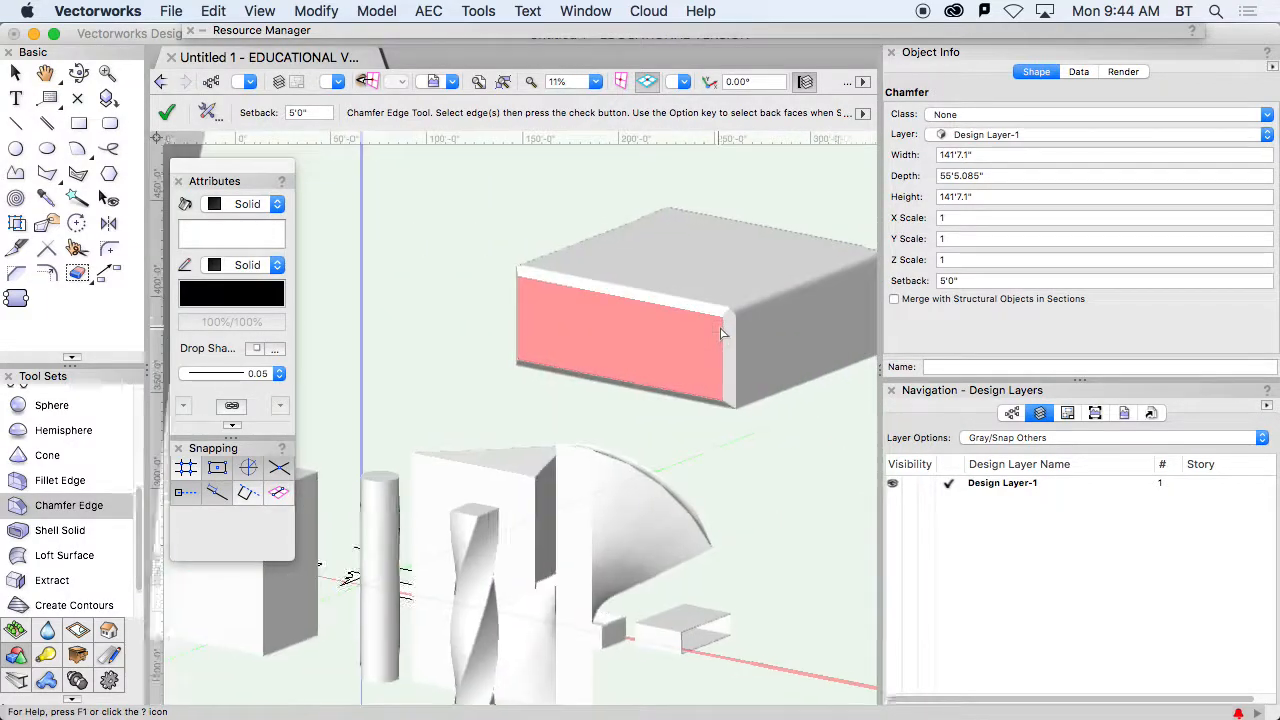
scroll(723, 328, up, 3)
shift+middle_drag(745, 308, 509, 229)
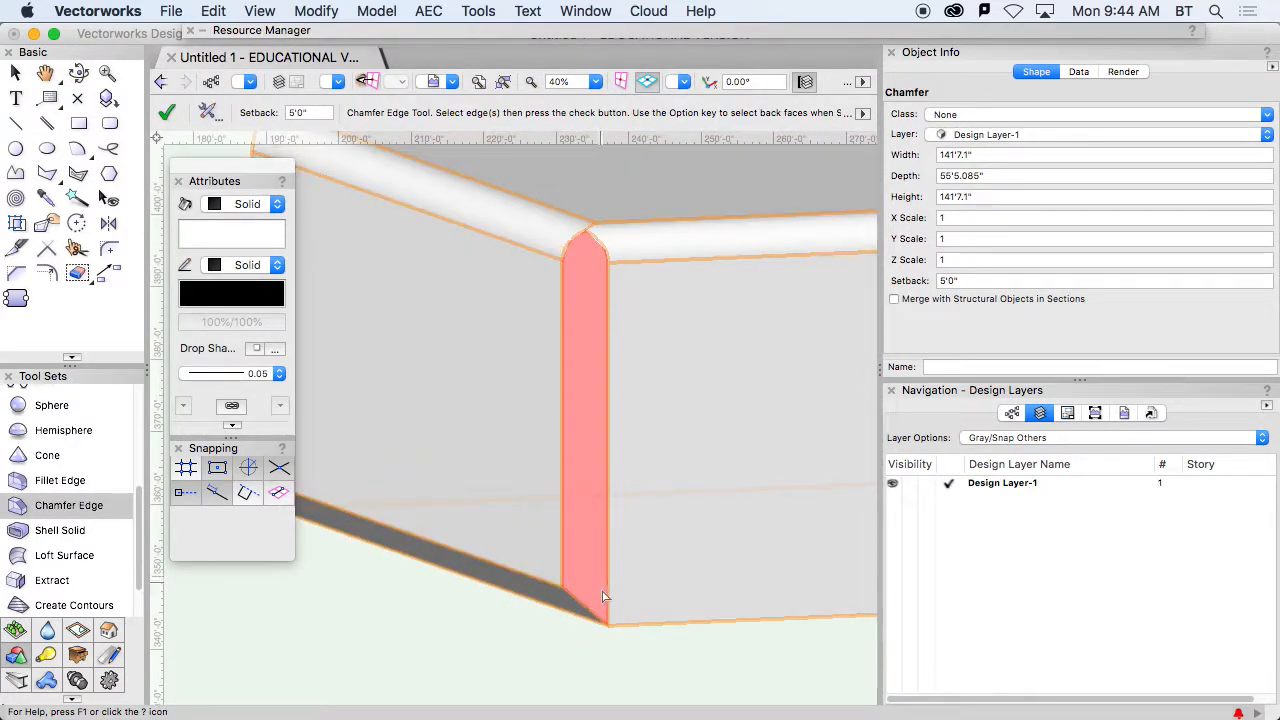
scroll(590, 347, down, 5)
middle_drag(684, 382, 588, 384)
- Switch back to Fillet Edge and undo both the chamfer and the top-face fillet on the large box
click(60, 481)
key(super+z)
key(super+z)
key(super+z)
key(super+z)
key(super+z)
key(super+z)
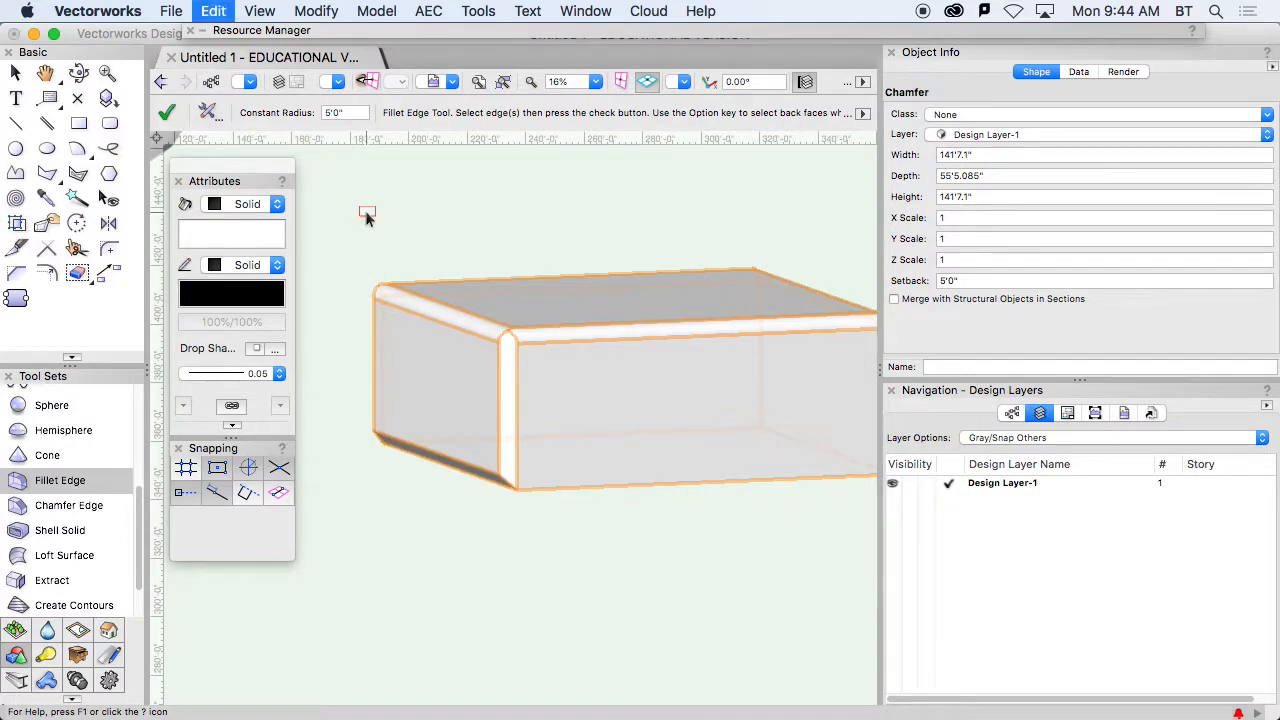
key(super+z)
key(super+z)
key(super+z)
key(super+z)
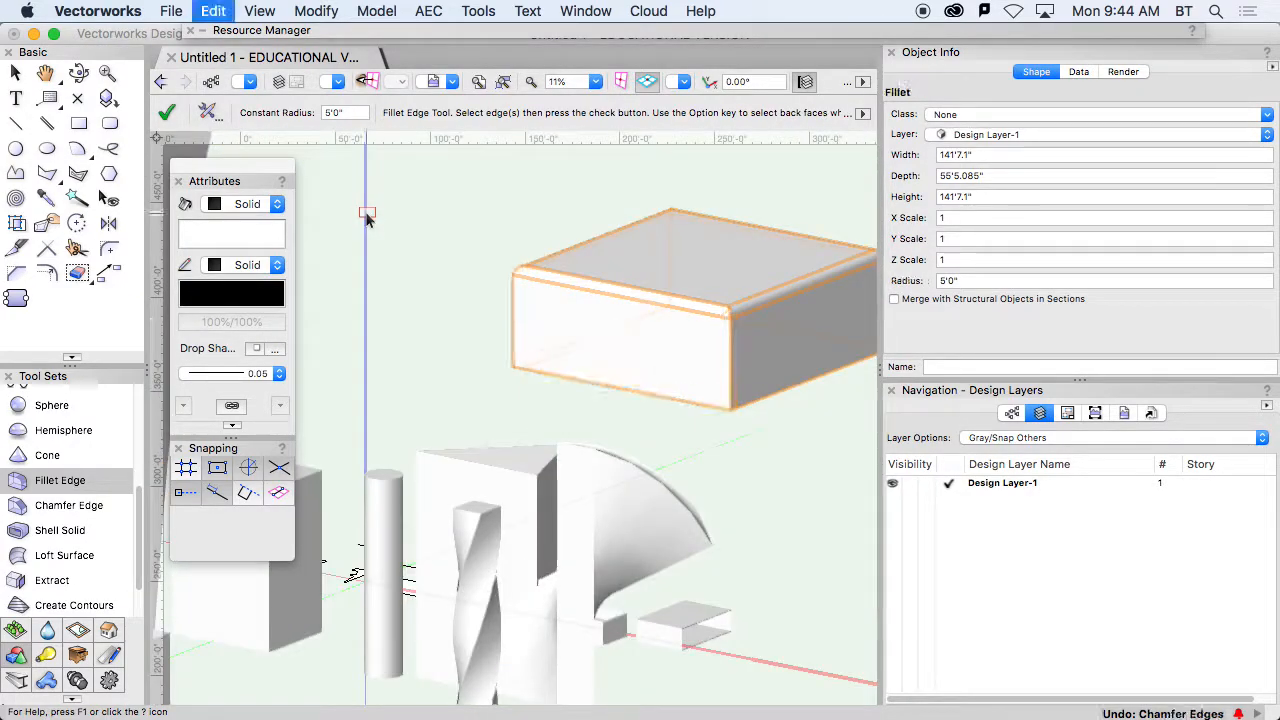
key(super+z)
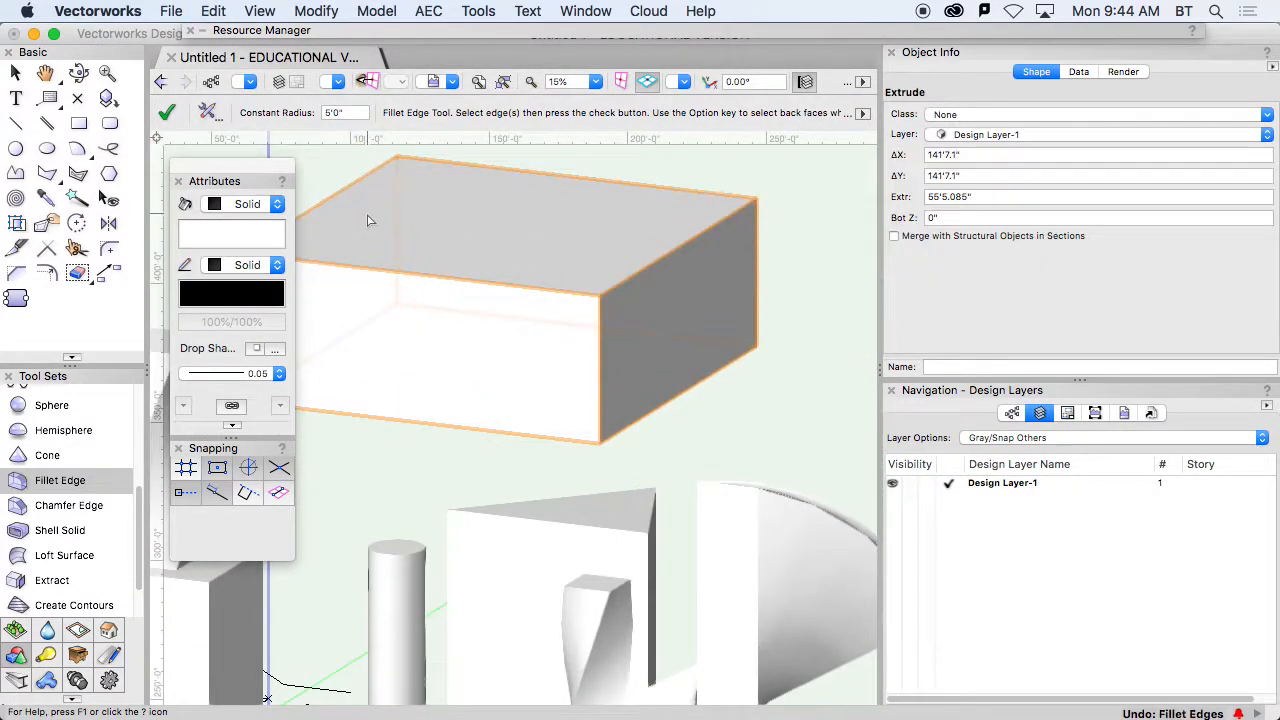
- Enable selecting all edges for Fillet Edge and fillet every edge of the large box with a constant radius of 5'0"
click(207, 112)
click(533, 215)
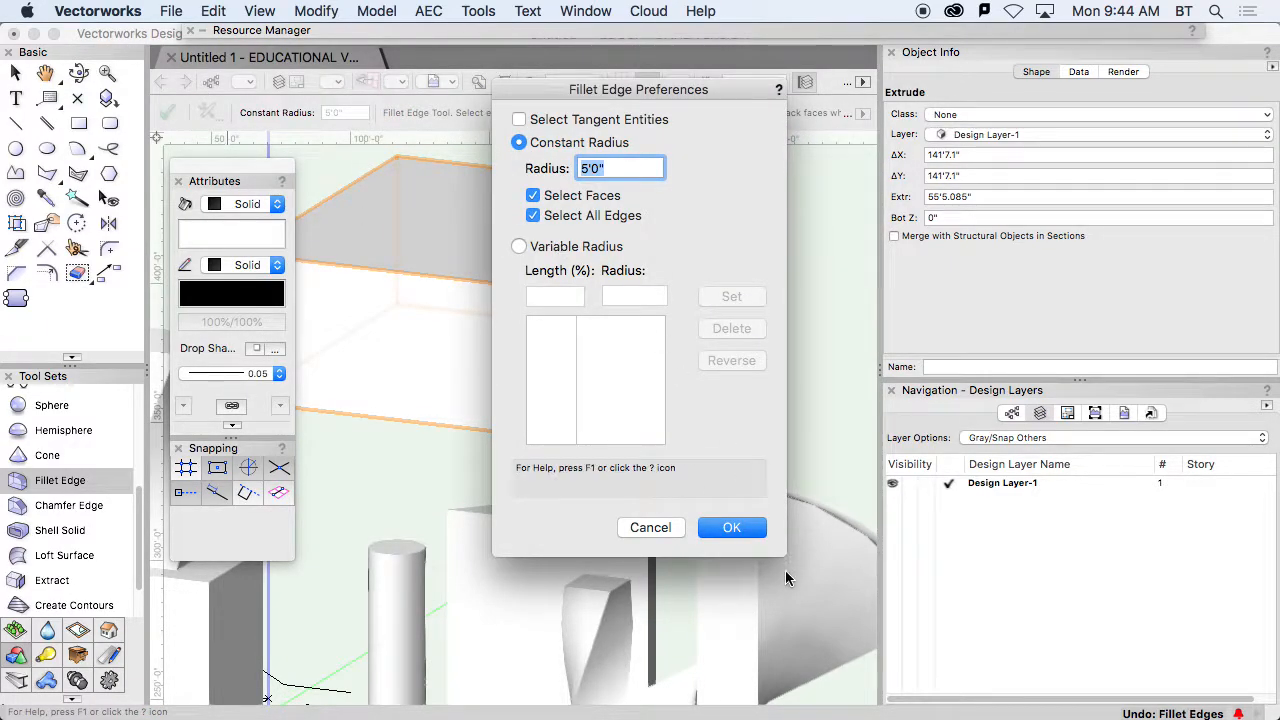
click(736, 528)
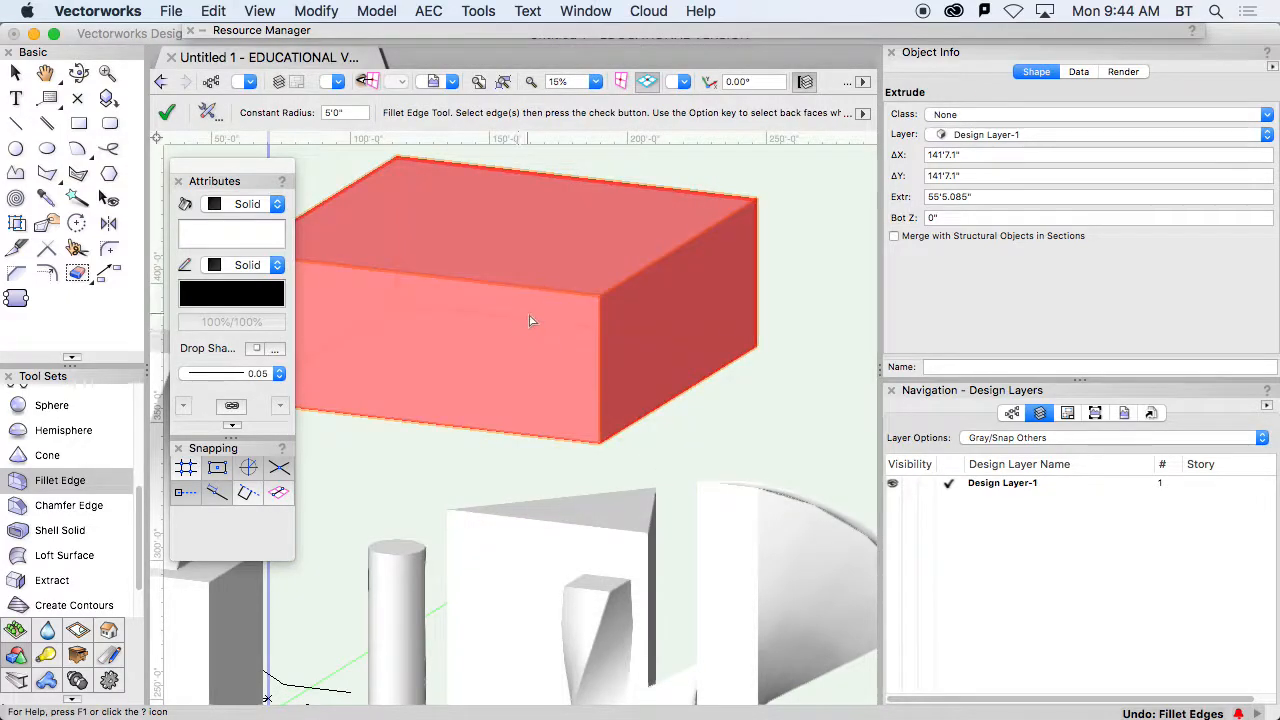
click(529, 318)
click(167, 112)
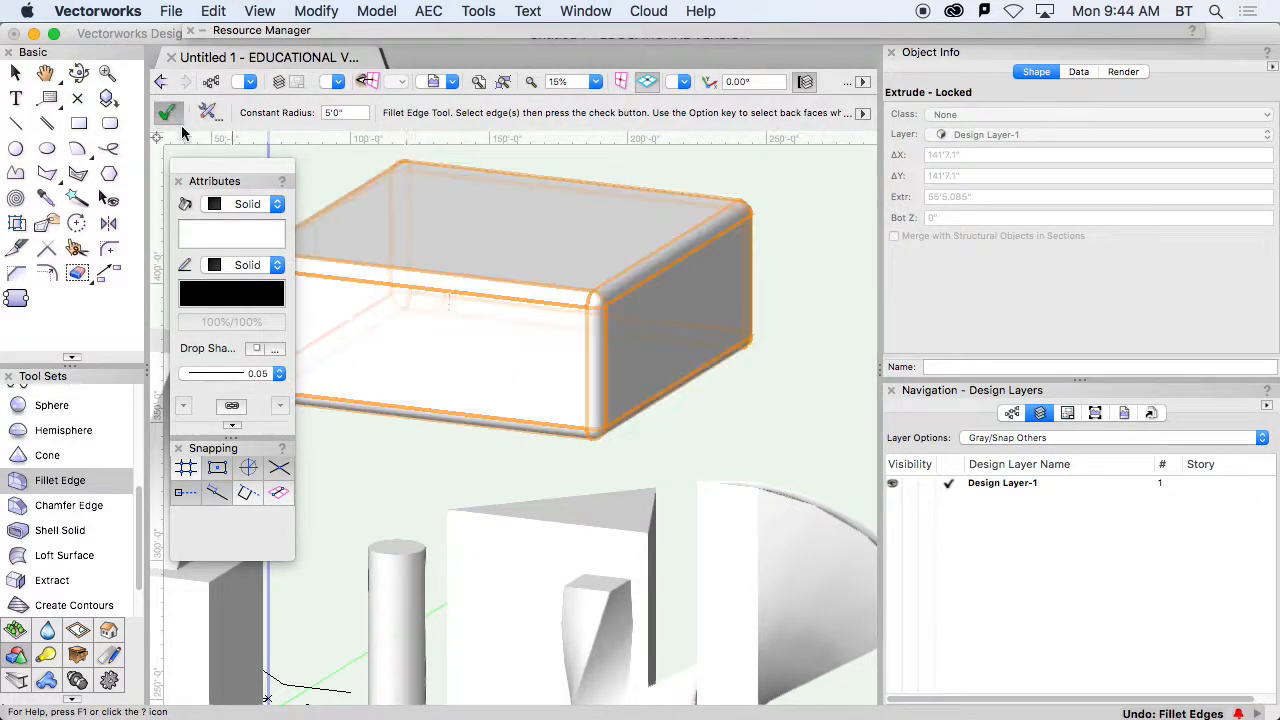